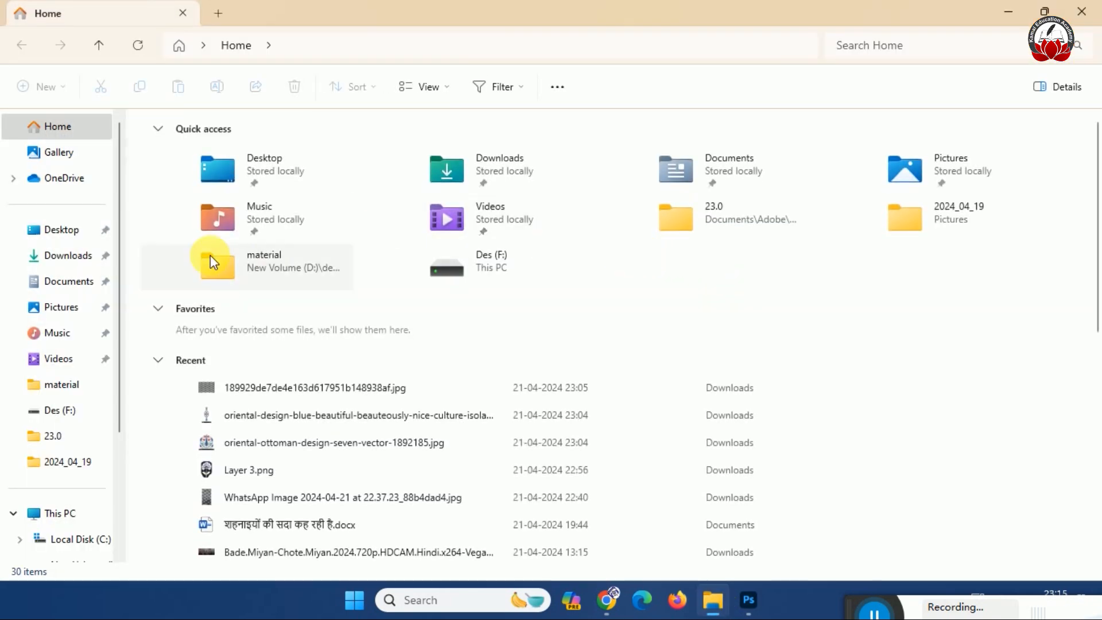
Look over the wave-pattern, oriental and Ottoman design images in the Downloads folder
click(65, 259)
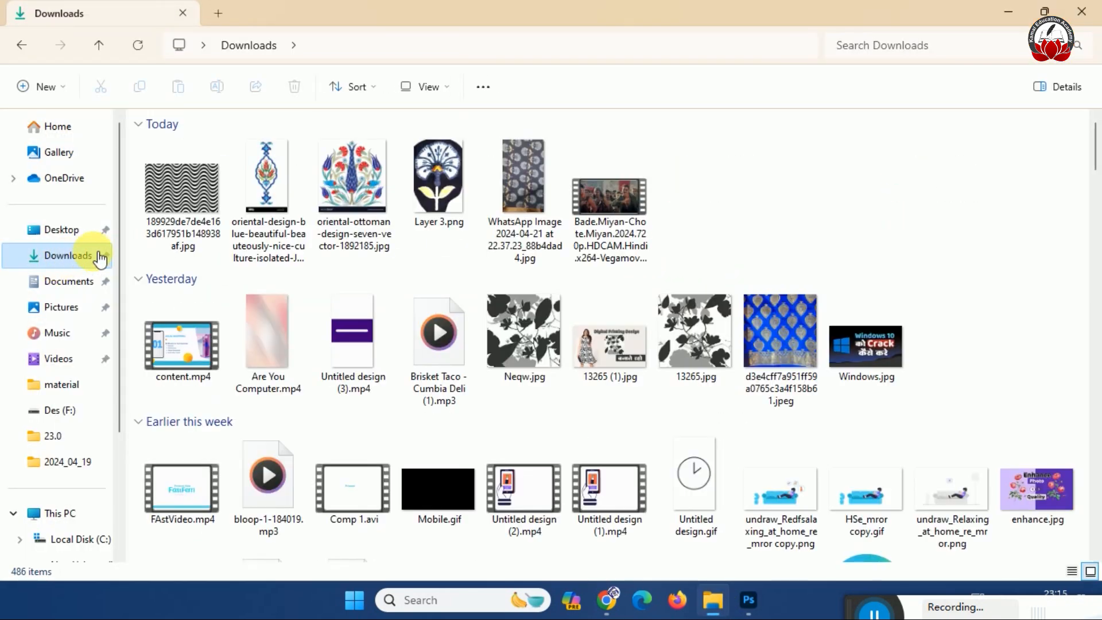
click(354, 210)
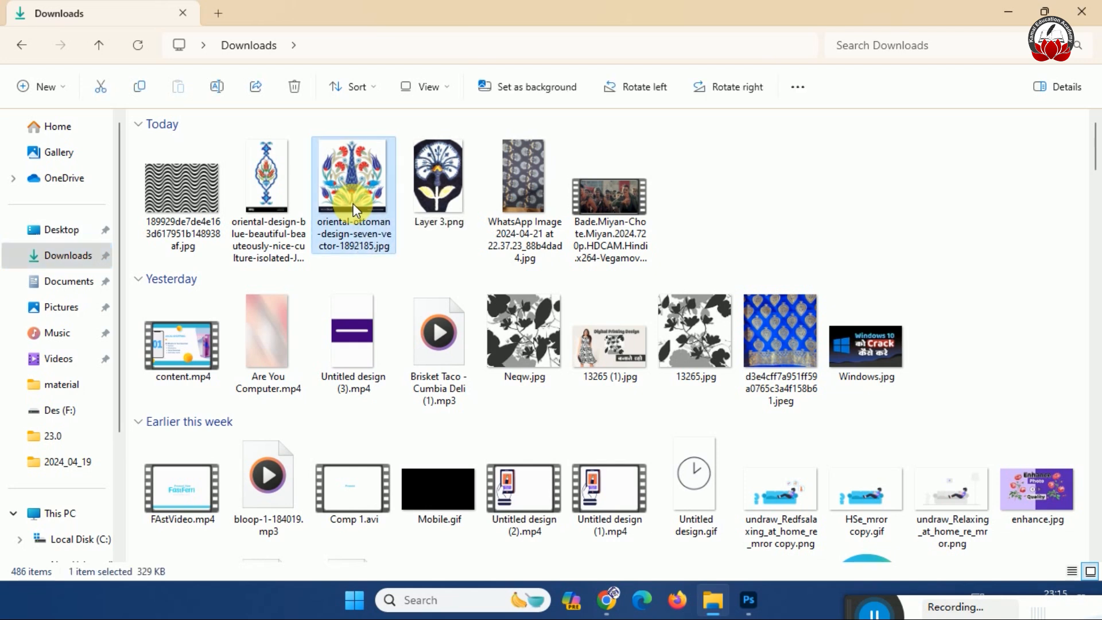
click(264, 201)
click(201, 207)
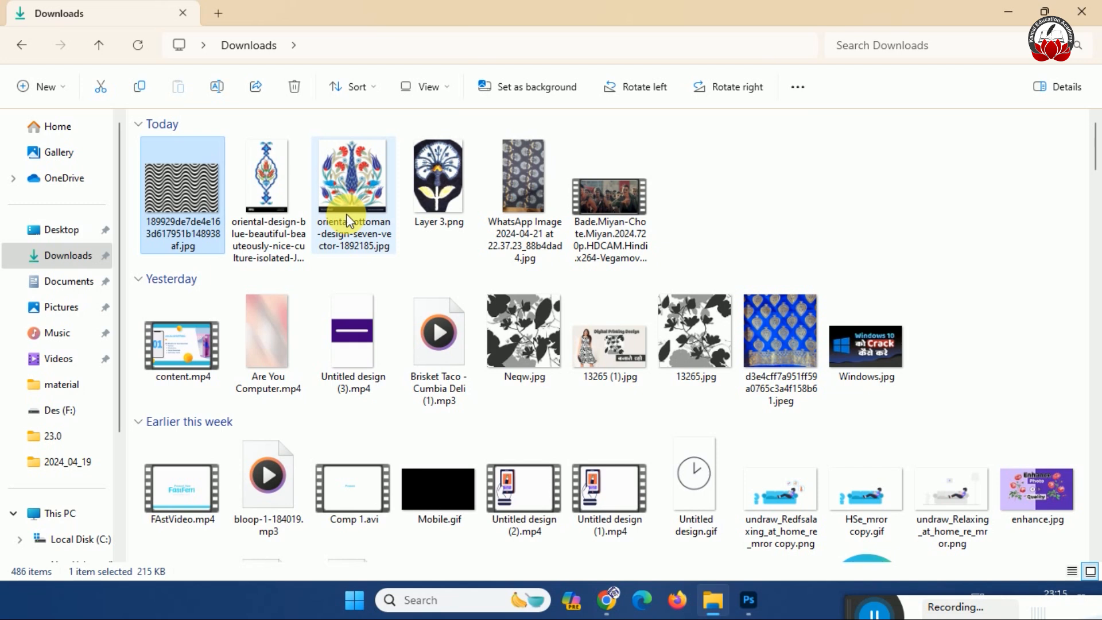
Switch to Photoshop, create a 6 x 12 inch RGB document at 150 pixels/inch with a white background, and hide its guides
click(749, 600)
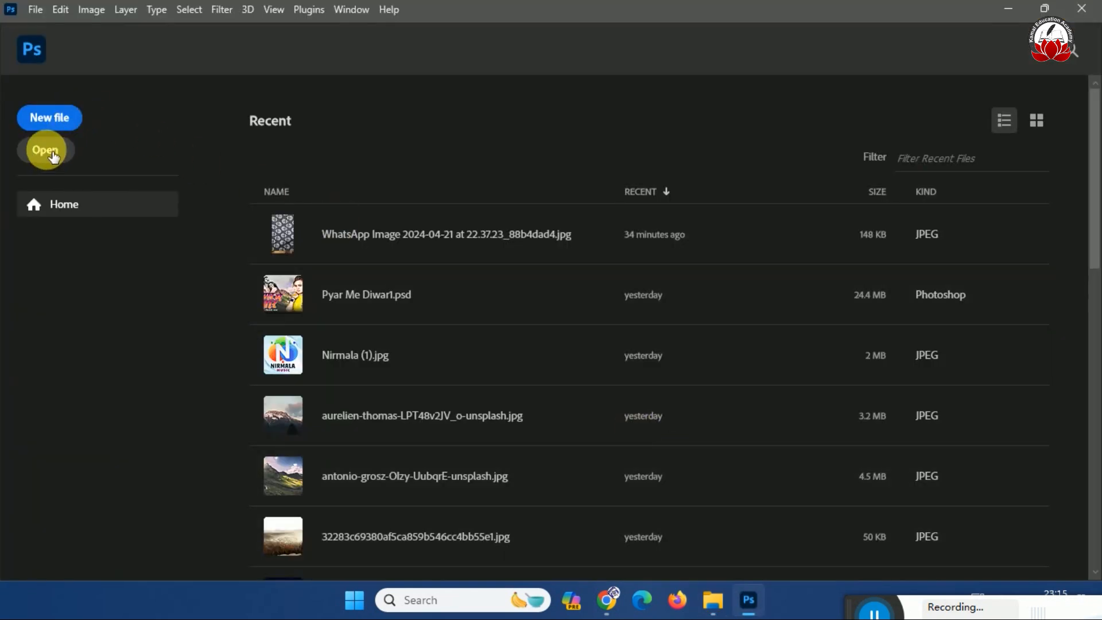
click(53, 116)
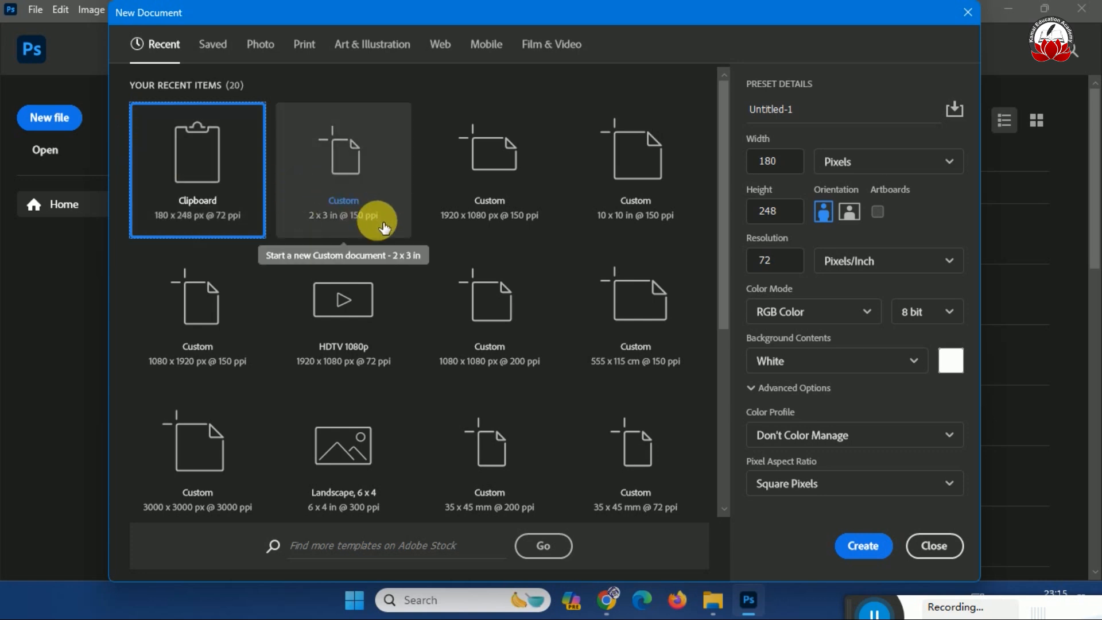
click(634, 218)
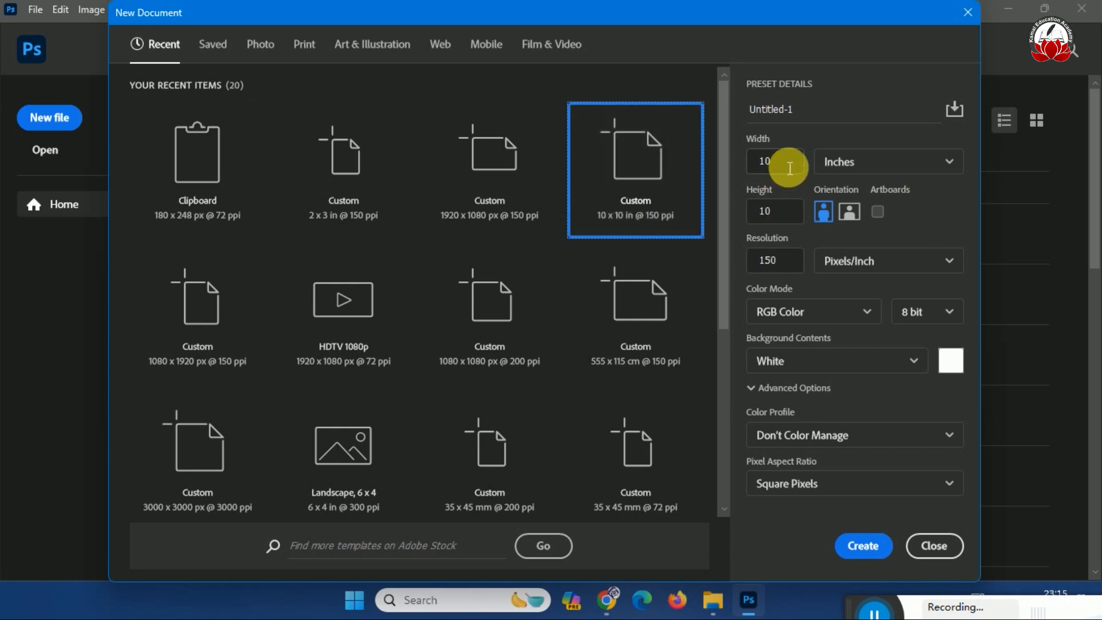
drag(790, 168, 758, 168)
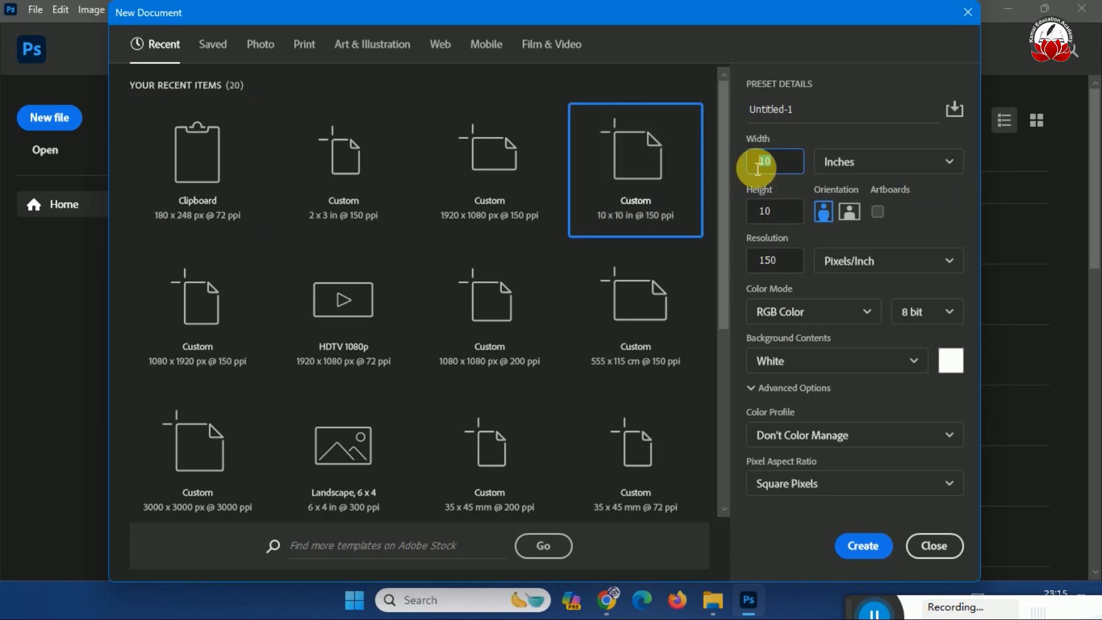
text(6)
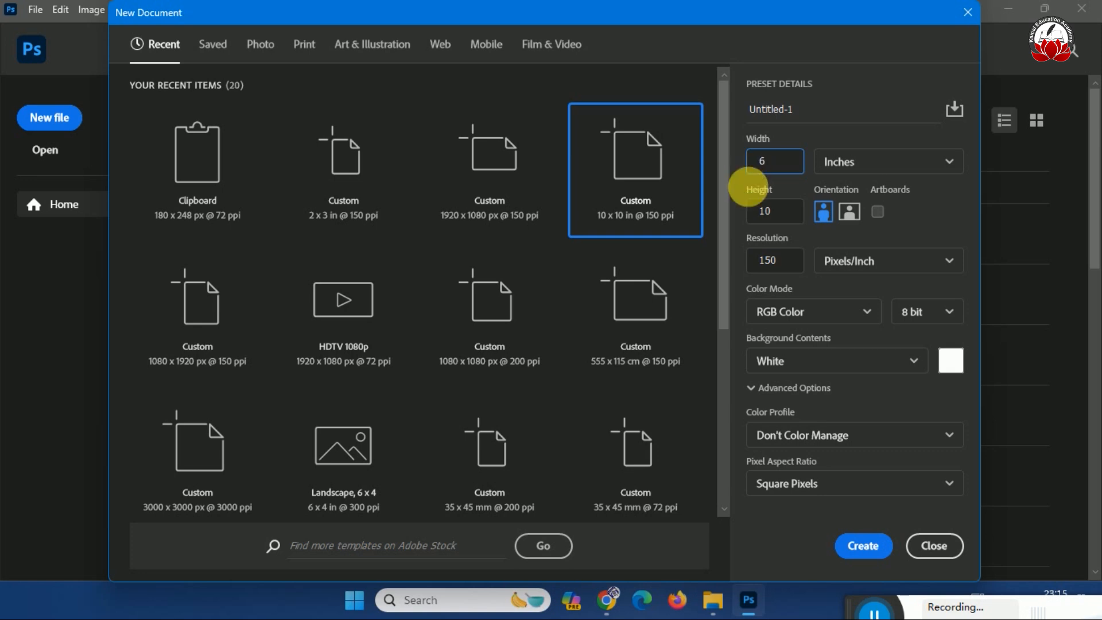
drag(800, 214, 765, 223)
text(1)
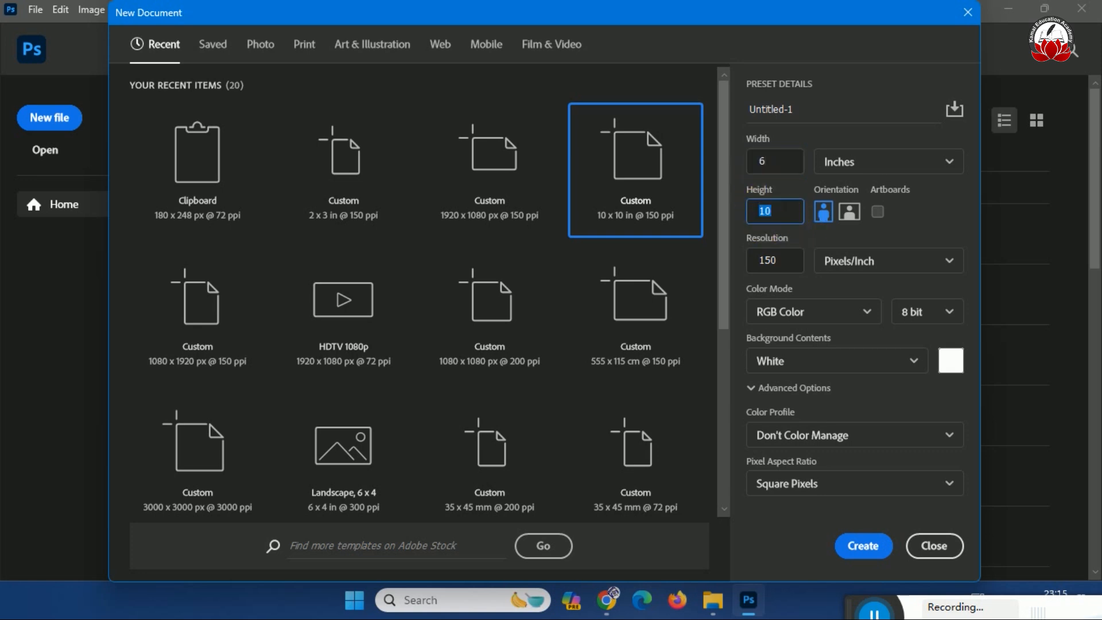
click(765, 223)
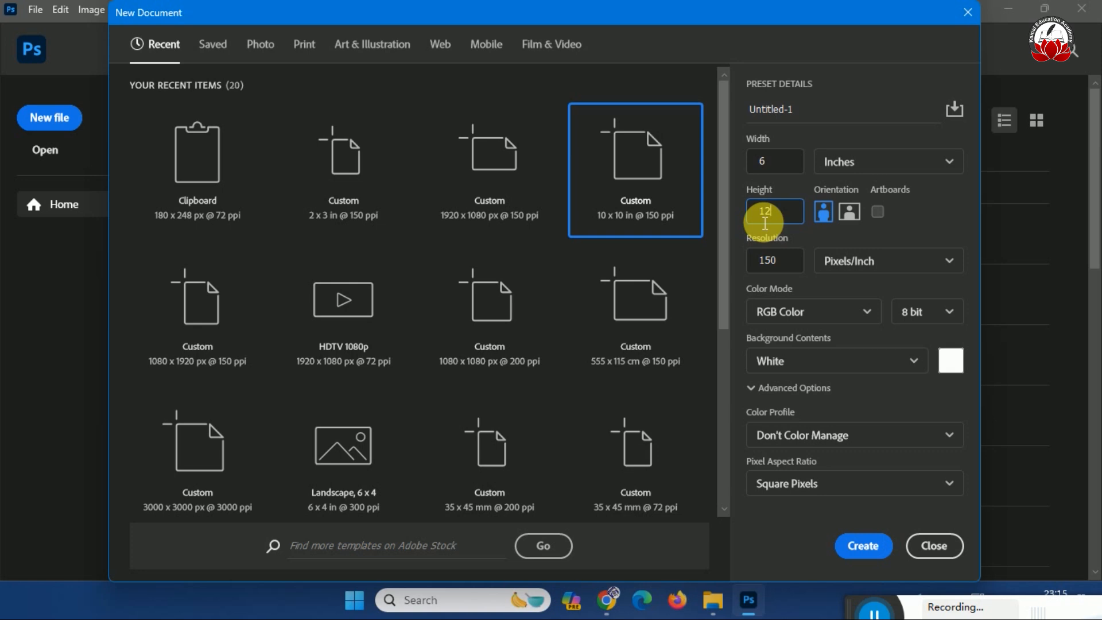
click(859, 543)
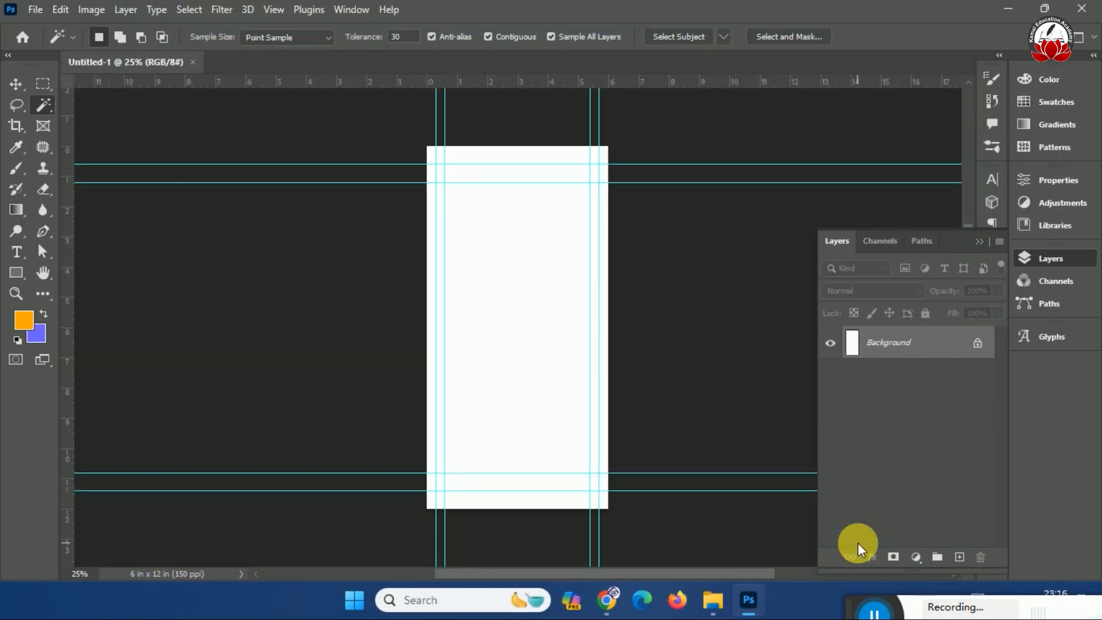
key(ctrl+semicolon)
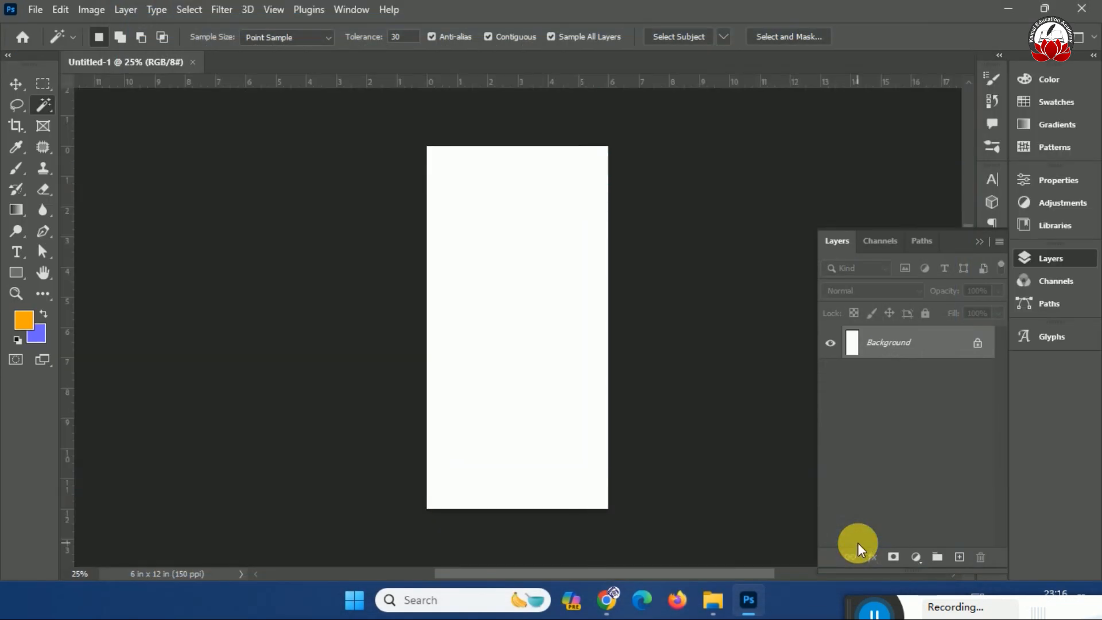
key(ctrl+0)
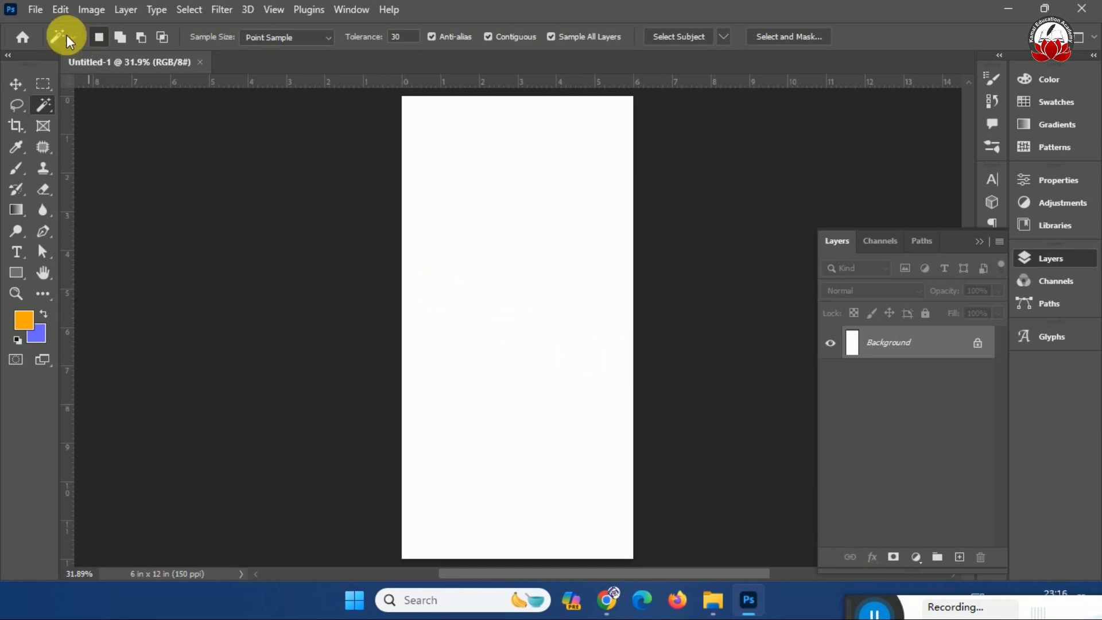
Open the wave-pattern image, the oriental blue design and the Ottoman seven-vector design from Downloads together
click(35, 9)
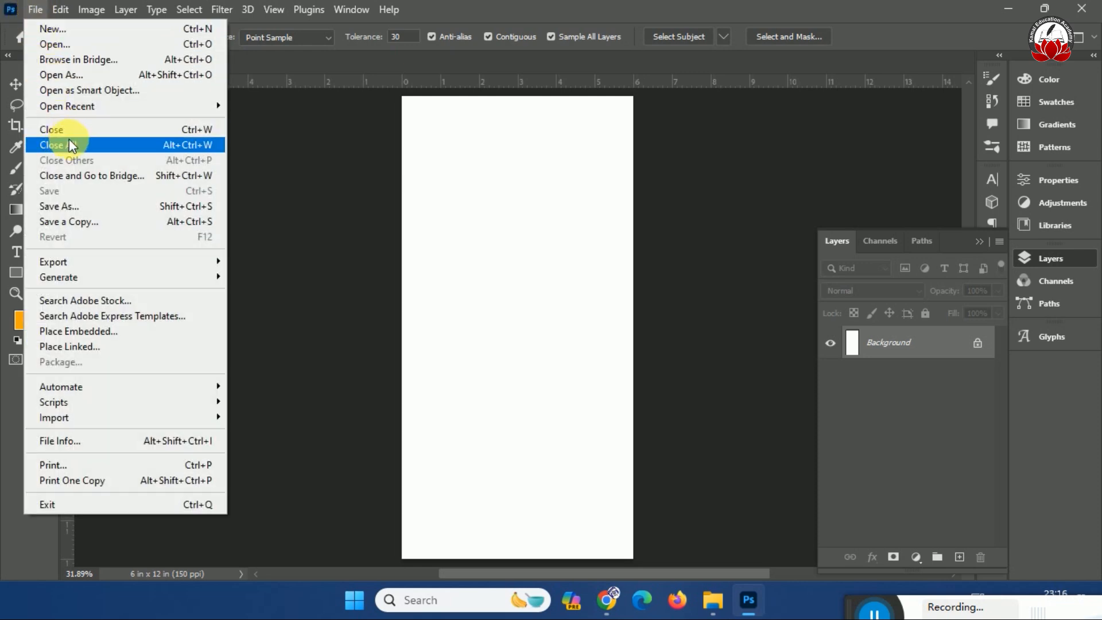
click(74, 45)
click(353, 201)
ctrl+click(437, 221)
ctrl+click(544, 254)
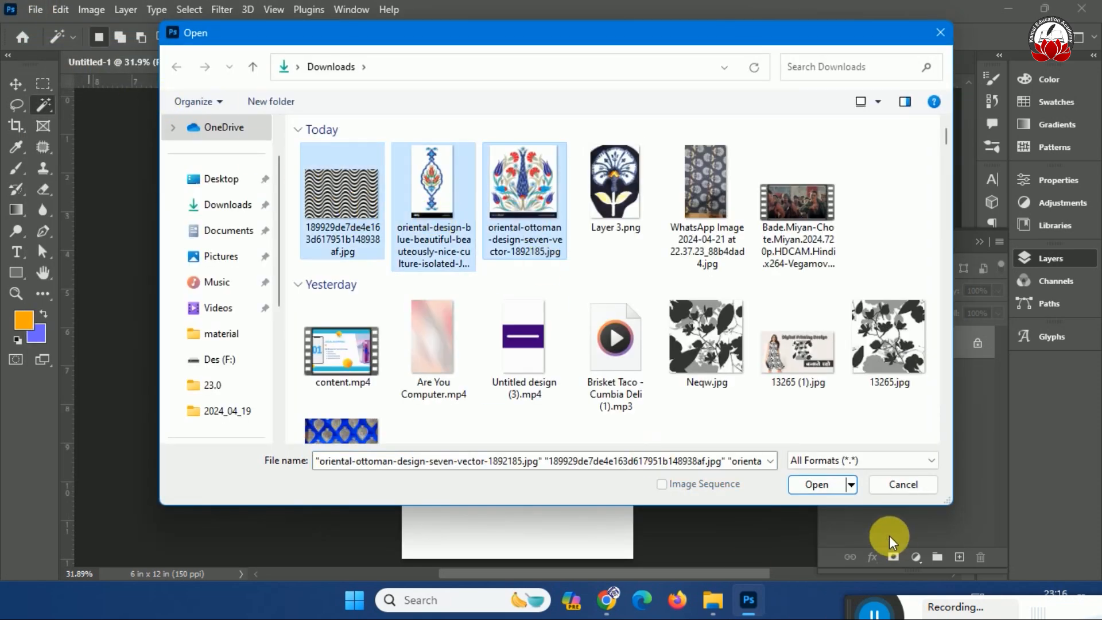
click(826, 491)
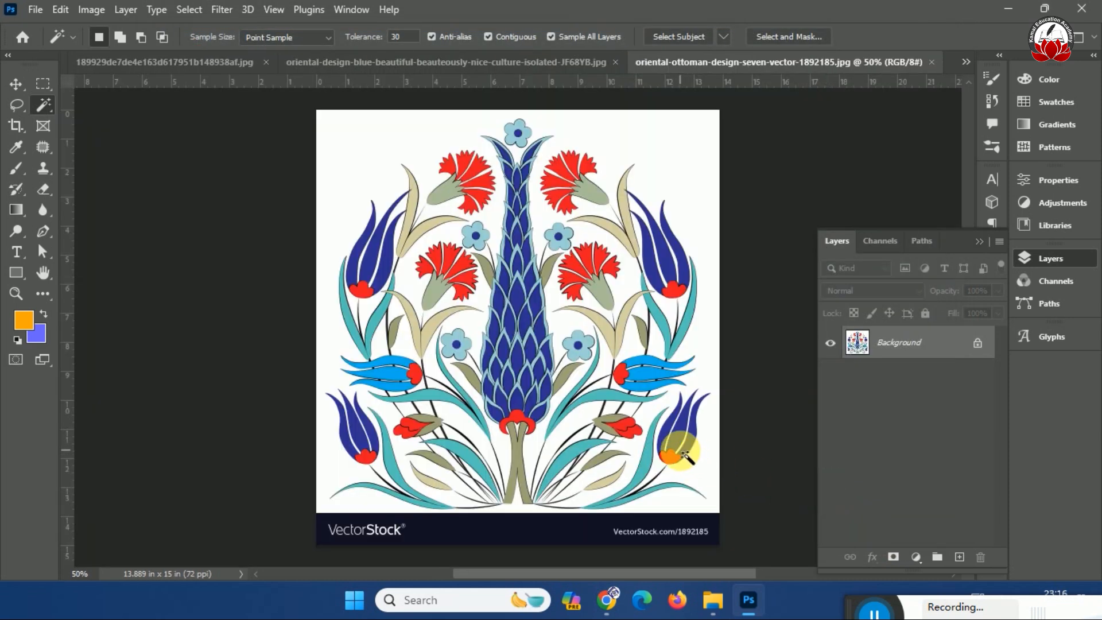
Unlock the Ottoman design's background layer and delete the dark VectorStock band along the bottom of the image
key(ctrl+plus)
key(ctrl+plus)
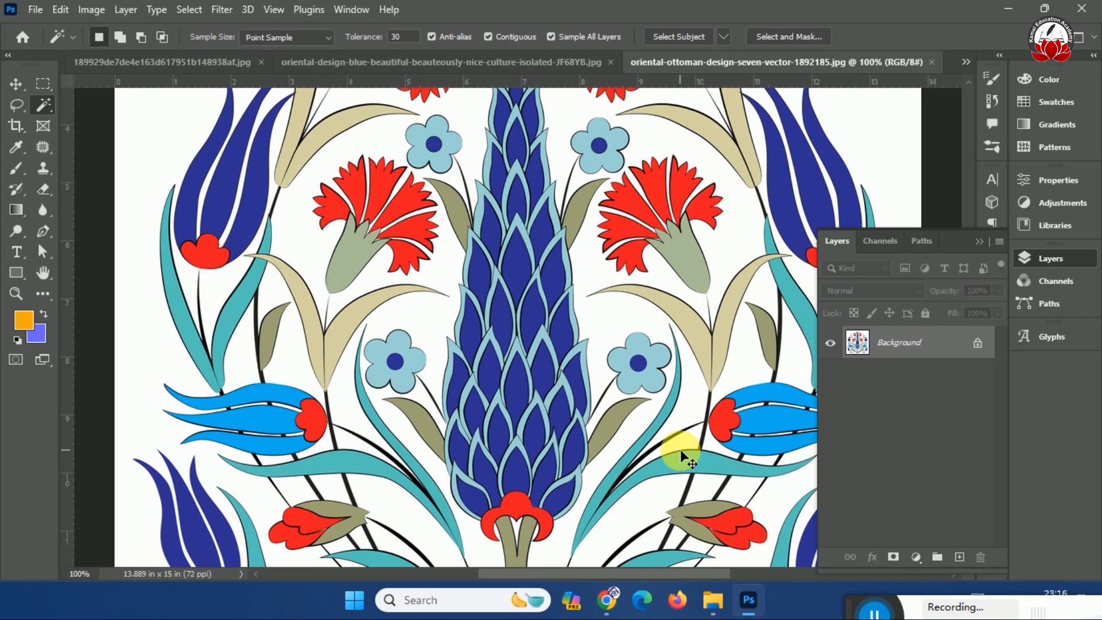
key(ctrl+0)
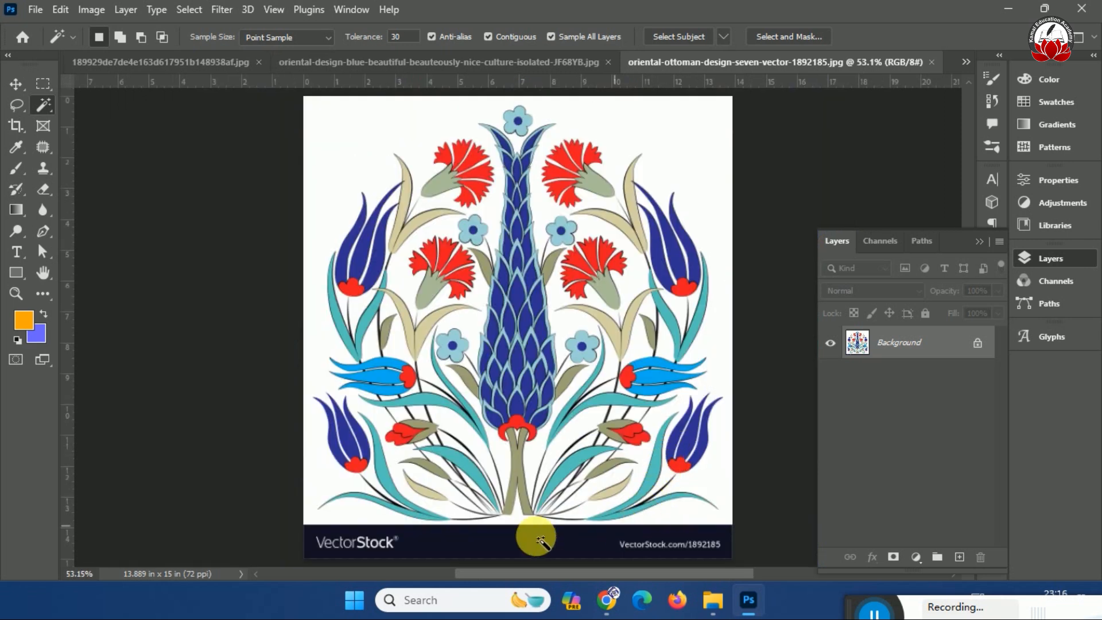
click(41, 83)
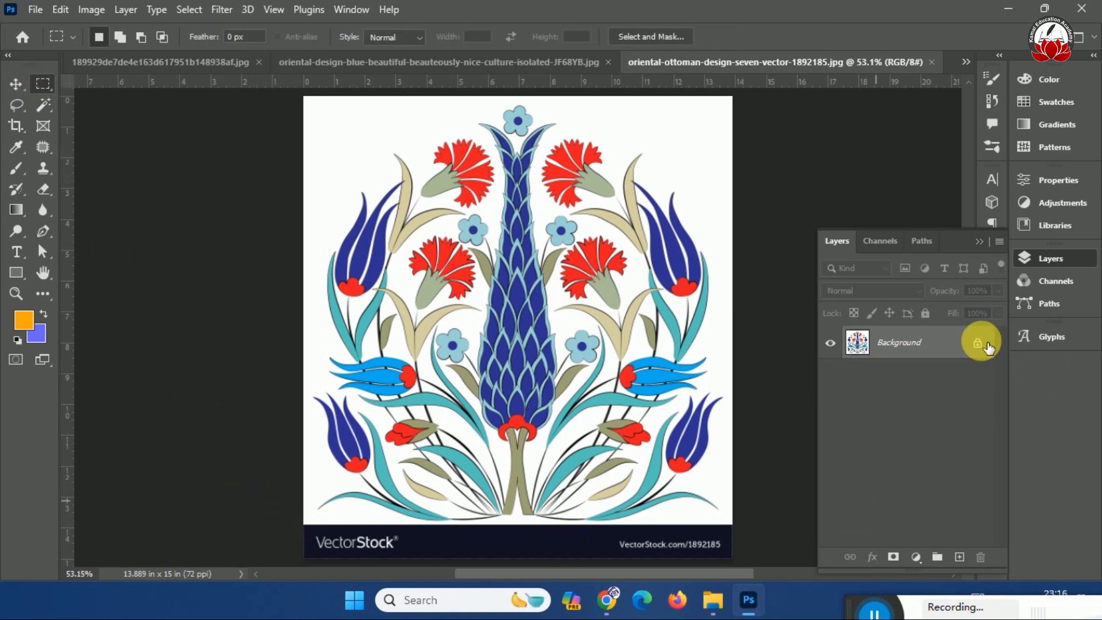
click(978, 343)
drag(298, 522, 759, 556)
key(Delete)
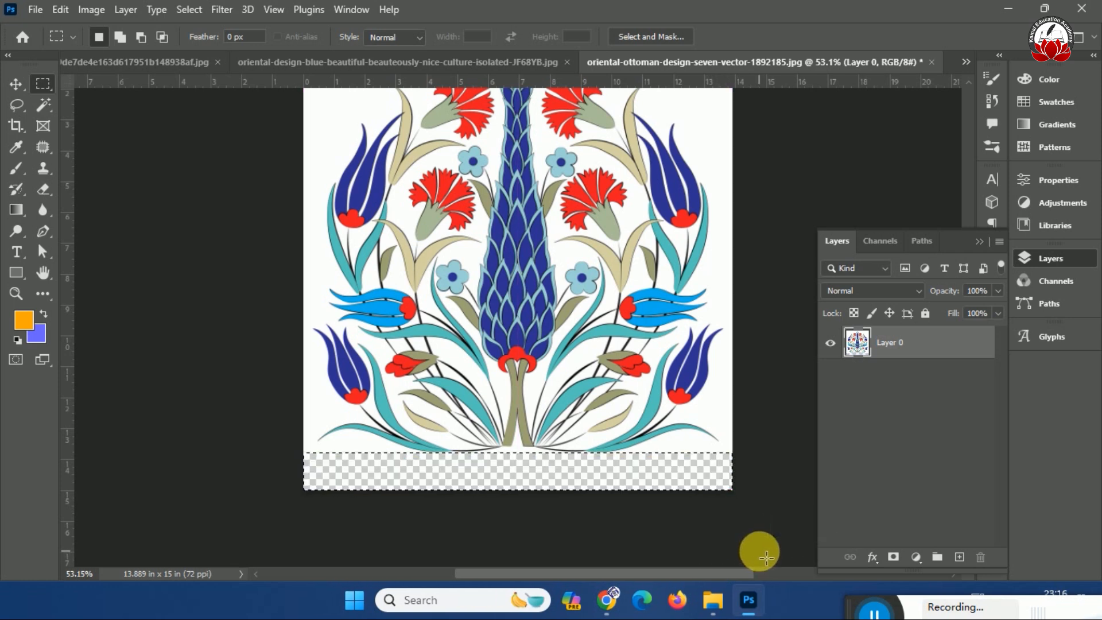
key(ctrl+d)
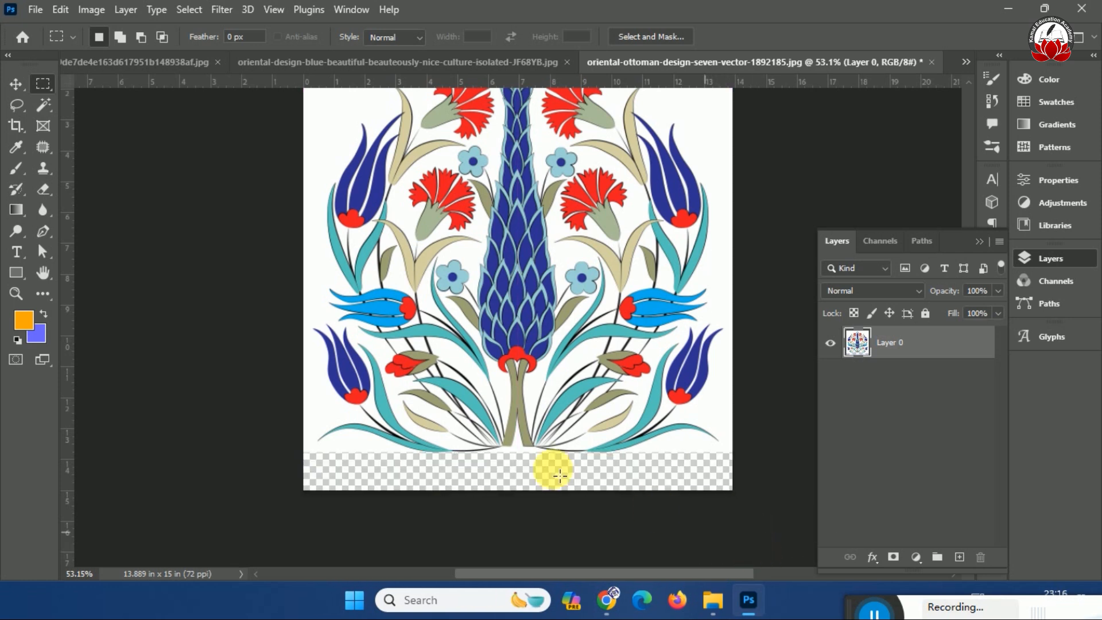
Select the white background around the Ottoman flowers with the Magic Wand and delete it
click(43, 105)
right_click(42, 103)
click(141, 135)
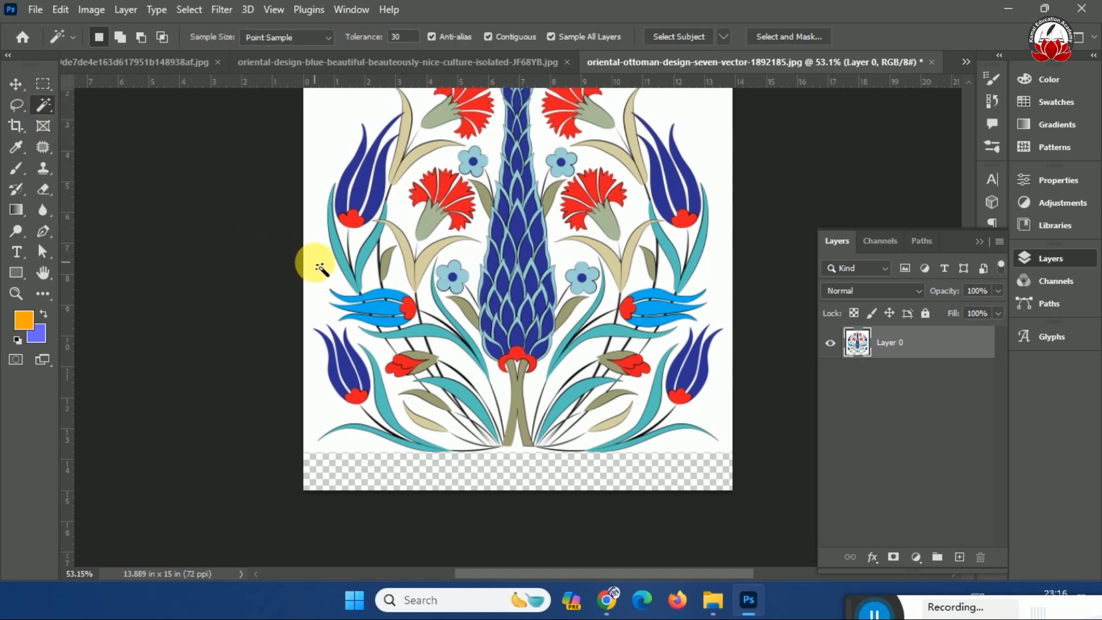
click(336, 273)
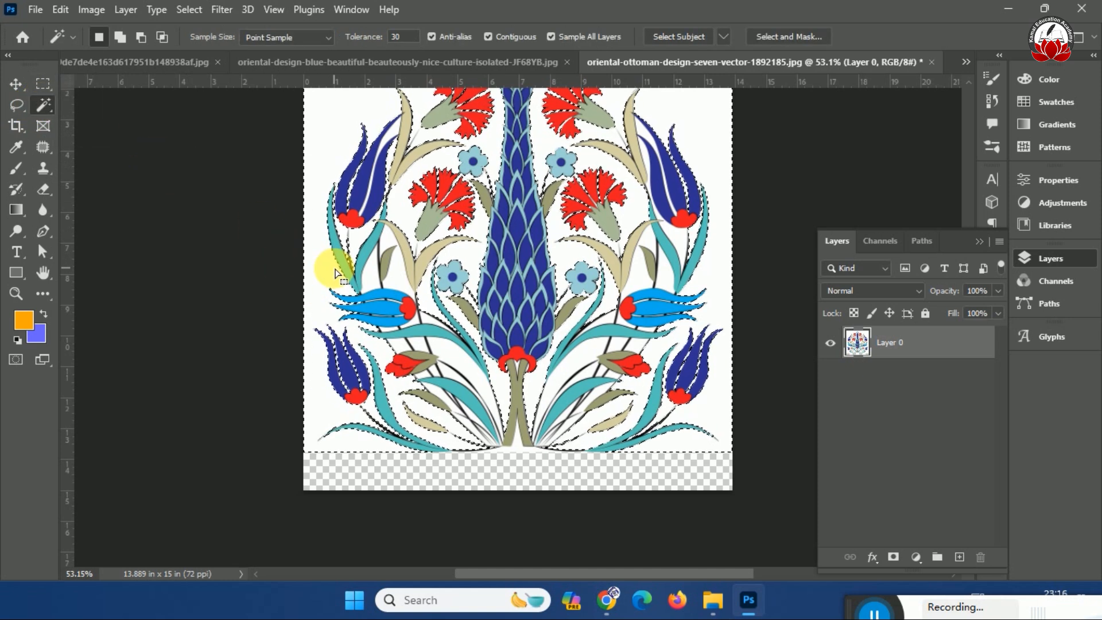
key(Delete)
key(ctrl+d)
scroll(462, 339, up, 3)
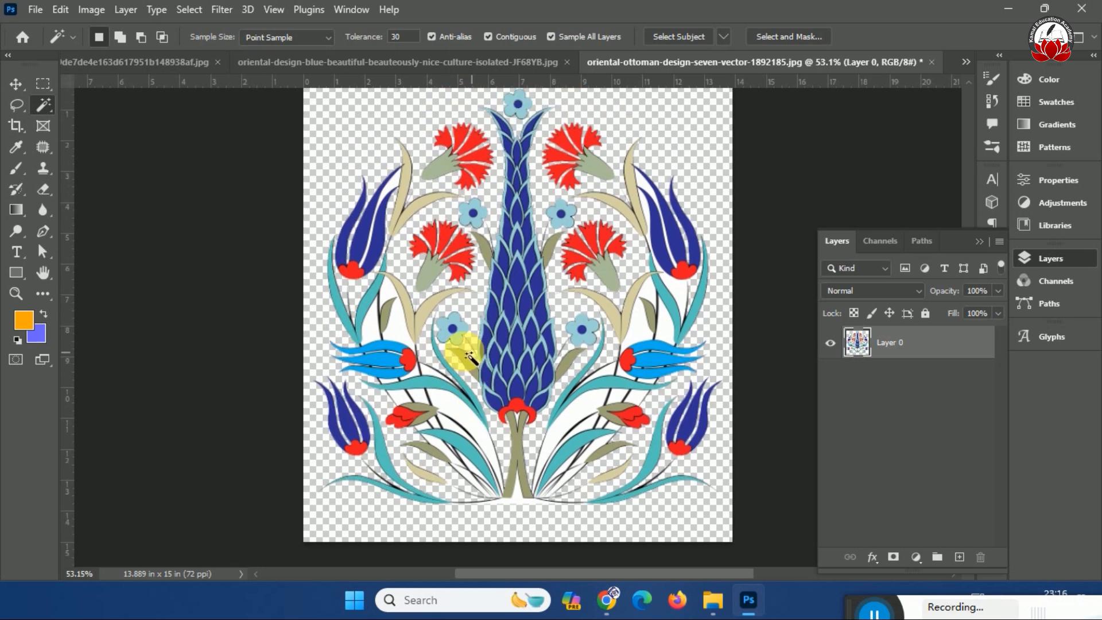
Delete the enclosed white areas on both sides of the central stem with the Magic Wand
scroll(462, 356, up, 1)
scroll(456, 353, down, 2)
click(450, 438)
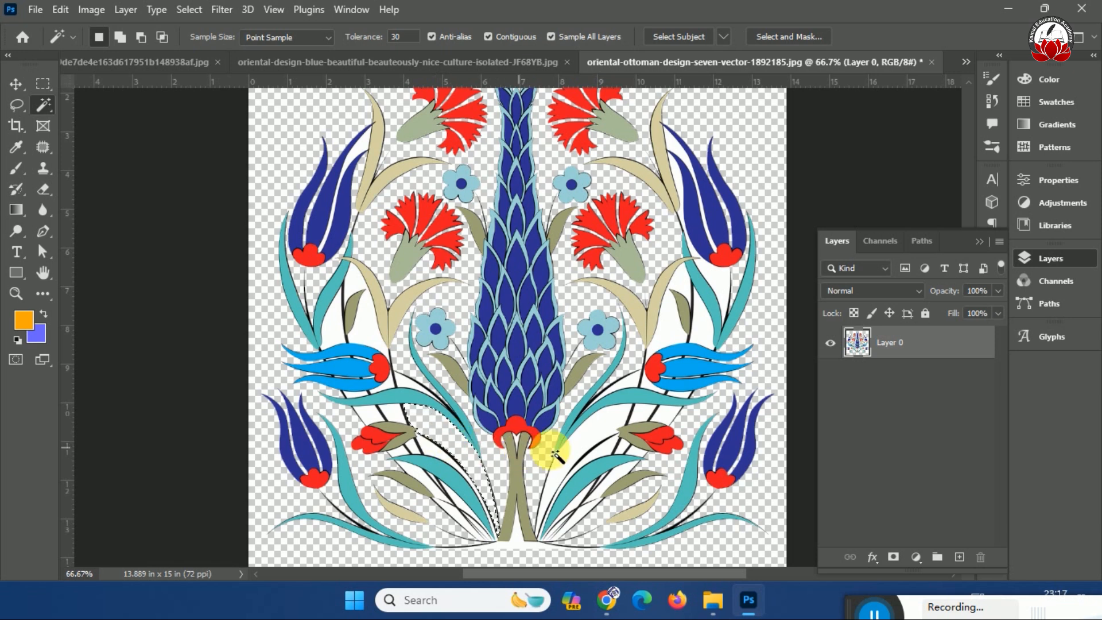
click(583, 453)
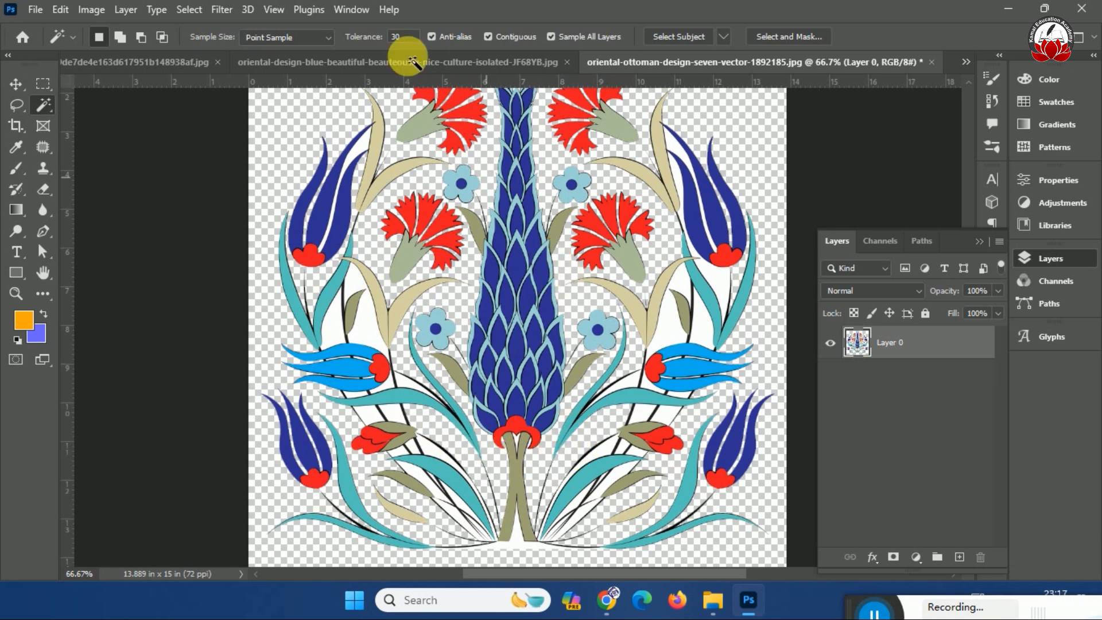
Select the remaining white areas between the stems and leaves with Color Range, delete them and clear the selection
click(189, 9)
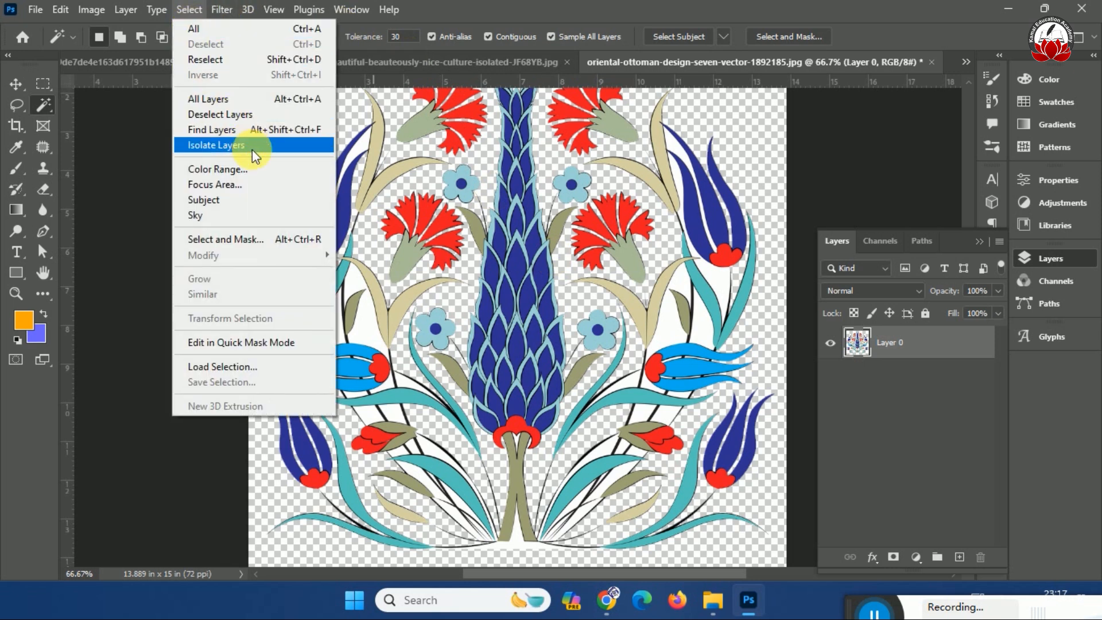
click(252, 169)
click(394, 334)
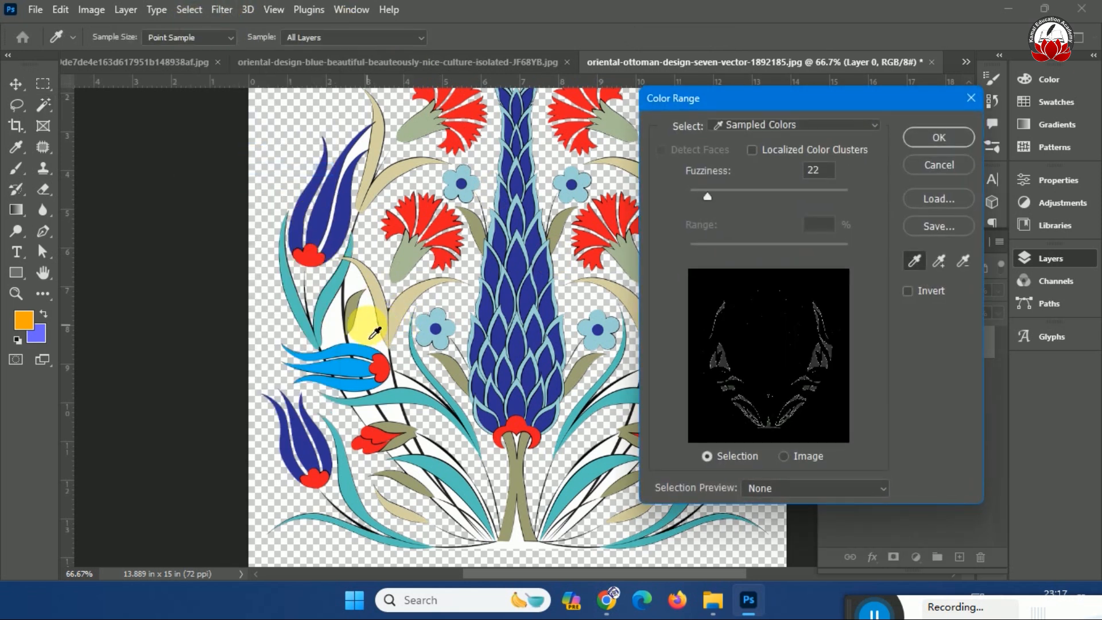
click(932, 141)
key(w)
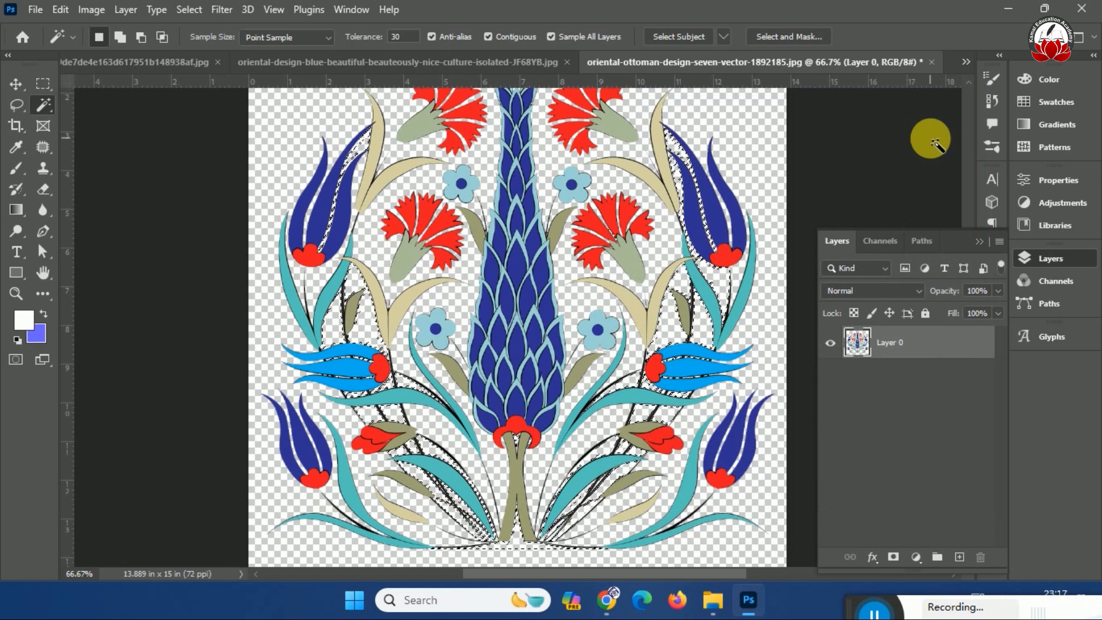
key(ctrl+d)
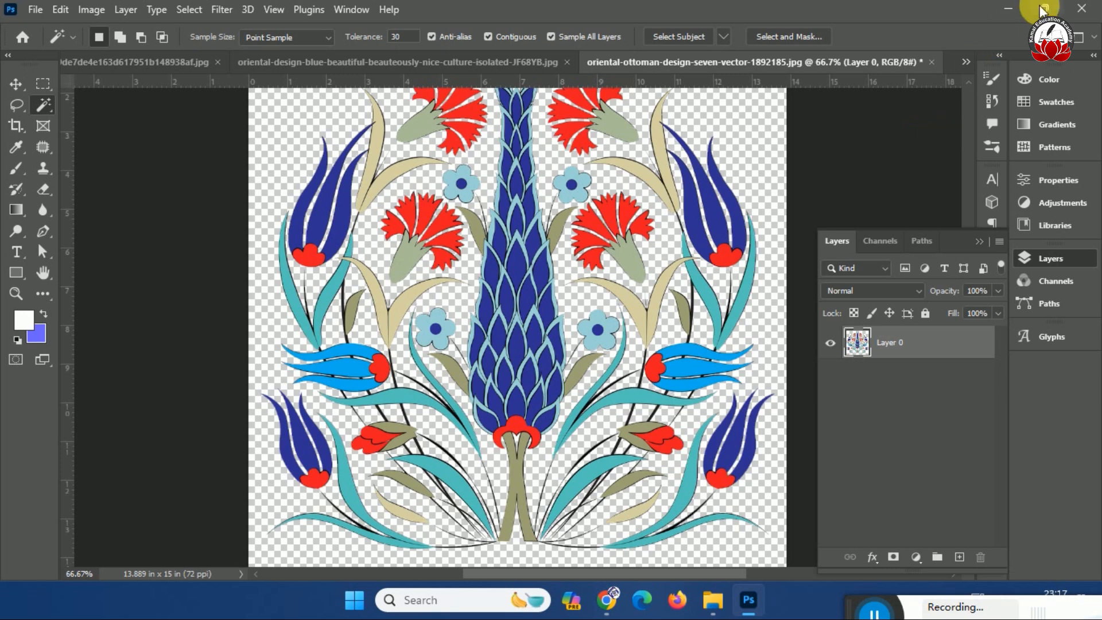
Switch to the oriental blue design document and examine its tulip medallion motif and watermarks up close
click(459, 61)
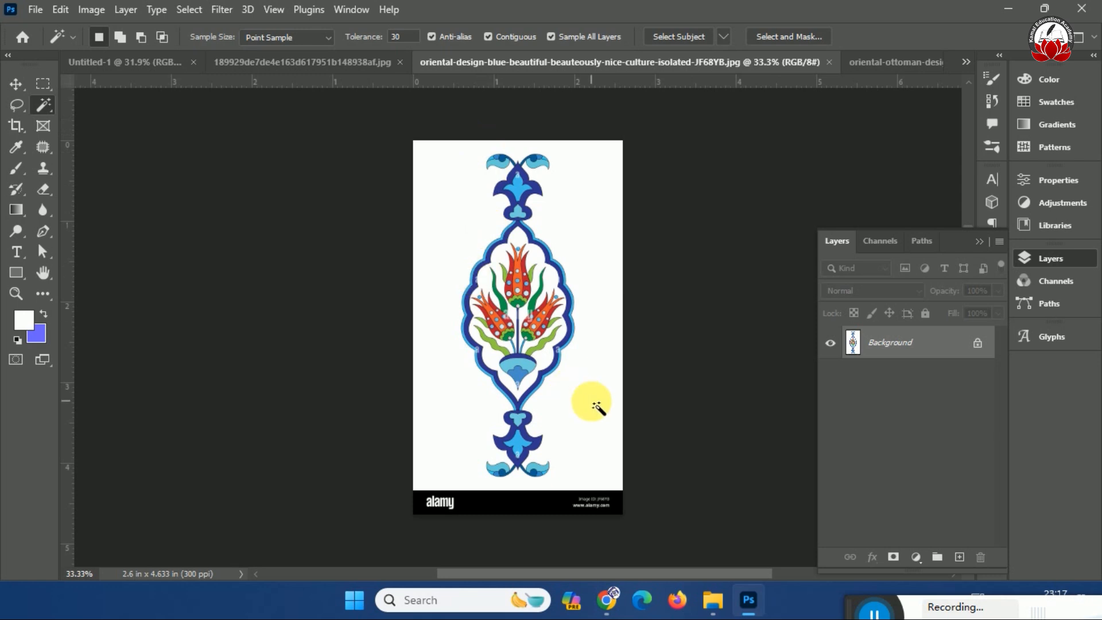
key(ctrl+plus)
key(ctrl+plus)
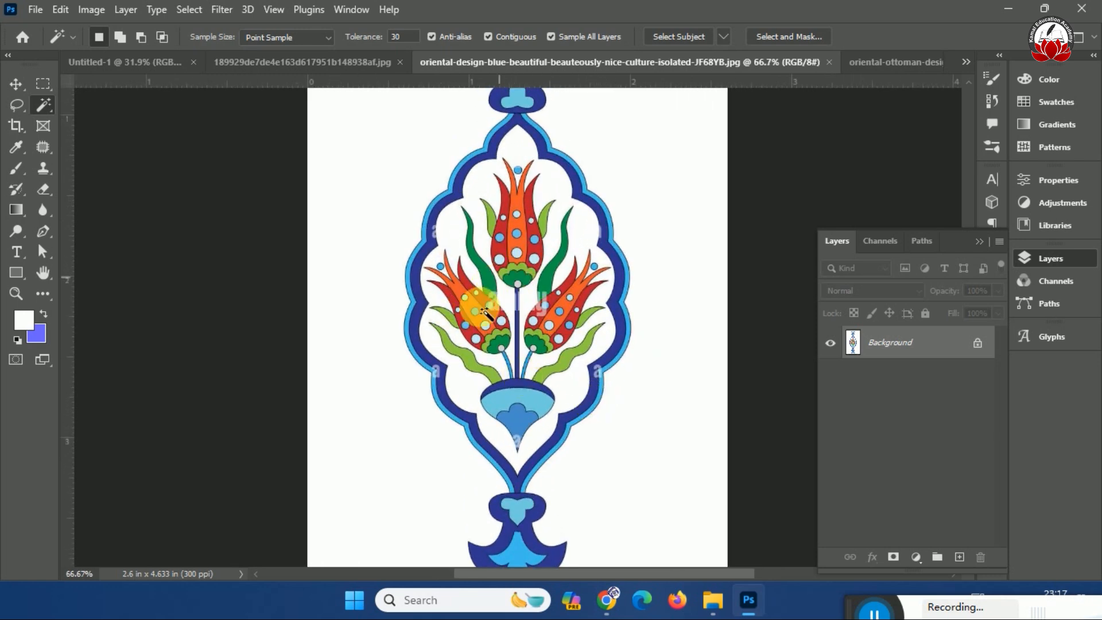
key(ctrl+plus)
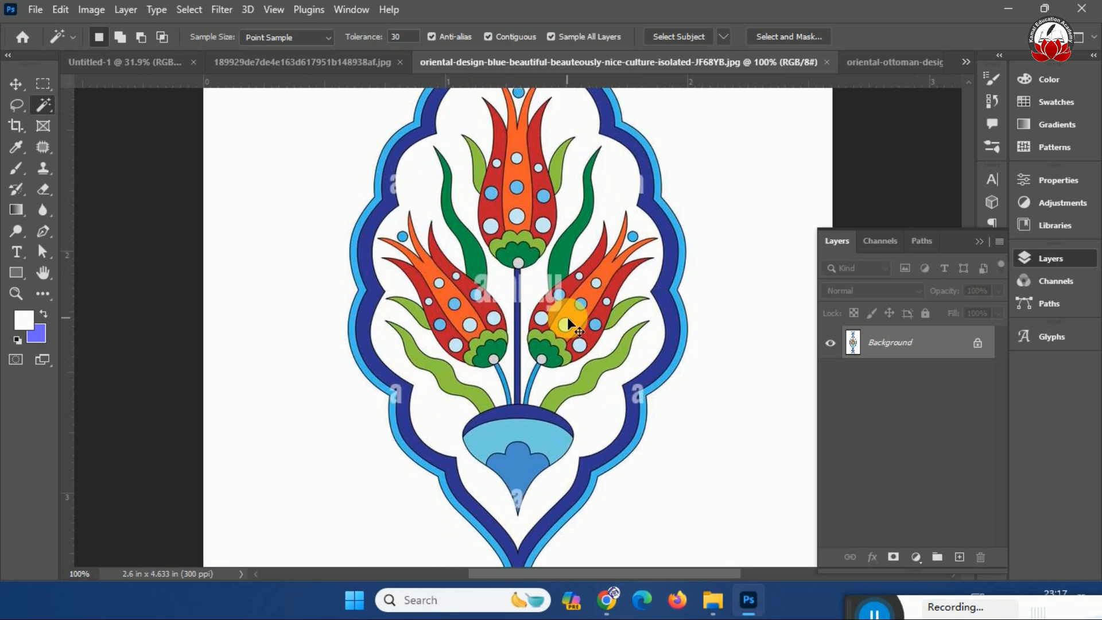
key(ctrl+minus)
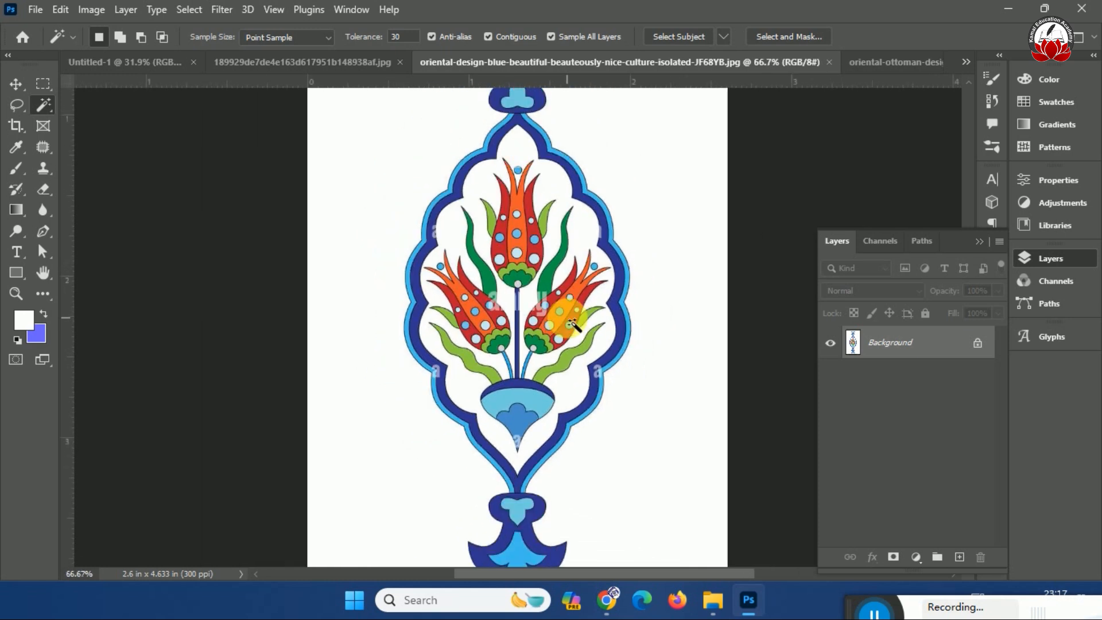
scroll(609, 353, down, 4)
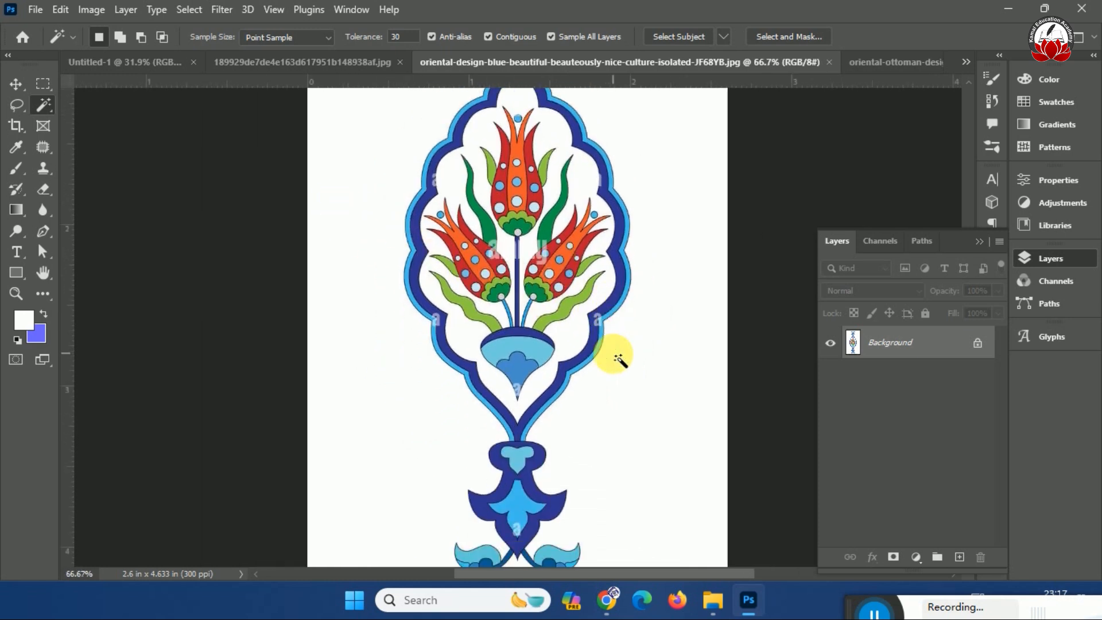
Unlock the background layer and delete the black footer strip below the ornament using a rectangular selection
click(43, 84)
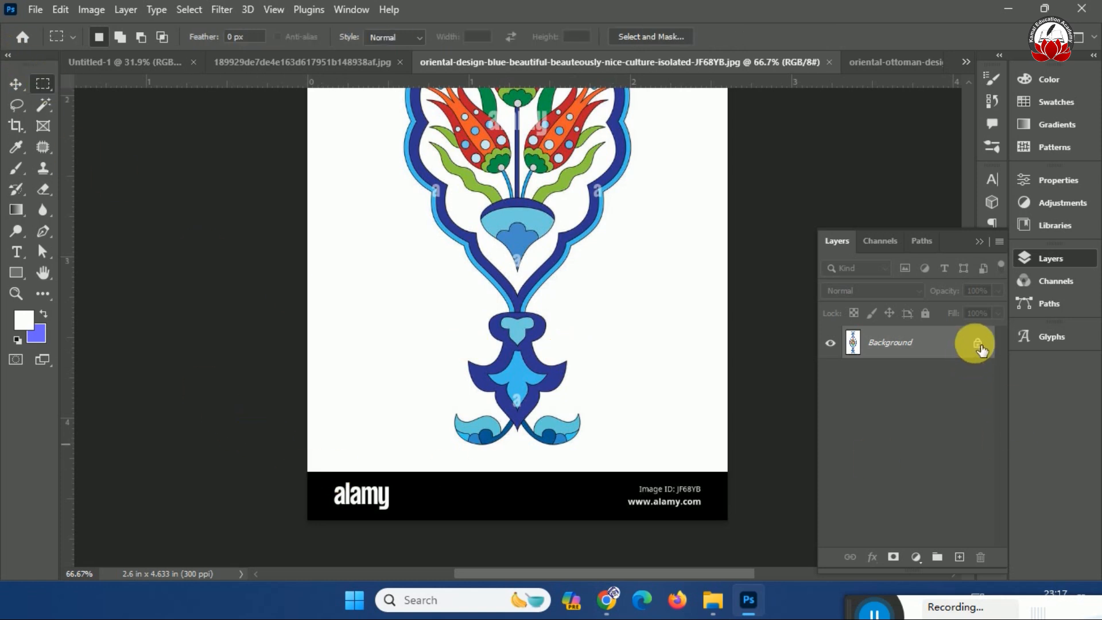
click(977, 345)
drag(298, 458, 805, 542)
key(Delete)
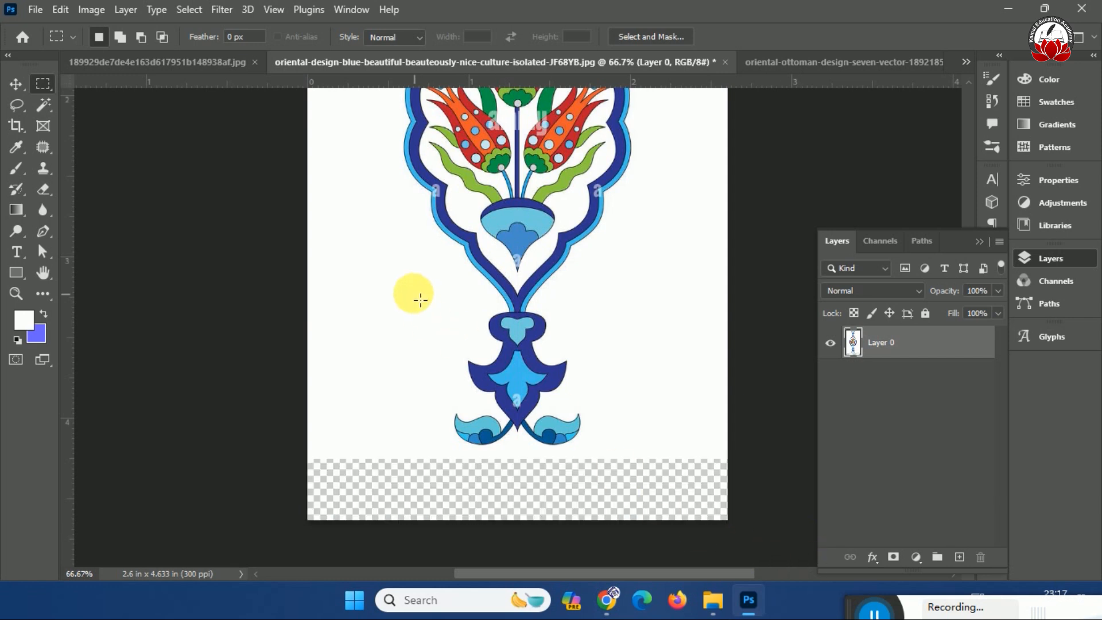
Select the white background with Color Range at fuzziness 36, delete it and clear the selection
click(183, 11)
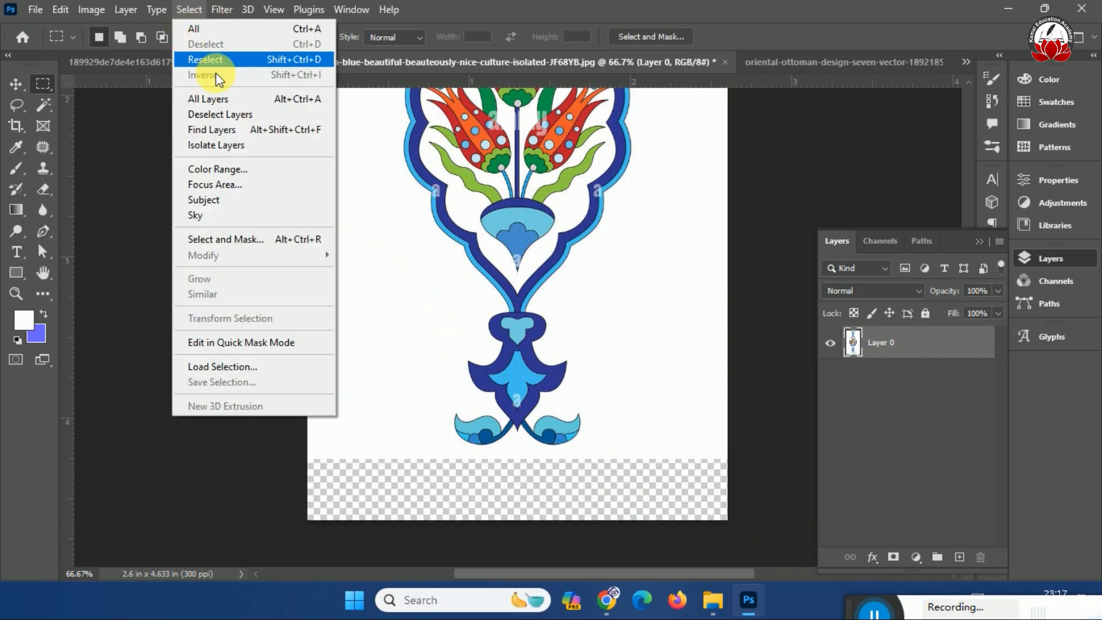
click(264, 172)
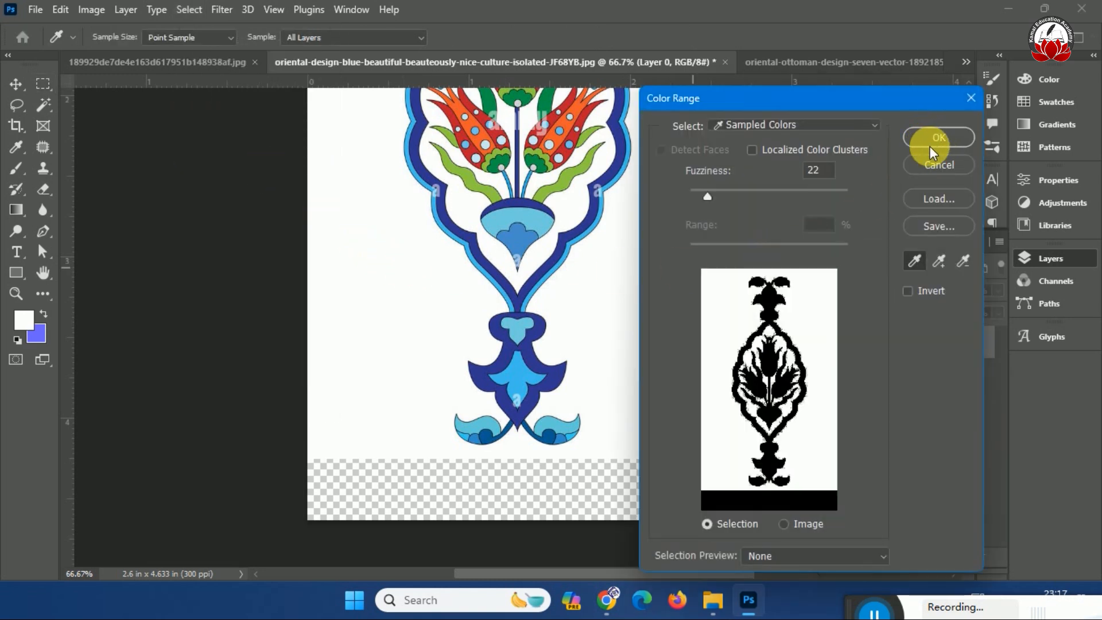
click(718, 195)
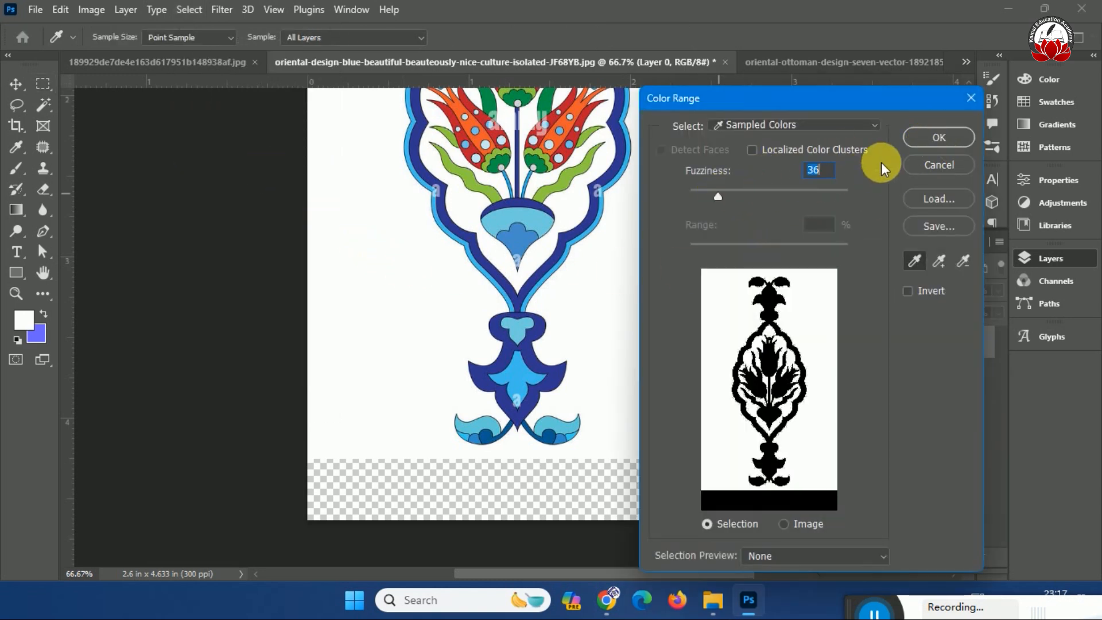
click(938, 137)
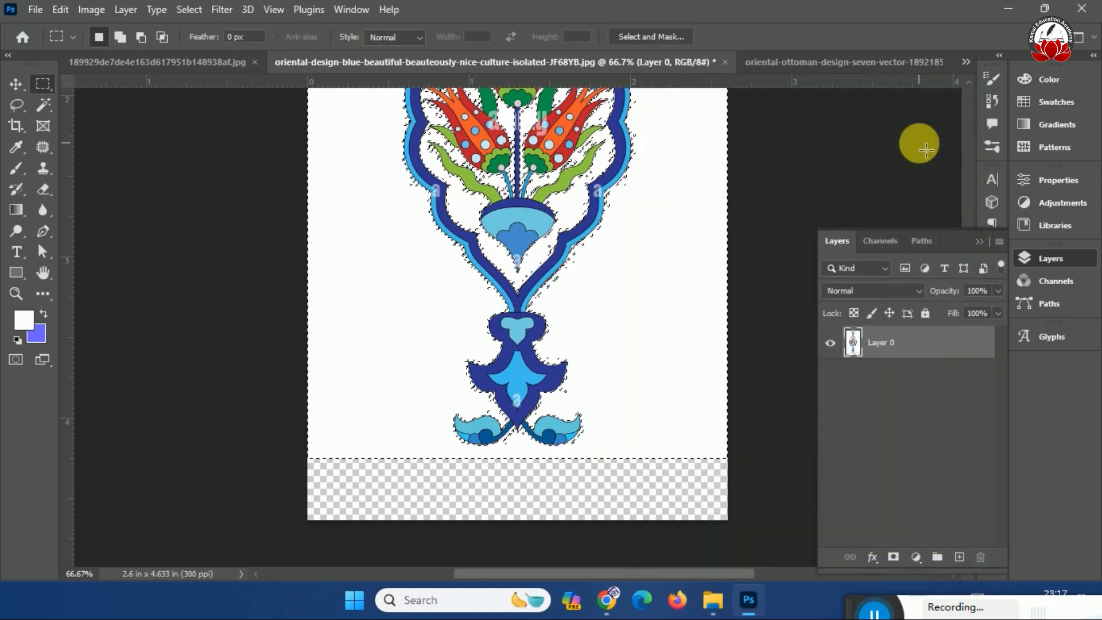
key(Delete)
key(ctrl+d)
Lasso the watermark letter on the medallion's upper-left dark blue border and fill it with a blue sampled from the border
scroll(770, 204, up, 5)
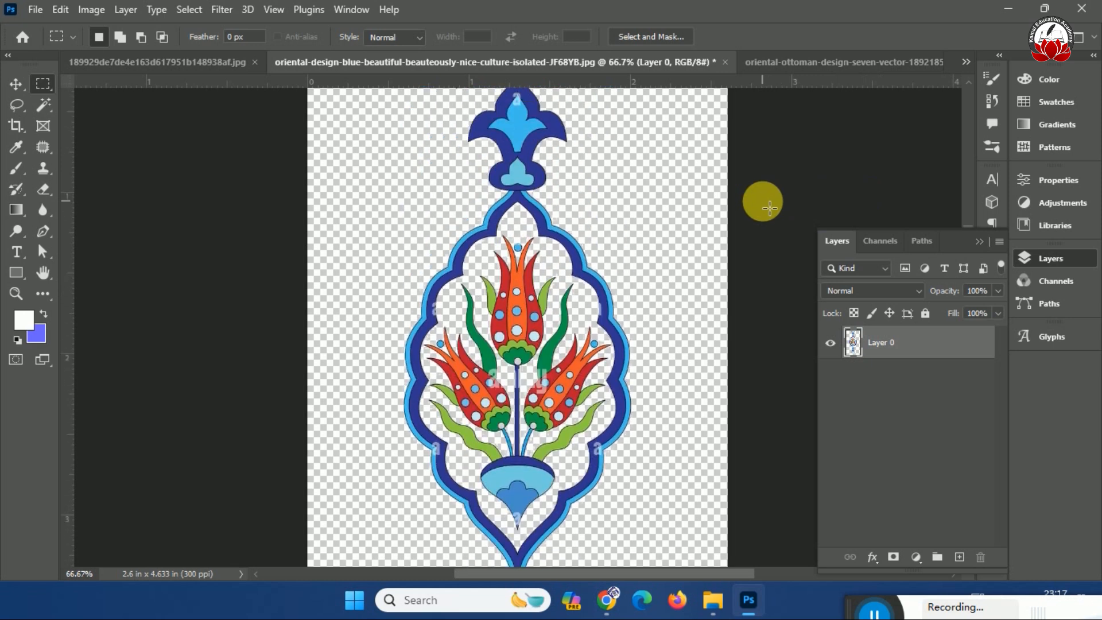
key(ctrl+plus)
key(ctrl+plus)
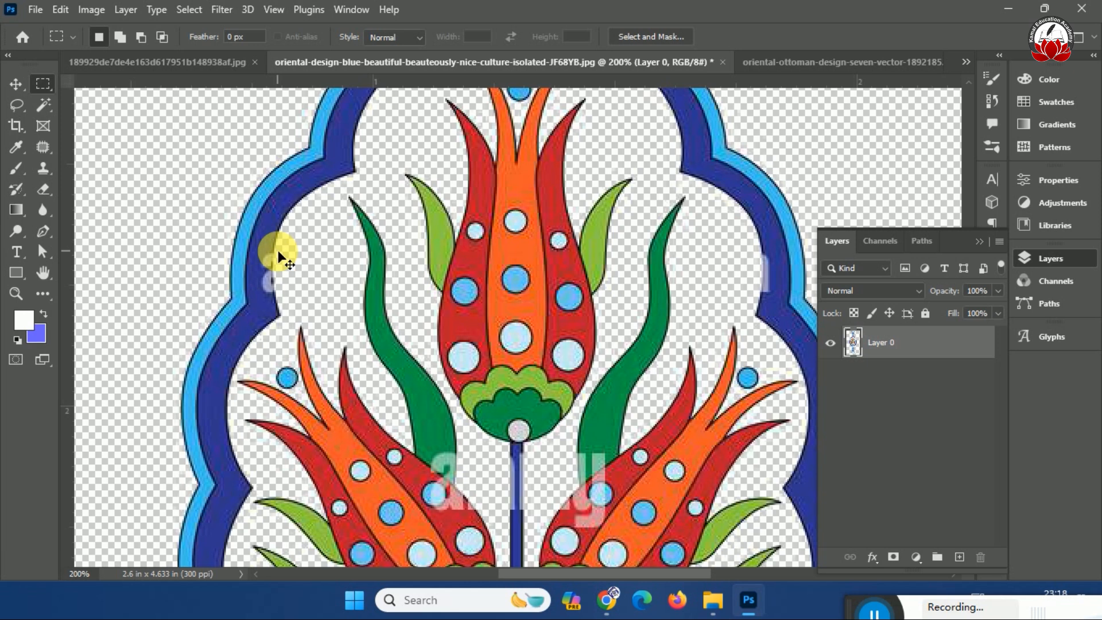
key(ctrl+plus)
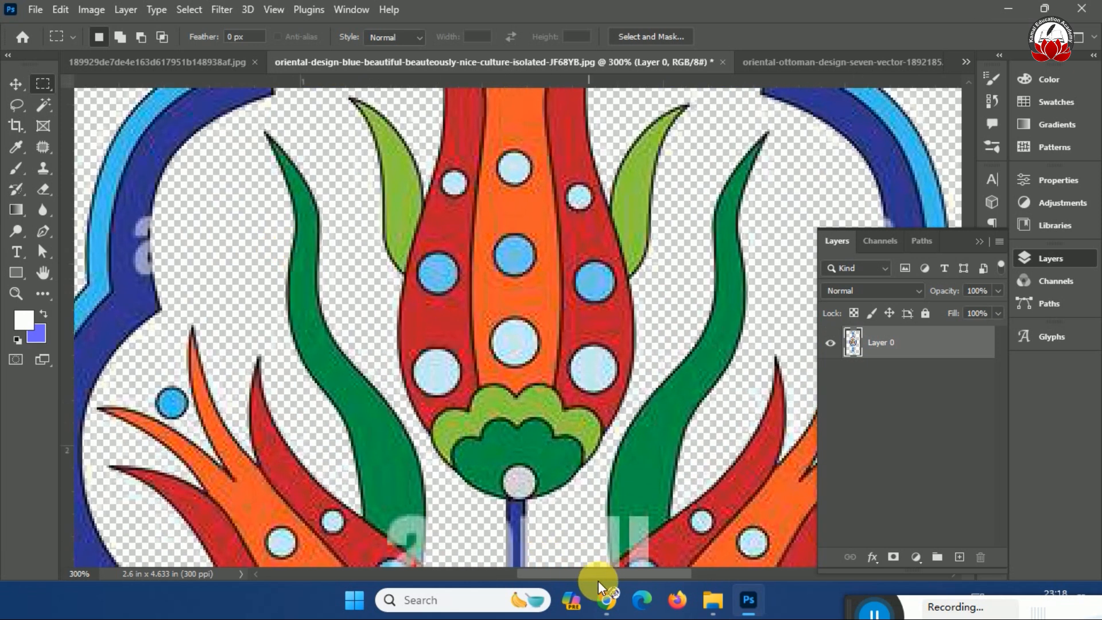
drag(598, 574, 572, 571)
key(ctrl+plus)
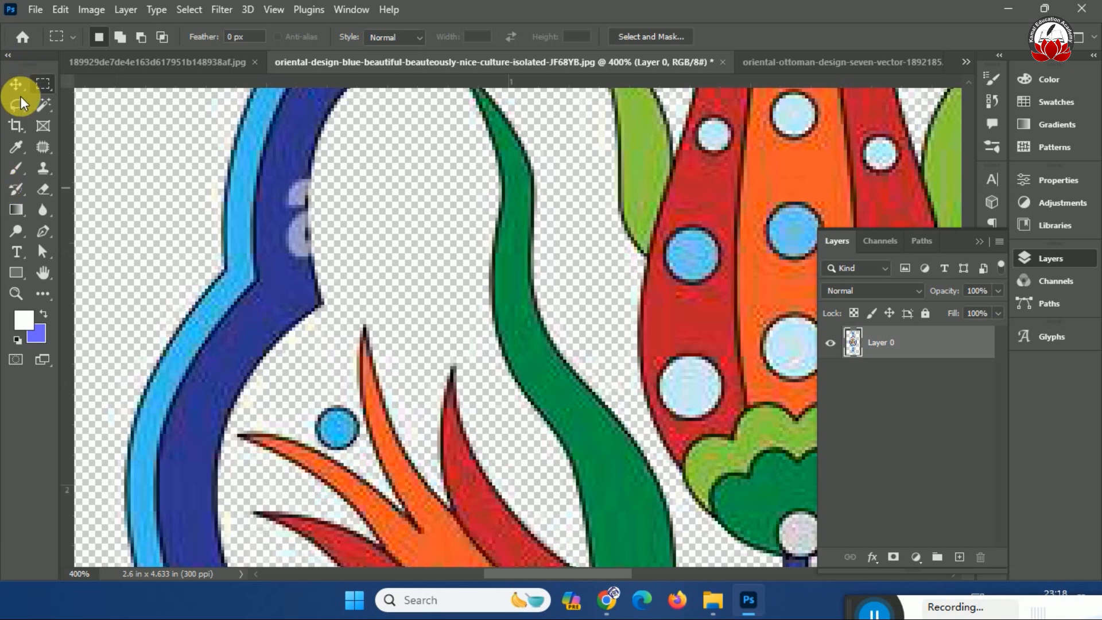
click(16, 104)
mouse_move(306, 170)
mouse_down()
mouse_move(310, 251)
mouse_move(291, 286)
mouse_move(273, 231)
mouse_move(281, 171)
mouse_move(297, 146)
mouse_up()
click(23, 320)
click(233, 300)
click(961, 211)
key(alt+BackSpace)
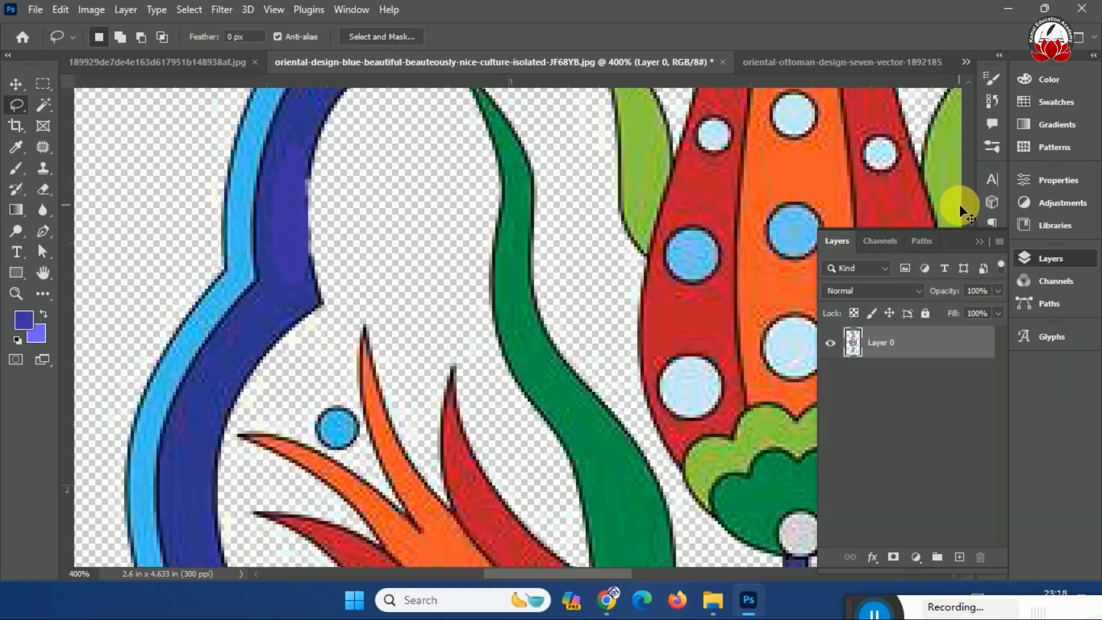
Lasso the dark blue part of the watermark letter on the medallion's lower-left border and fill it with the foreground blue
key(ctrl+minus)
key(ctrl+minus)
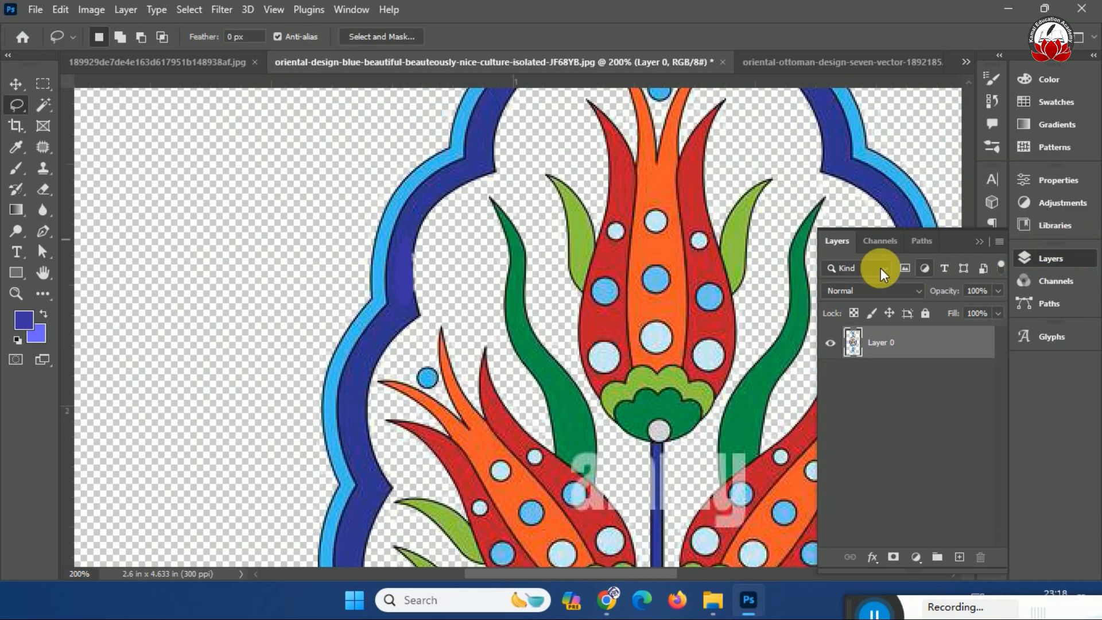
scroll(622, 345, down, 5)
scroll(526, 435, up, 1)
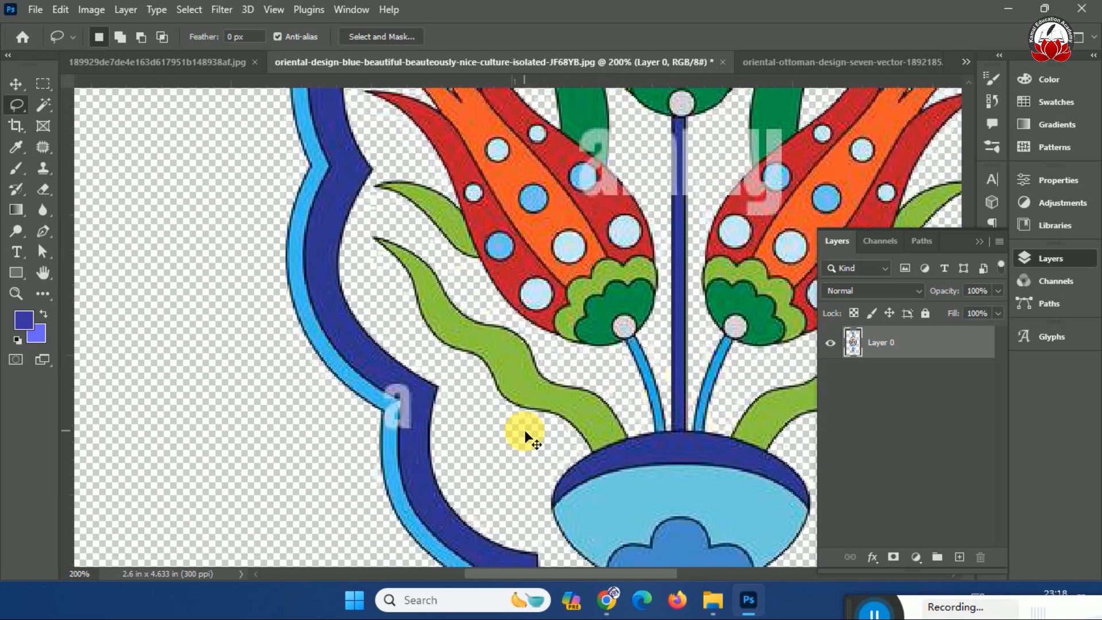
scroll(450, 442, down, 3)
key(ctrl+plus)
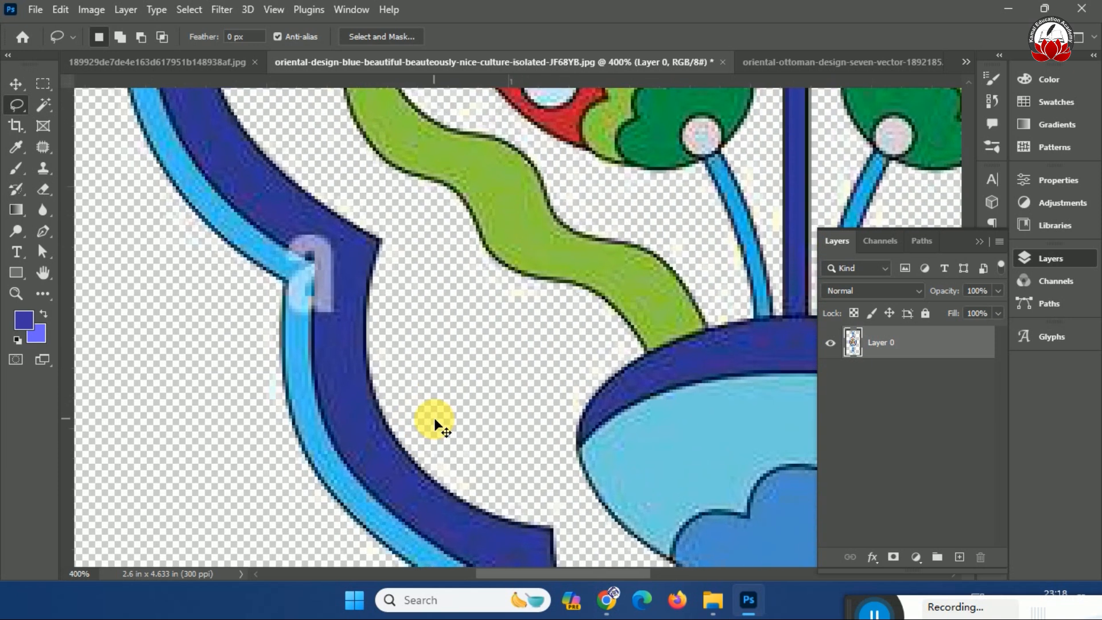
mouse_move(285, 246)
mouse_down()
mouse_move(317, 267)
mouse_move(315, 324)
mouse_move(347, 325)
mouse_up()
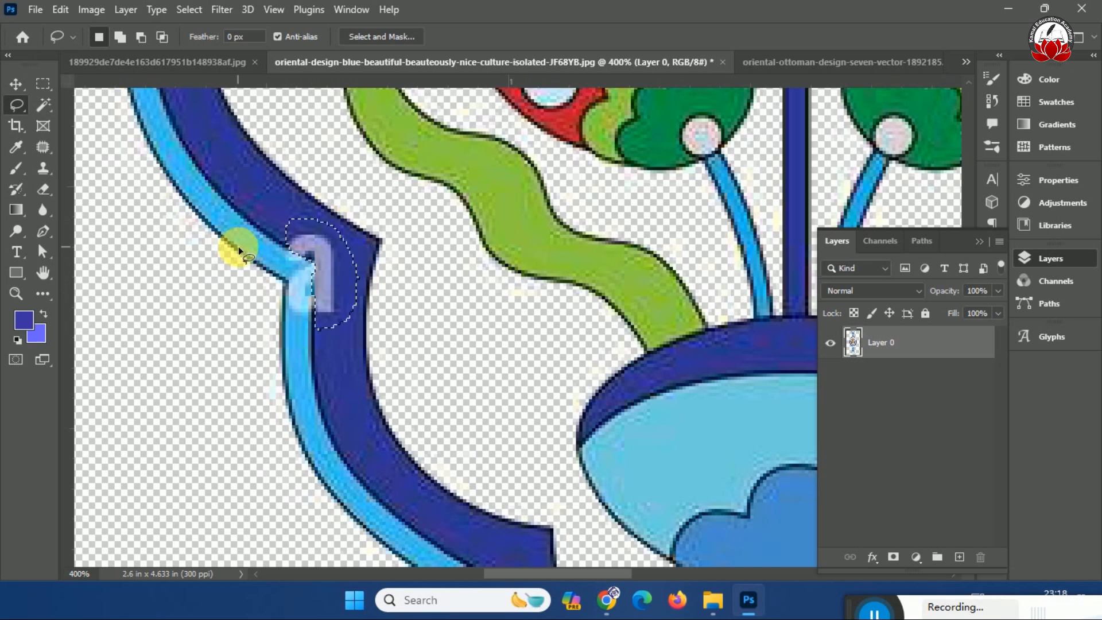
key(alt+BackSpace)
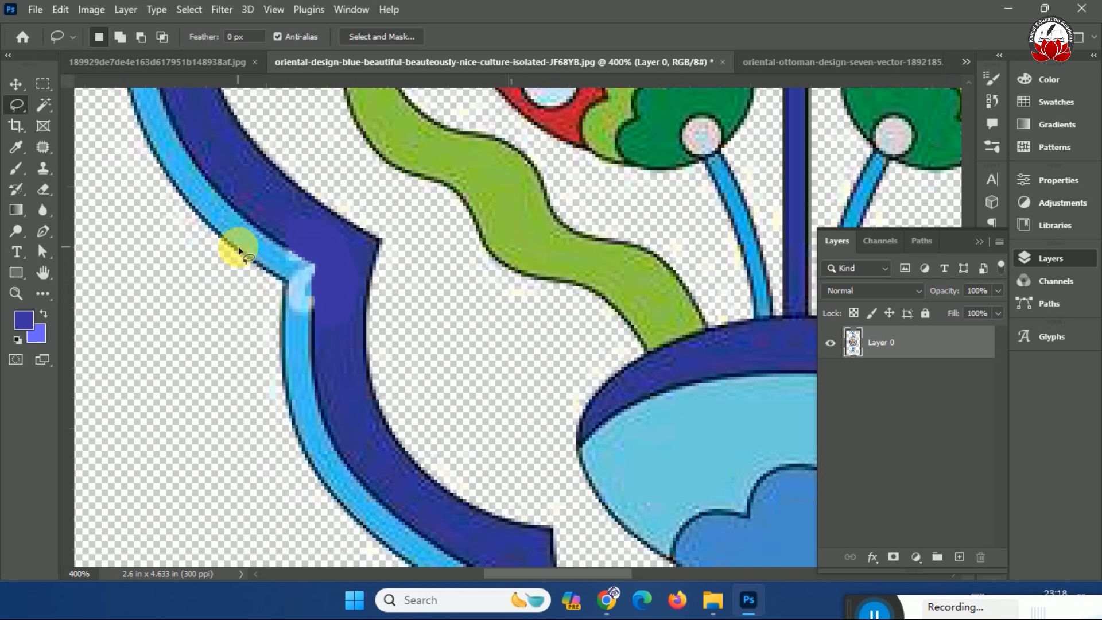
Sample the border's dark blue and select the matching areas with Color Range at fuzziness 36
key(ctrl+0)
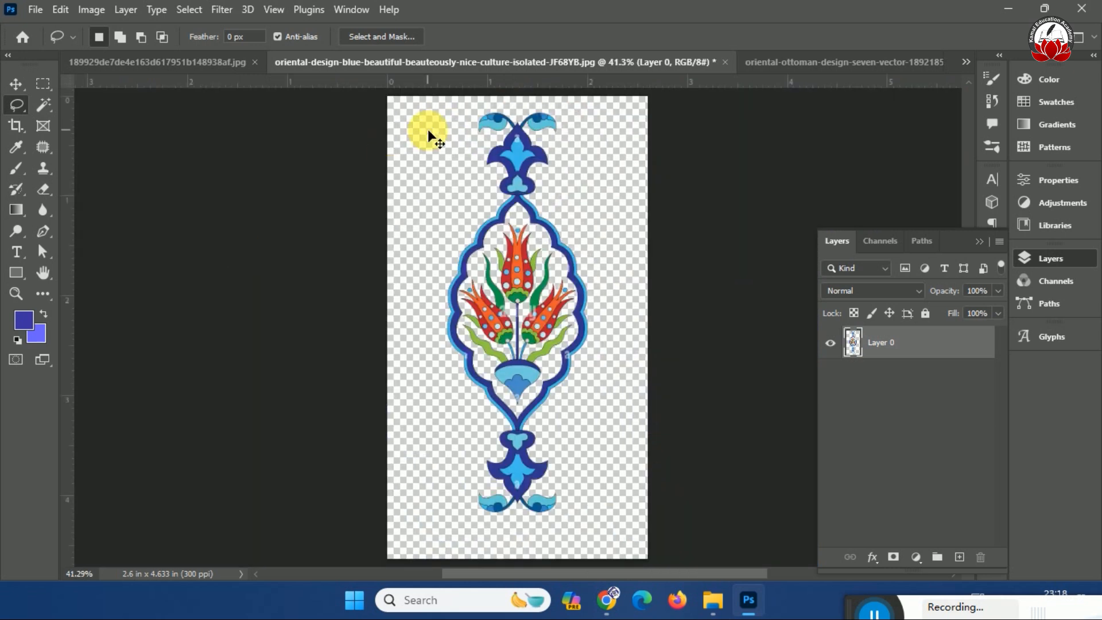
key(ctrl+plus)
key(ctrl+plus)
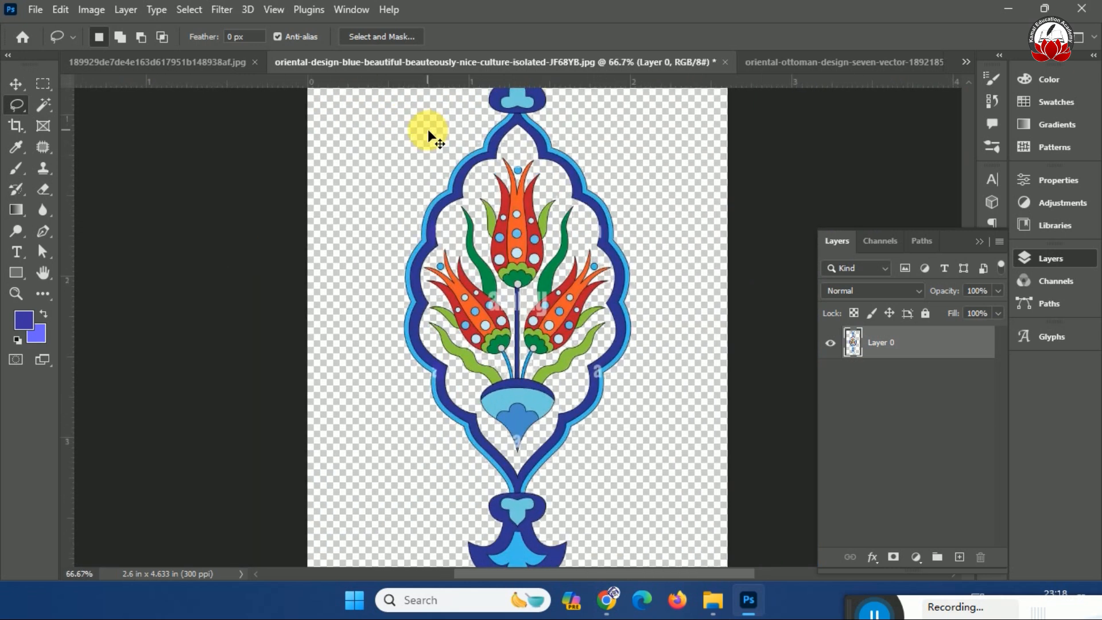
key(ctrl+plus)
key(ctrl+plus)
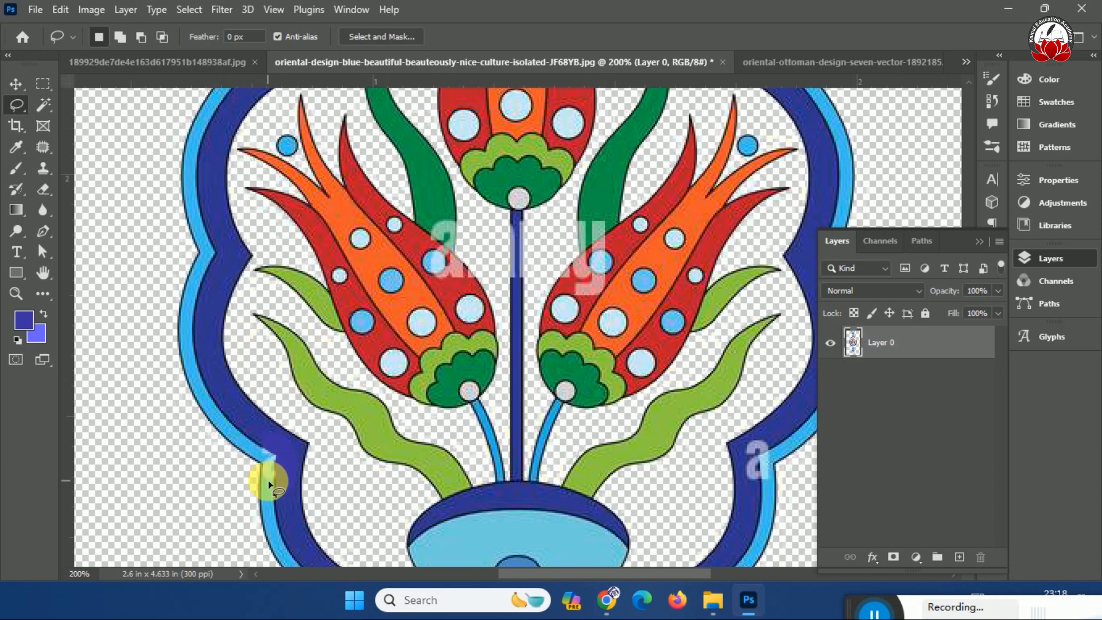
click(190, 11)
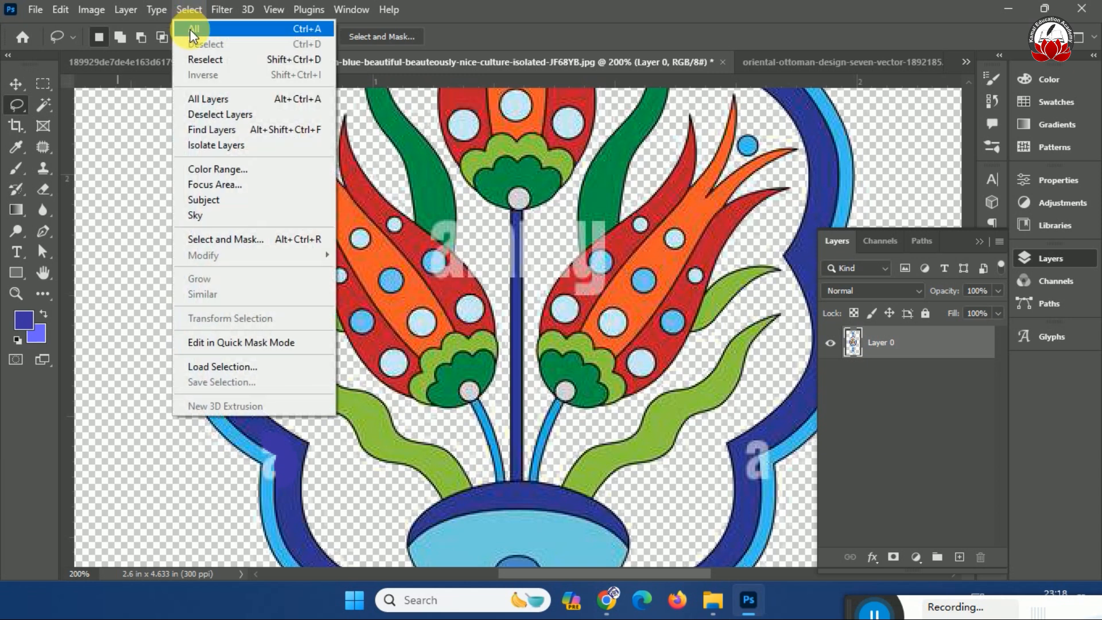
click(219, 169)
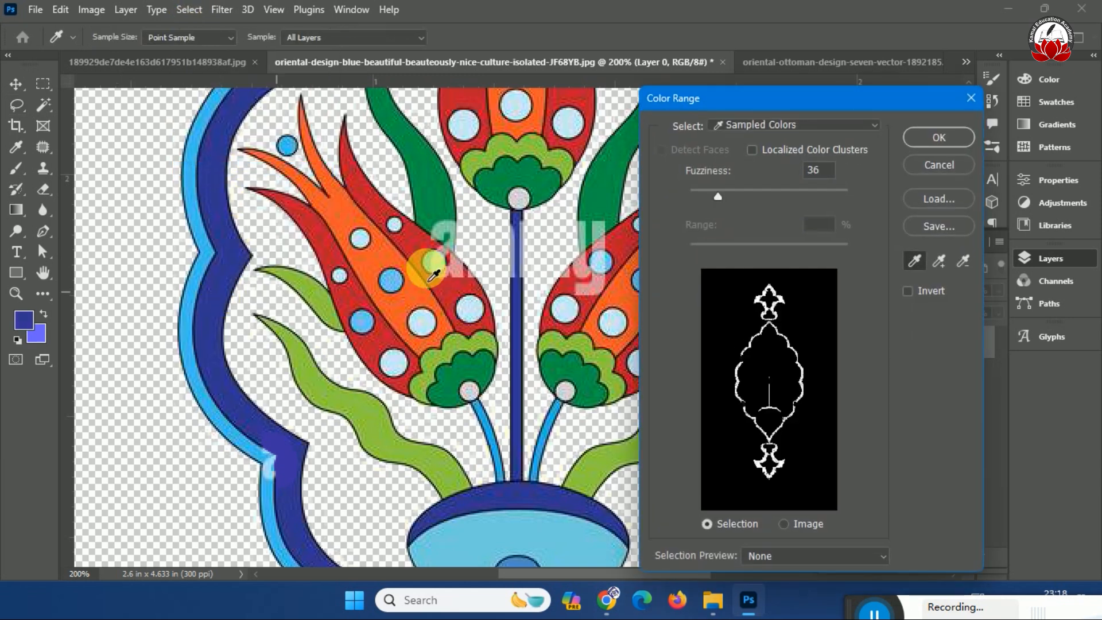
click(931, 144)
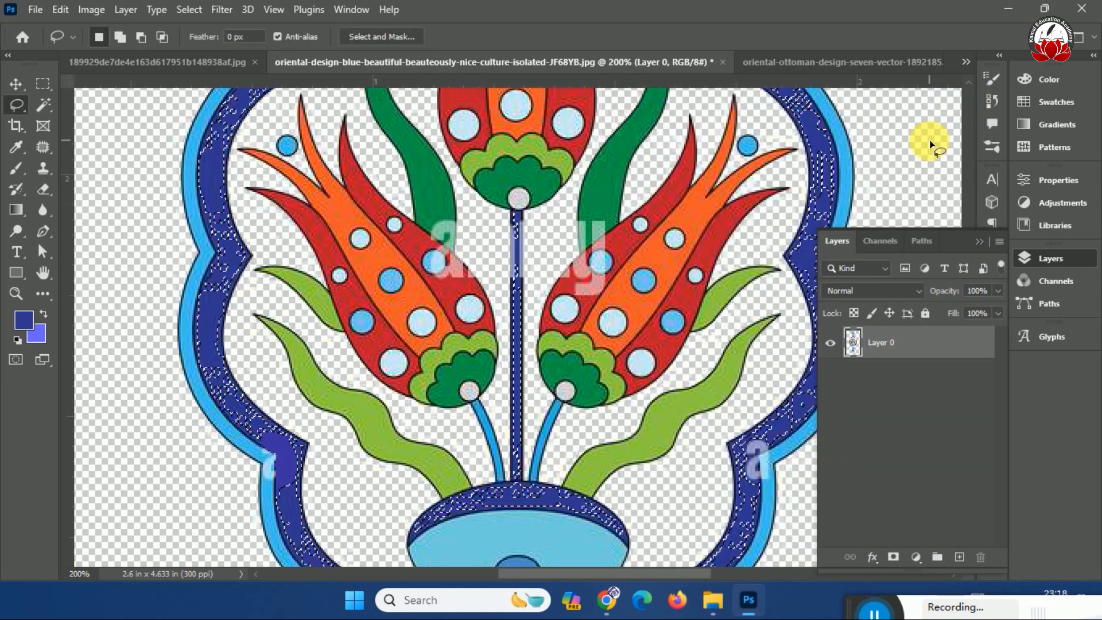
scroll(630, 281, down, 1)
scroll(630, 281, down, 3)
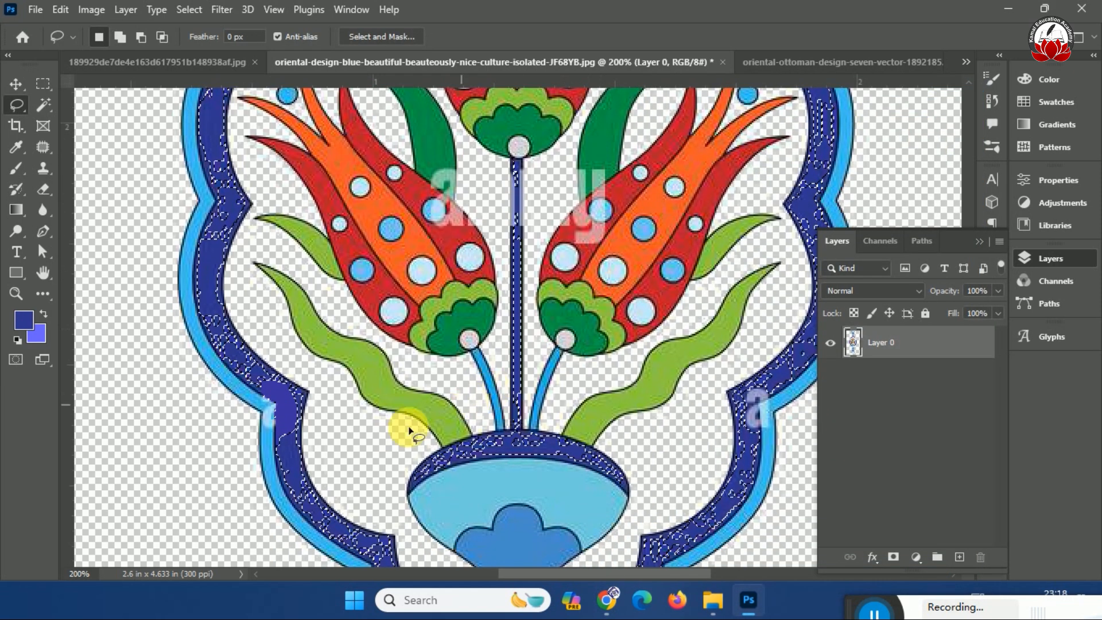
scroll(278, 413, down, 1)
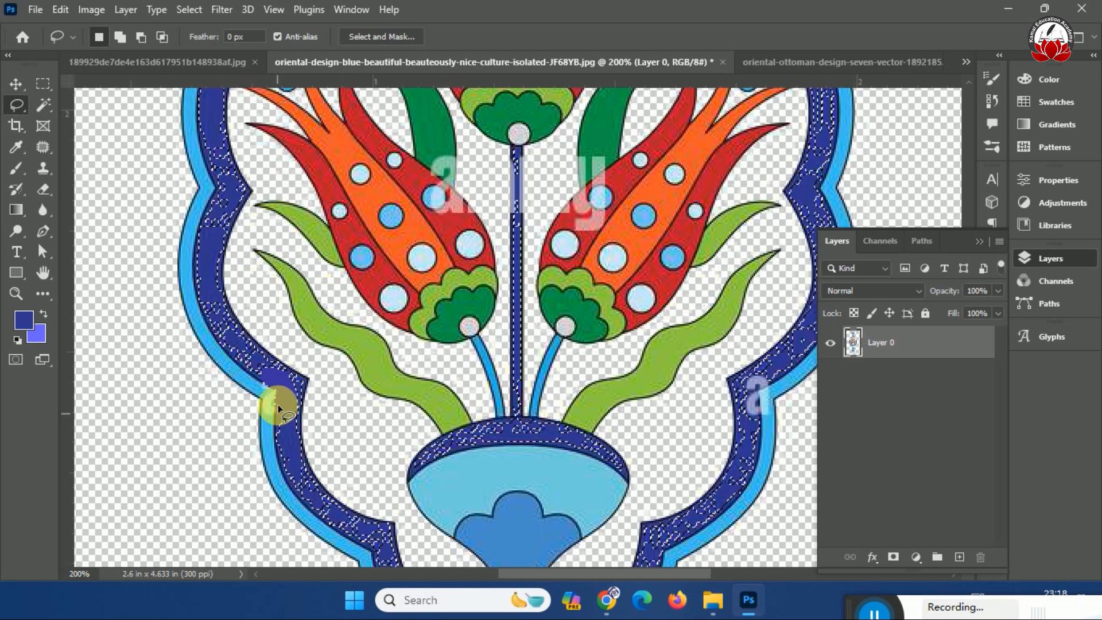
Try to refine the dark blue selection with Color Range at fuzziness 138, and clear the selection
click(189, 8)
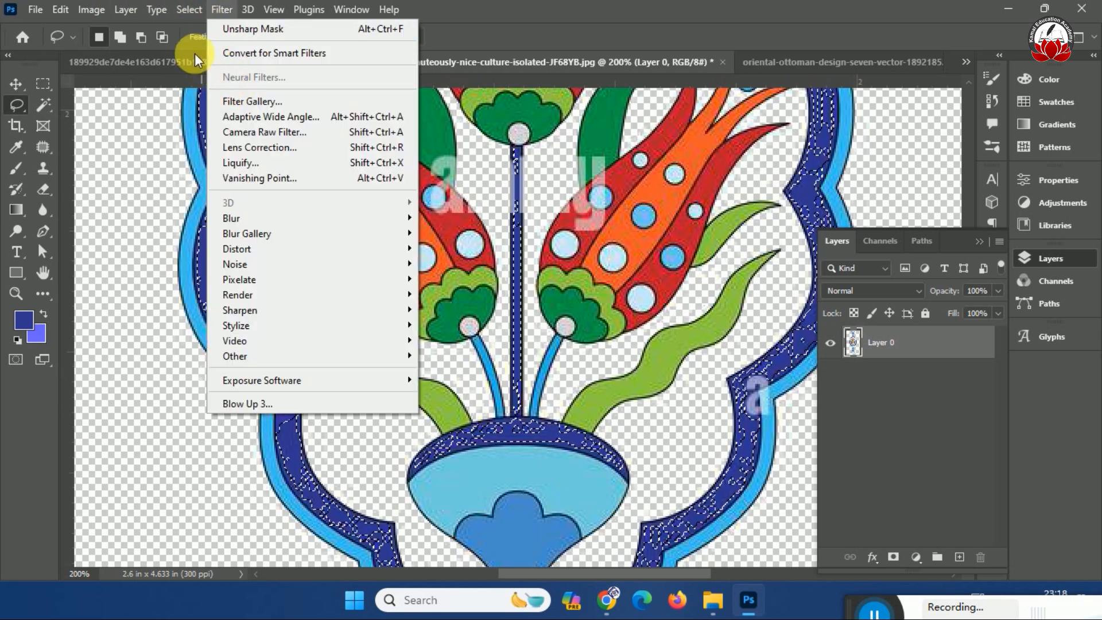
click(217, 168)
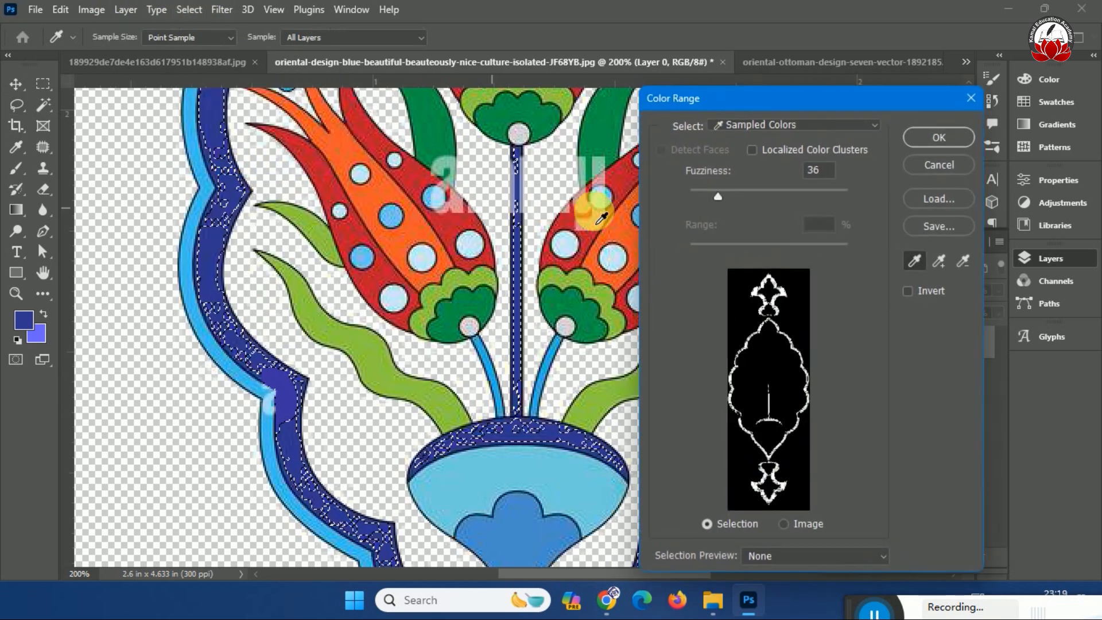
drag(717, 197, 800, 198)
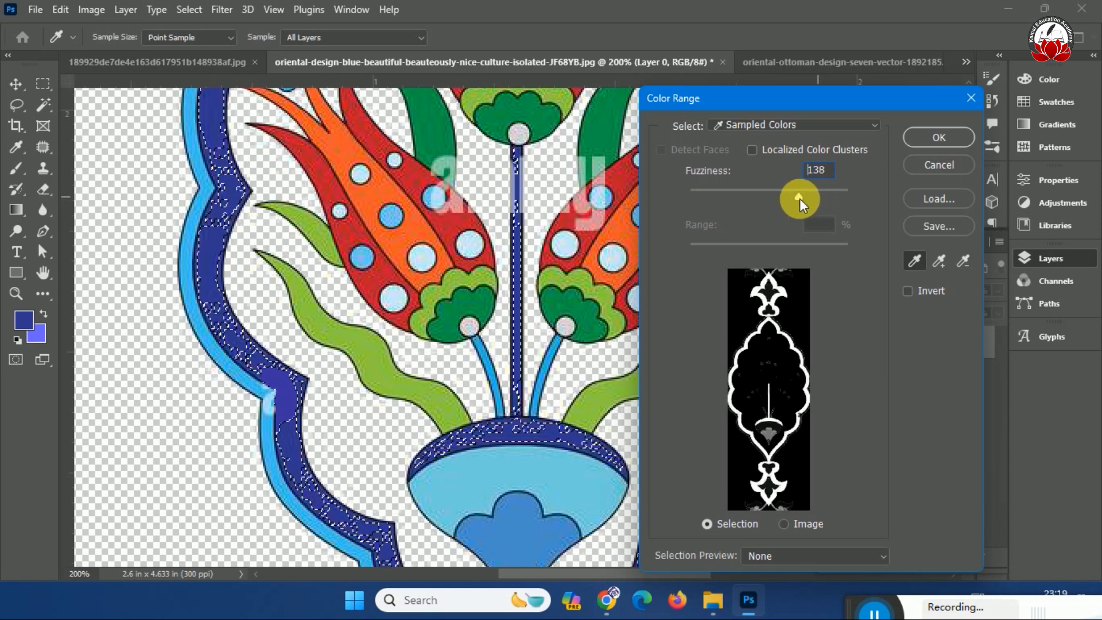
click(925, 139)
scroll(698, 381, up, 5)
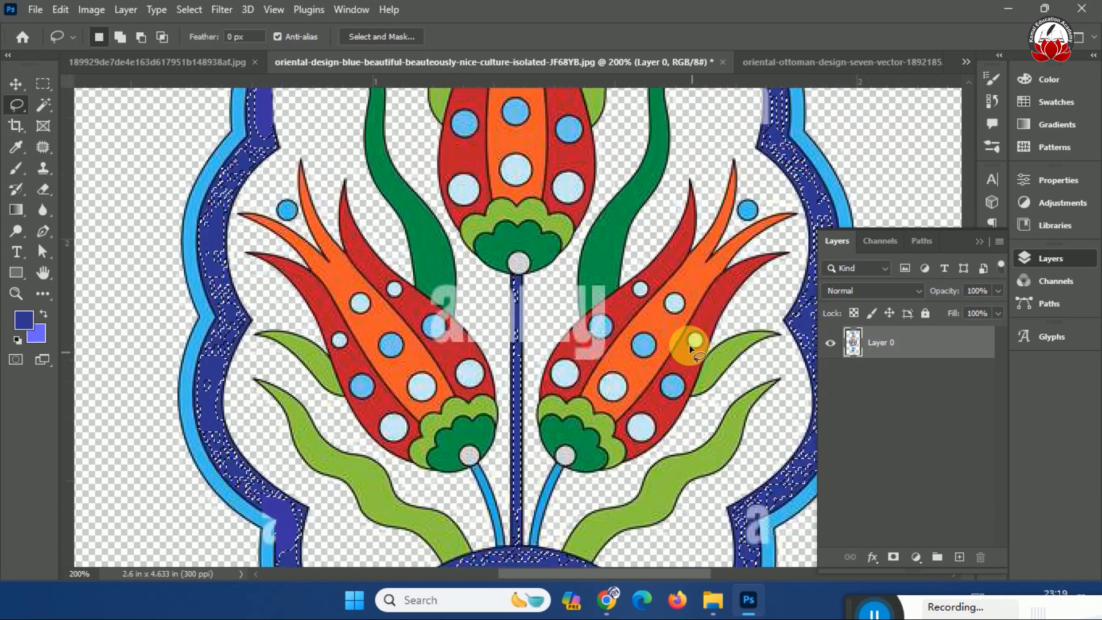
scroll(670, 321, up, 6)
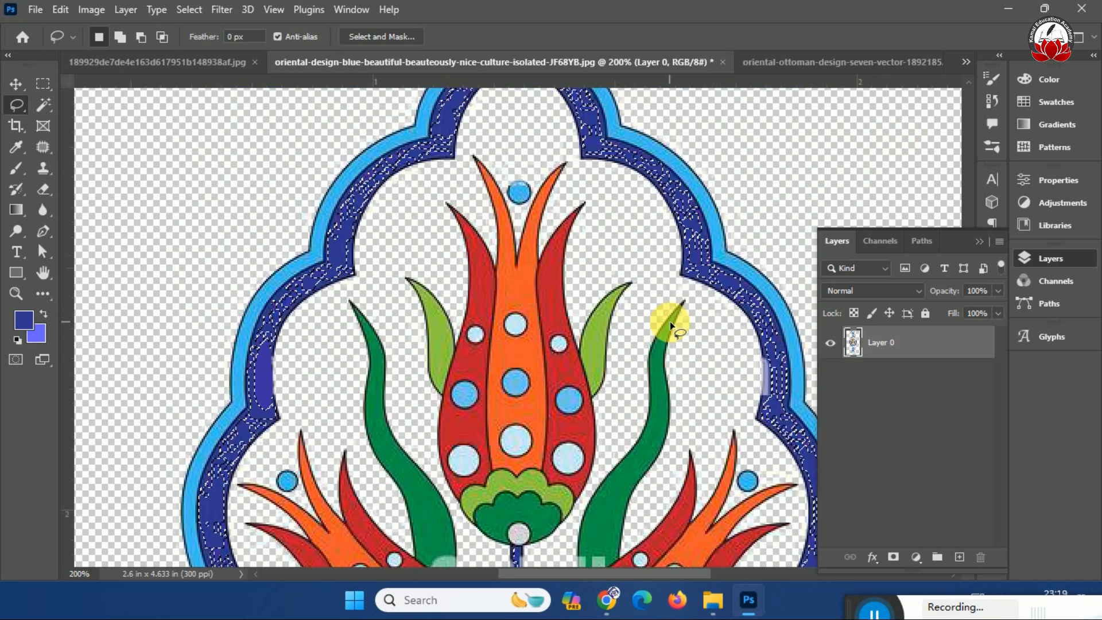
scroll(670, 322, up, 2)
key(ctrl+d)
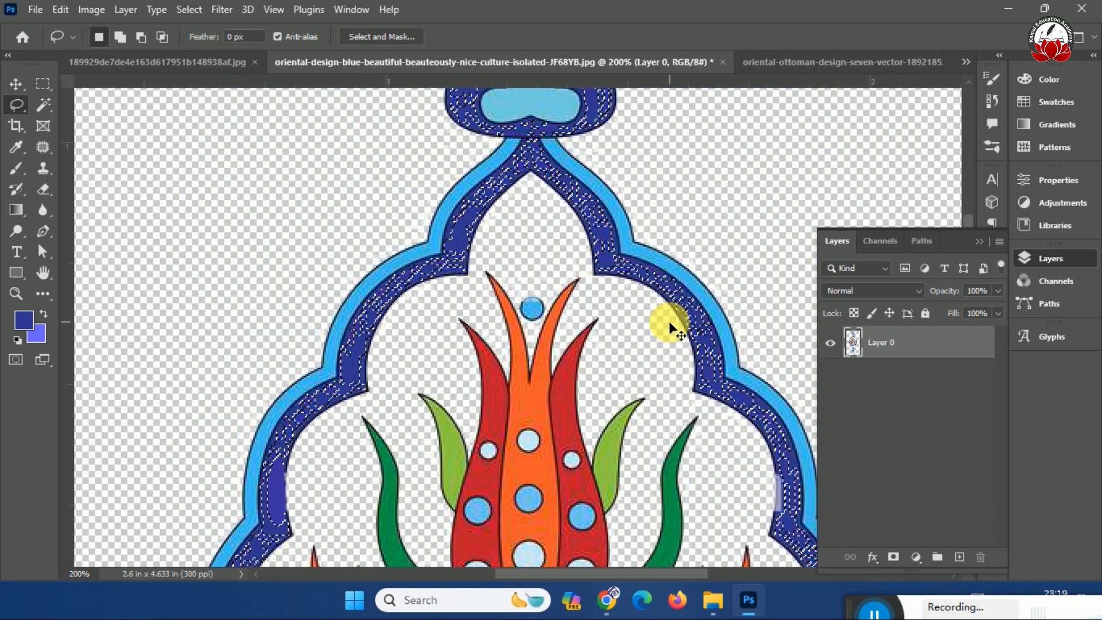
Examine the tulips, bowl and lower border of the medallion for remaining watermark letters
key(ctrl+0)
key(ctrl+minus)
key(ctrl+minus)
key(ctrl+plus)
key(ctrl+plus)
key(ctrl+plus)
key(ctrl+plus)
key(ctrl+plus)
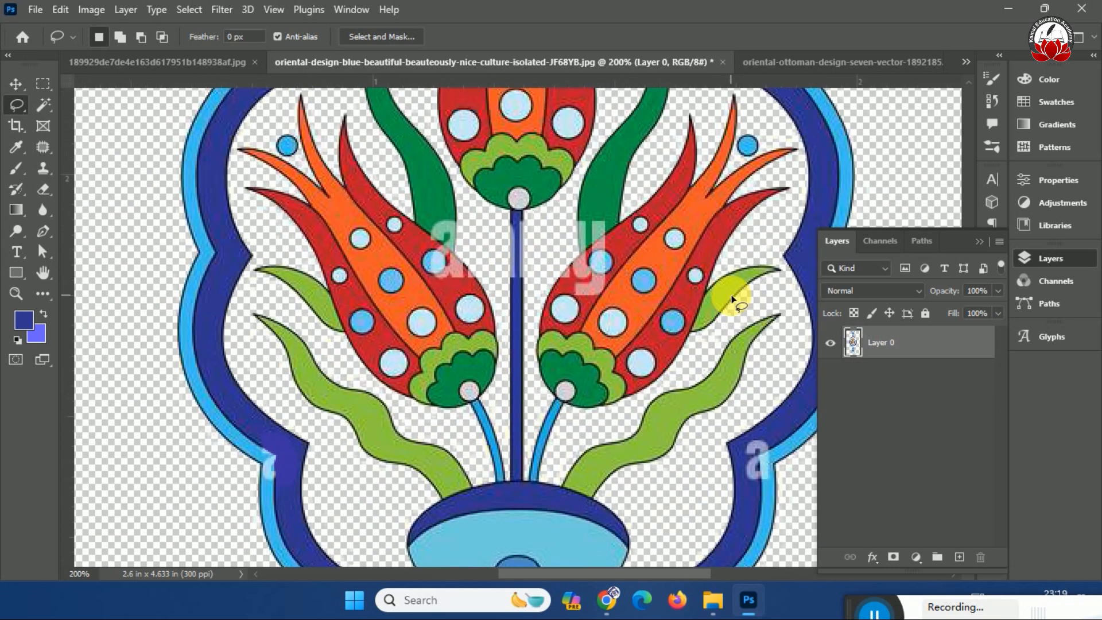
scroll(750, 432, down, 5)
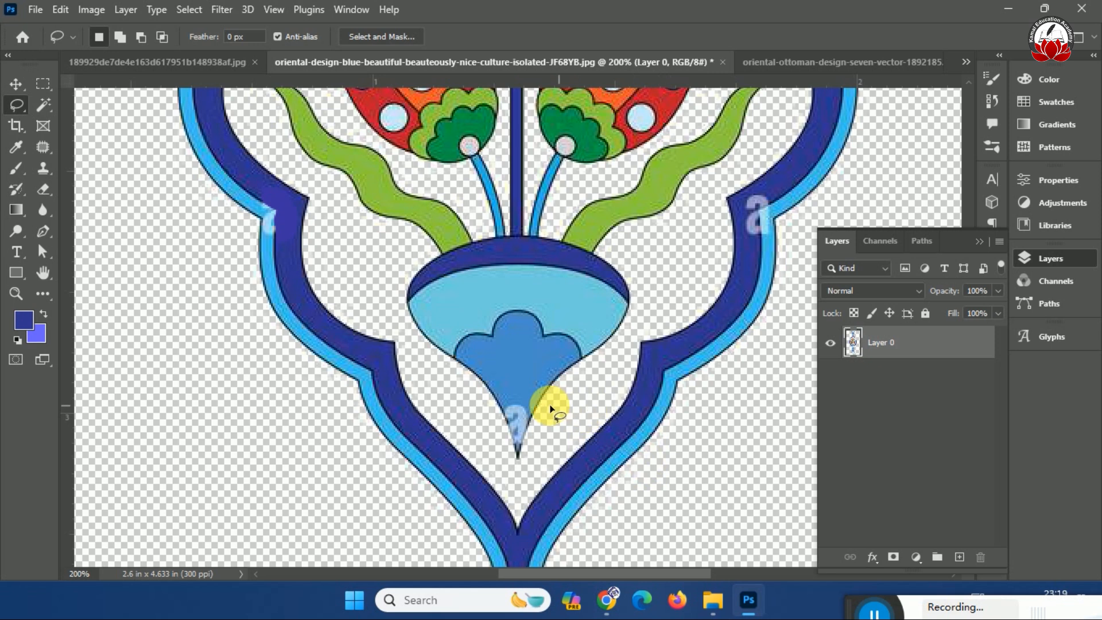
Lasso the watermarked dark blue area at the tip of the upper ornament's light blue motif and fill it with dark blue
key(ctrl+plus)
scroll(545, 405, down, 4)
drag(585, 574, 634, 577)
scroll(522, 241, up, 6)
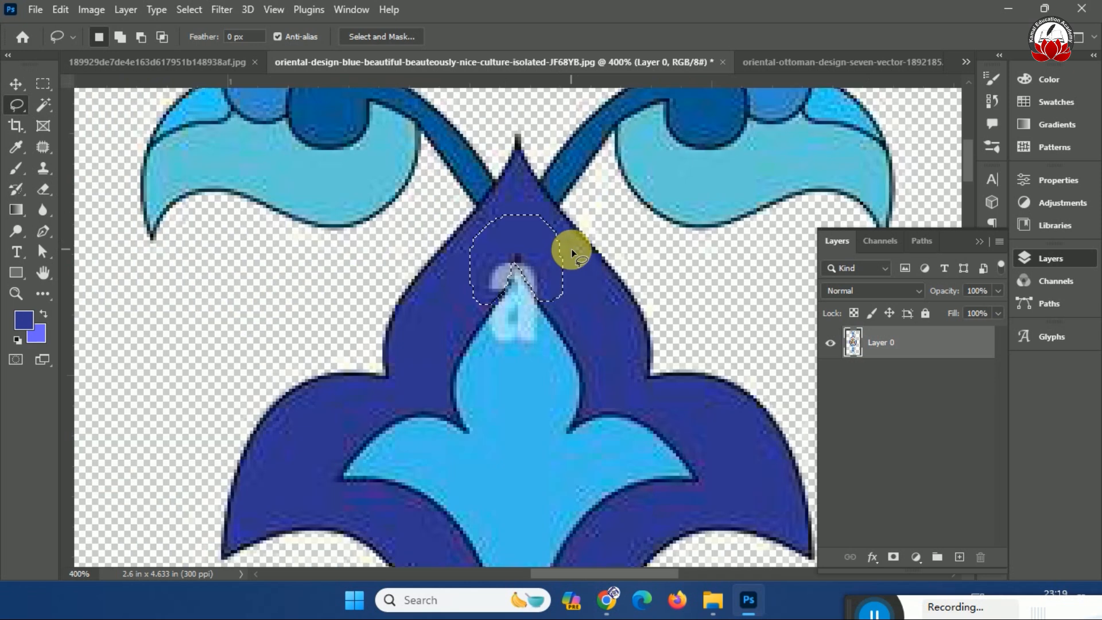
click(571, 249)
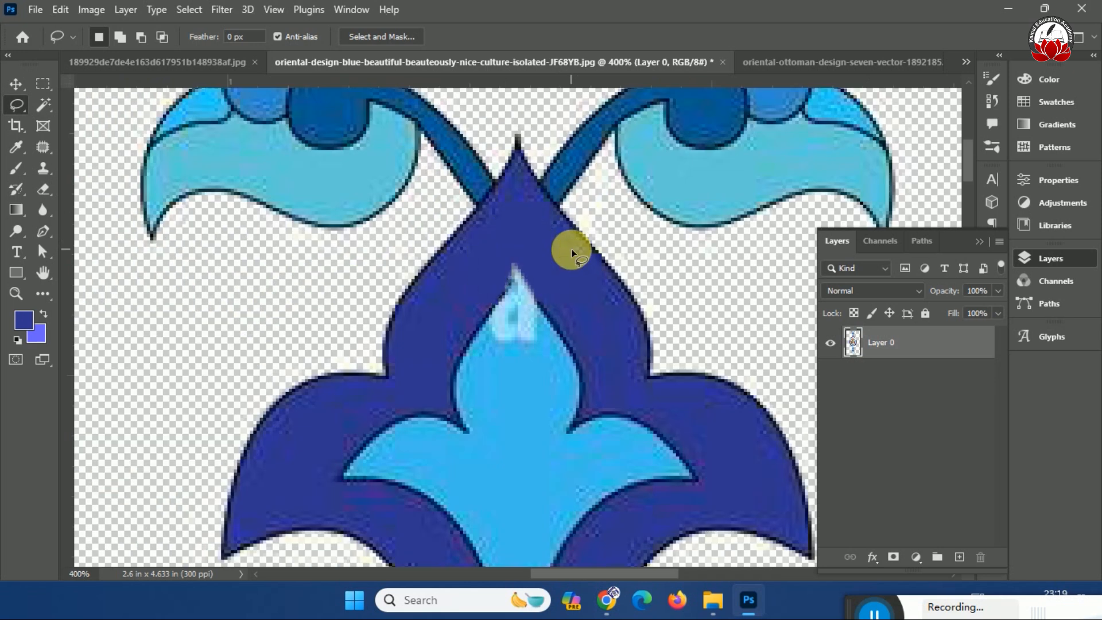
scroll(571, 249, down, 3)
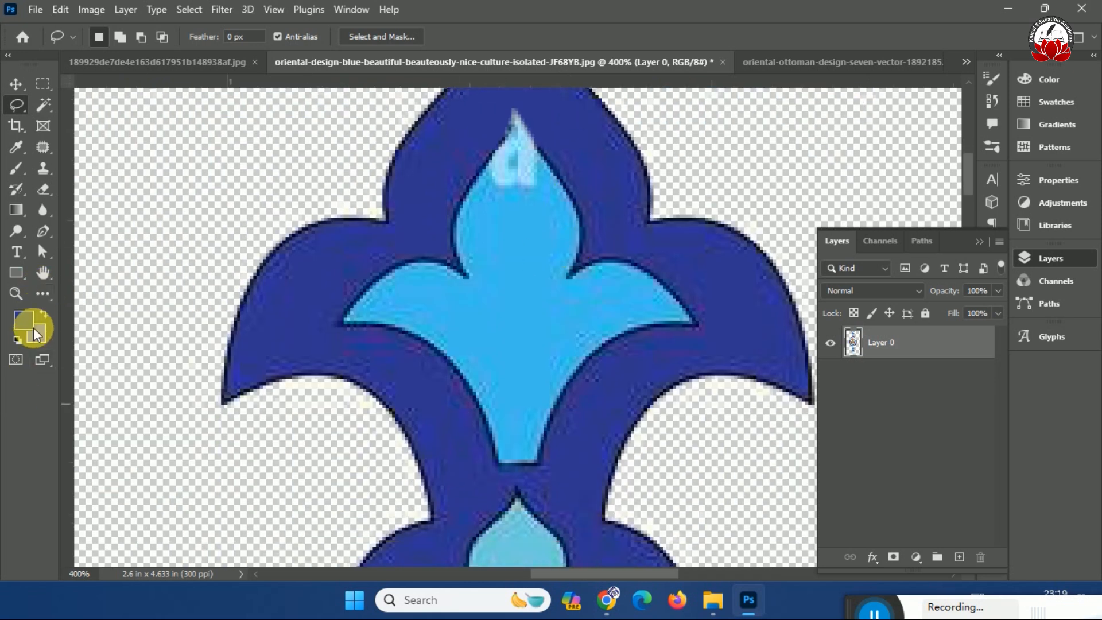
Sample the light blue #3ebcee and brush over the watermark letter inside the upper ornament's light blue motif
click(20, 326)
click(554, 313)
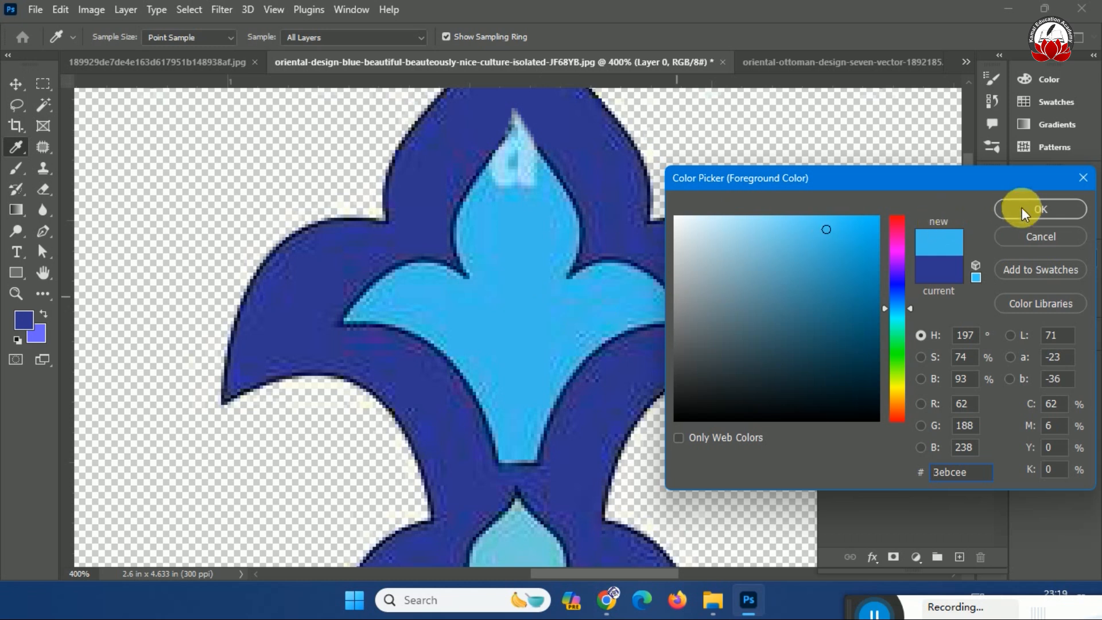
key(Return)
scroll(619, 280, up, 1)
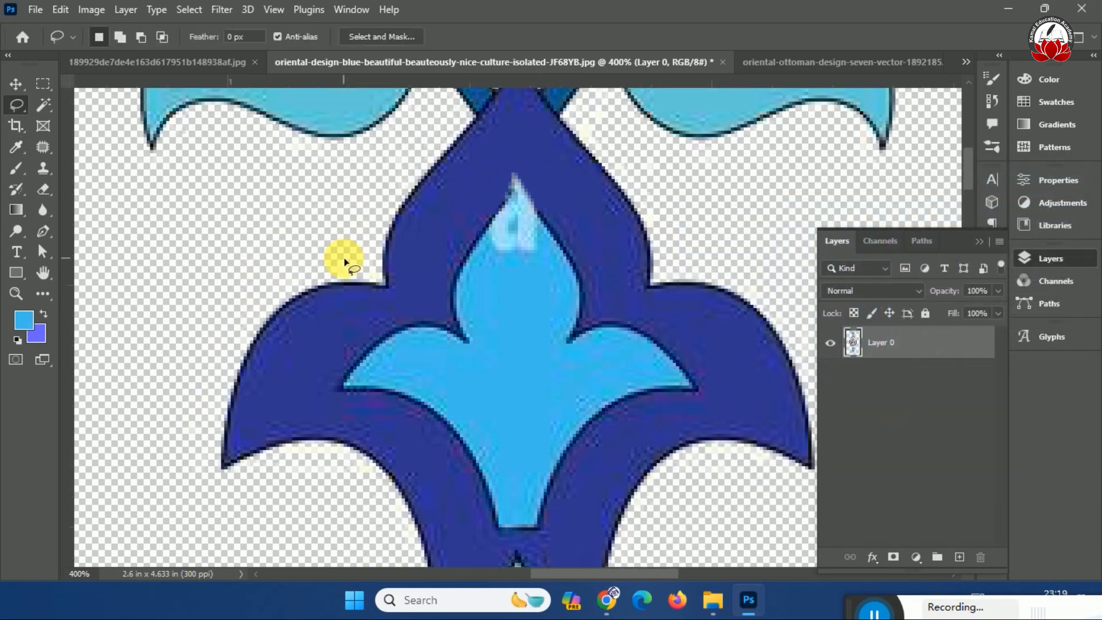
key(b)
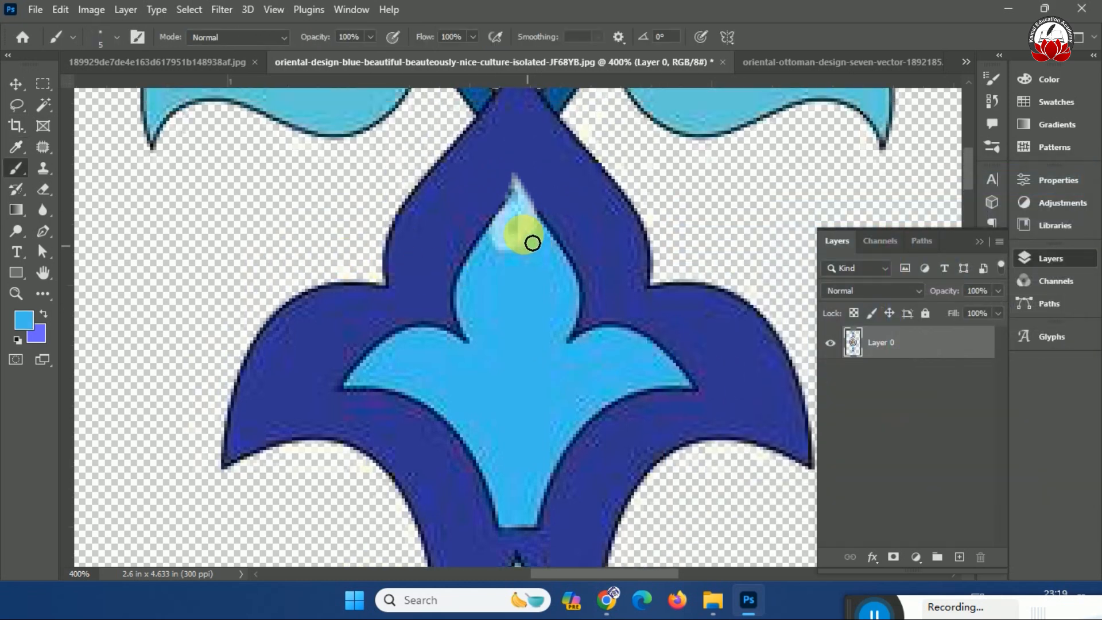
mouse_move(532, 222)
mouse_down()
mouse_move(539, 246)
mouse_move(514, 233)
mouse_move(515, 212)
mouse_move(540, 274)
mouse_move(563, 283)
mouse_move(492, 280)
mouse_move(484, 290)
mouse_move(549, 358)
mouse_up()
scroll(545, 357, down, 9)
scroll(527, 250, up, 10)
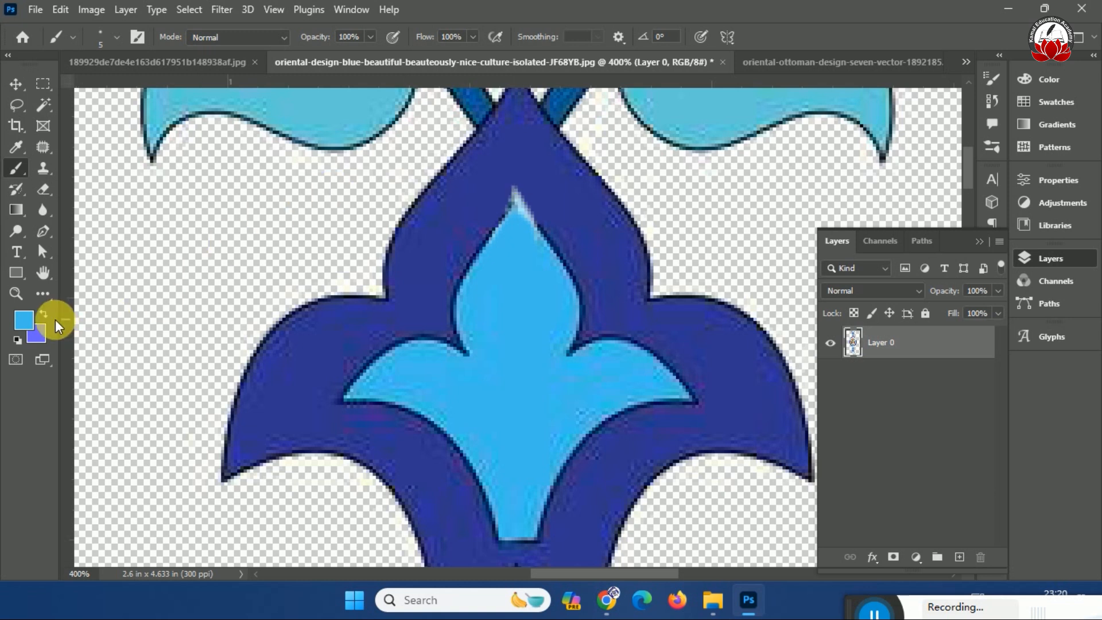
Sample the dark blue #36309e and brush over the white watermark remnants at the tip of the upper light blue motif
click(24, 320)
click(455, 251)
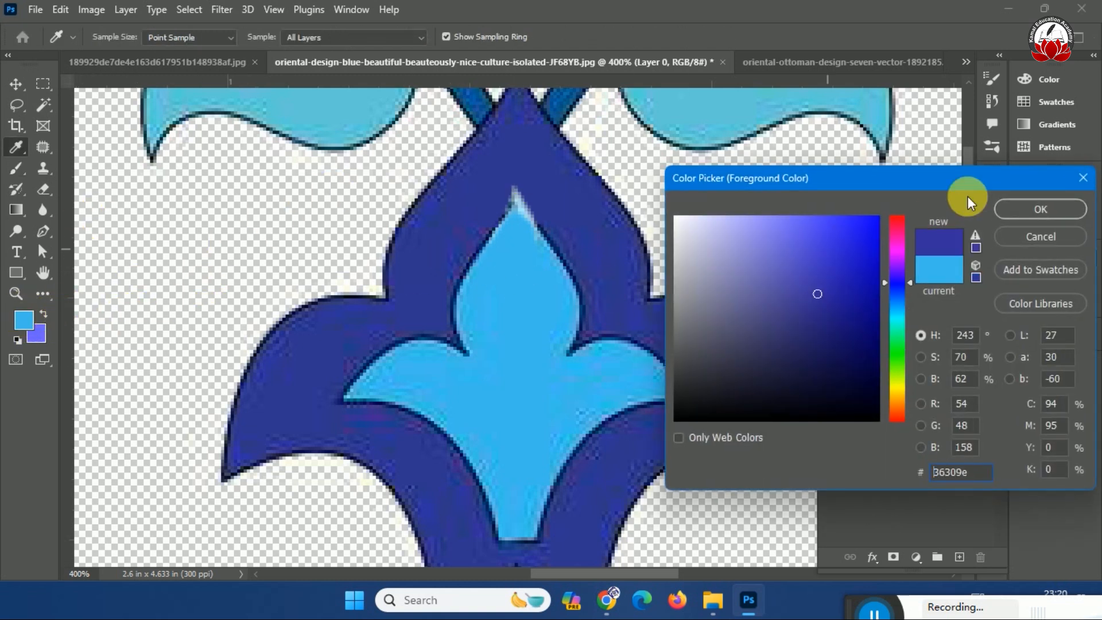
click(1018, 214)
key(b)
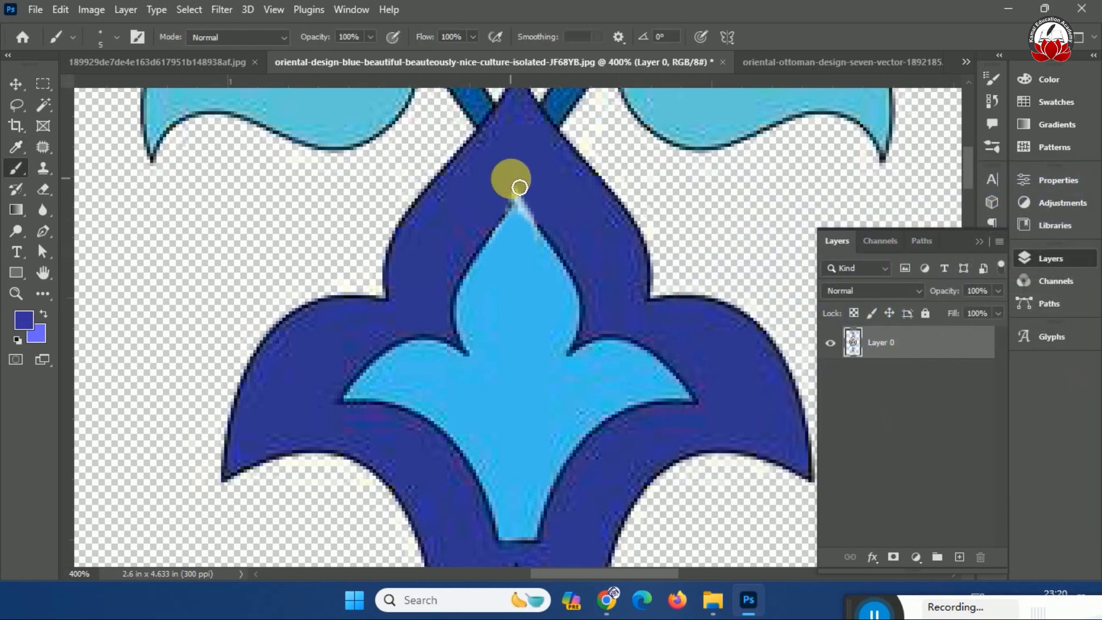
mouse_move(523, 192)
mouse_down()
mouse_move(565, 222)
mouse_move(546, 192)
mouse_move(519, 192)
mouse_move(500, 220)
mouse_move(552, 211)
mouse_up()
scroll(554, 219, down, 5)
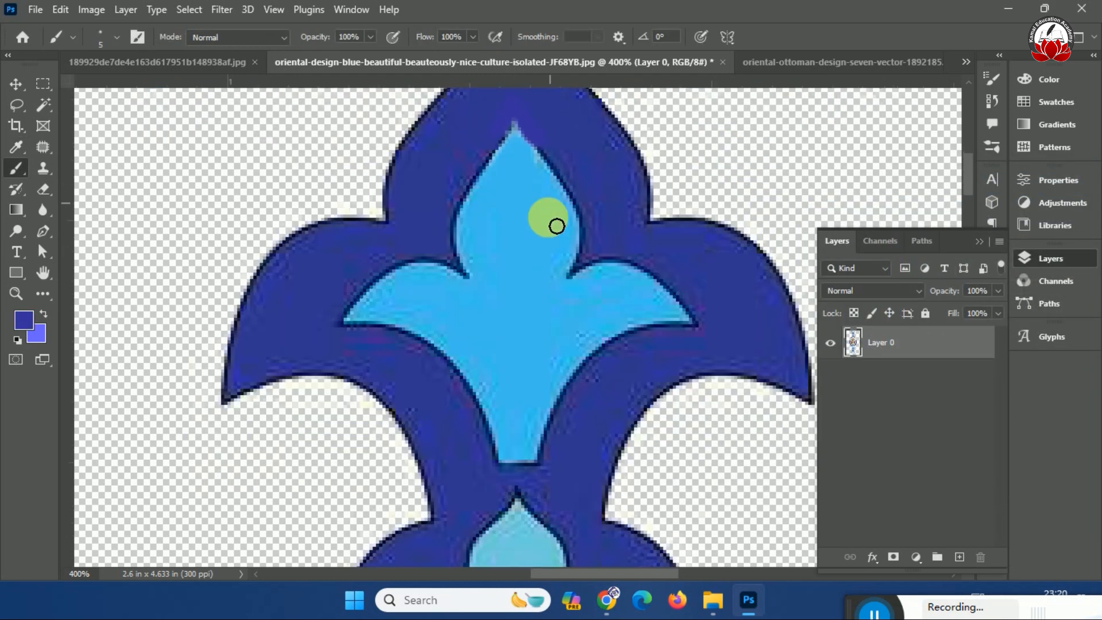
scroll(549, 223, left, 1)
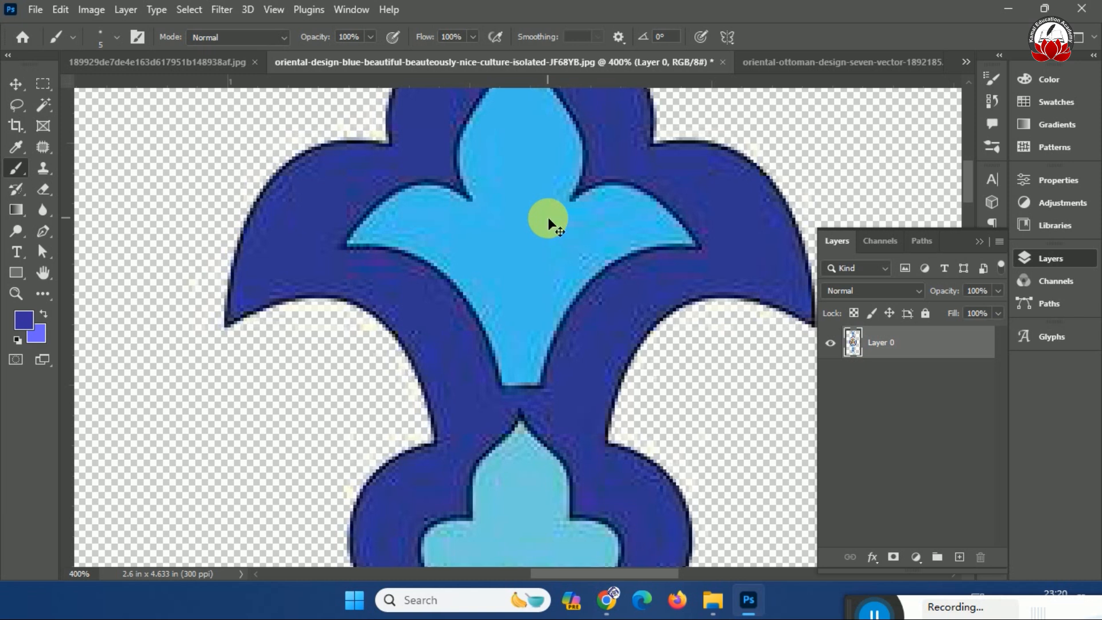
Sample the nearby light and dark blues and brush over the watermark remnants at the tip of the lower ornament's light blue motif
key(ctrl+0)
scroll(525, 511, up, 3)
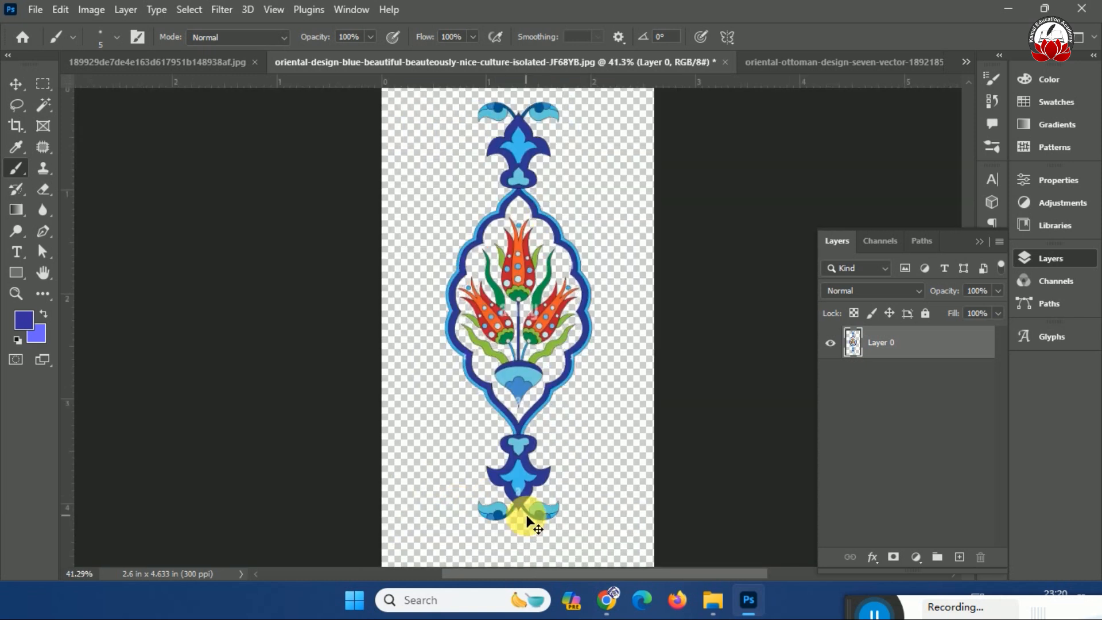
scroll(524, 512, up, 5)
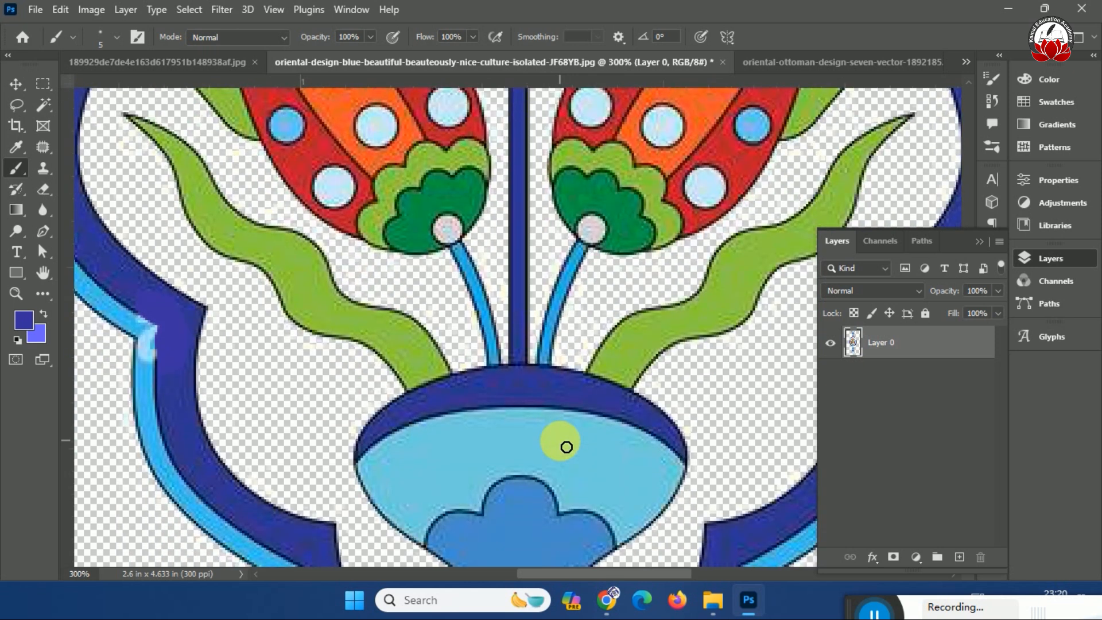
alt+click(511, 319)
mouse_move(511, 319)
mouse_down()
mouse_move(526, 346)
mouse_move(535, 308)
mouse_move(524, 320)
mouse_up()
scroll(527, 303, down, 15)
alt+click(514, 367)
mouse_move(513, 383)
mouse_down()
mouse_move(519, 357)
mouse_move(521, 392)
mouse_move(523, 368)
mouse_move(526, 392)
mouse_move(540, 397)
mouse_move(508, 413)
mouse_up()
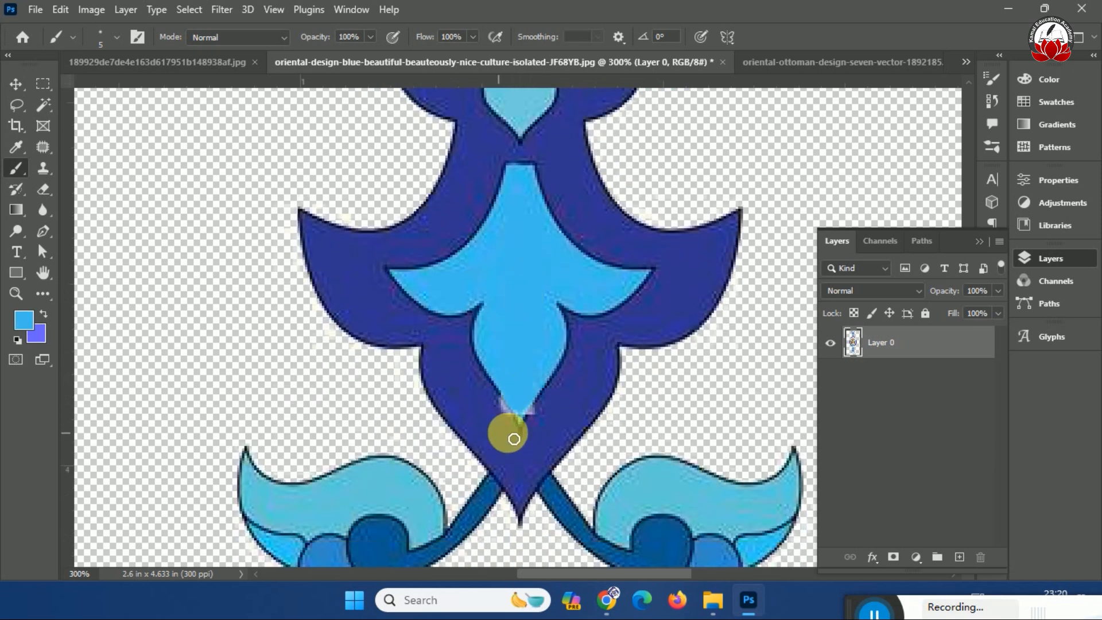
alt+click(549, 414)
Sample the leaf green #00964d and brush over the watermark letters on the two dark green leaves beside the central stem
key(ctrl+0)
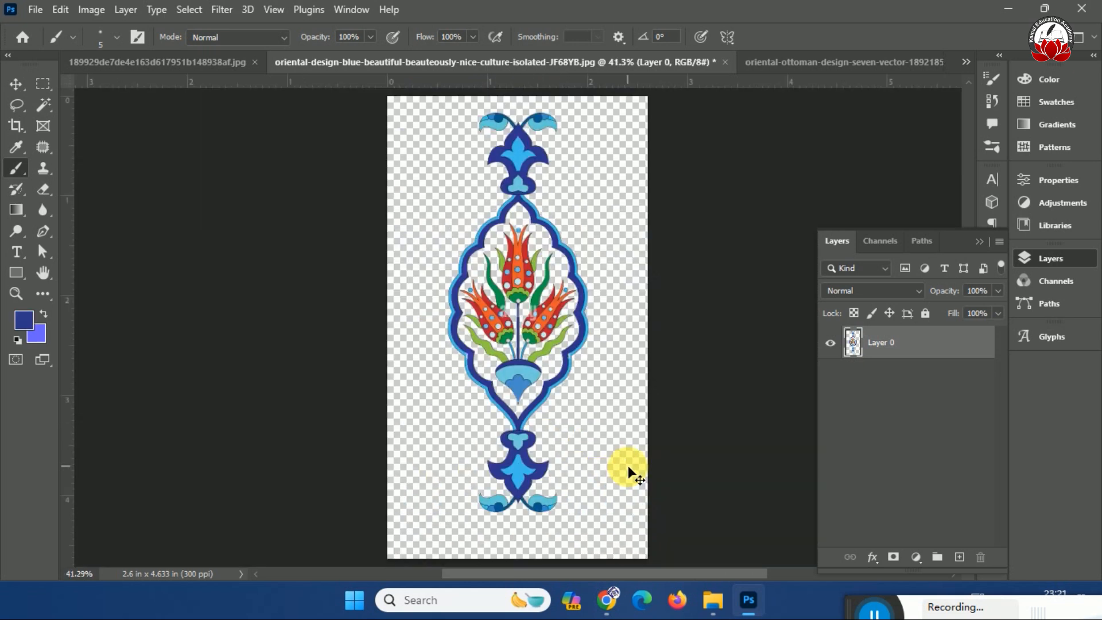
key(ctrl+plus)
key(ctrl+plus)
key(ctrl+plus)
key(ctrl+plus)
key(ctrl+plus)
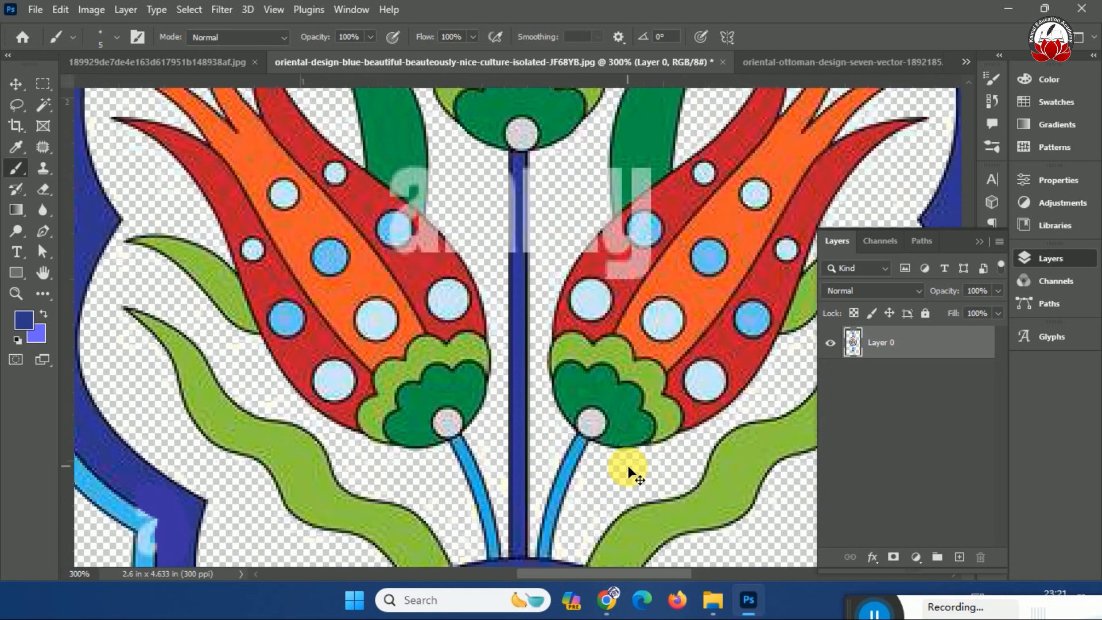
scroll(718, 177, up, 1)
key(ctrl+plus)
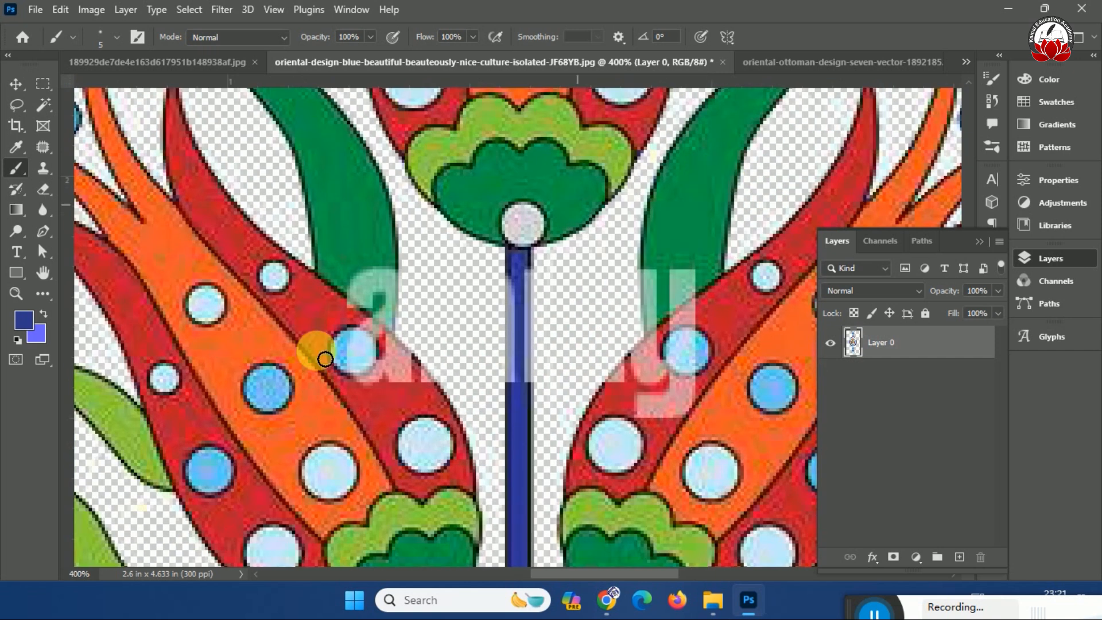
click(23, 319)
click(367, 232)
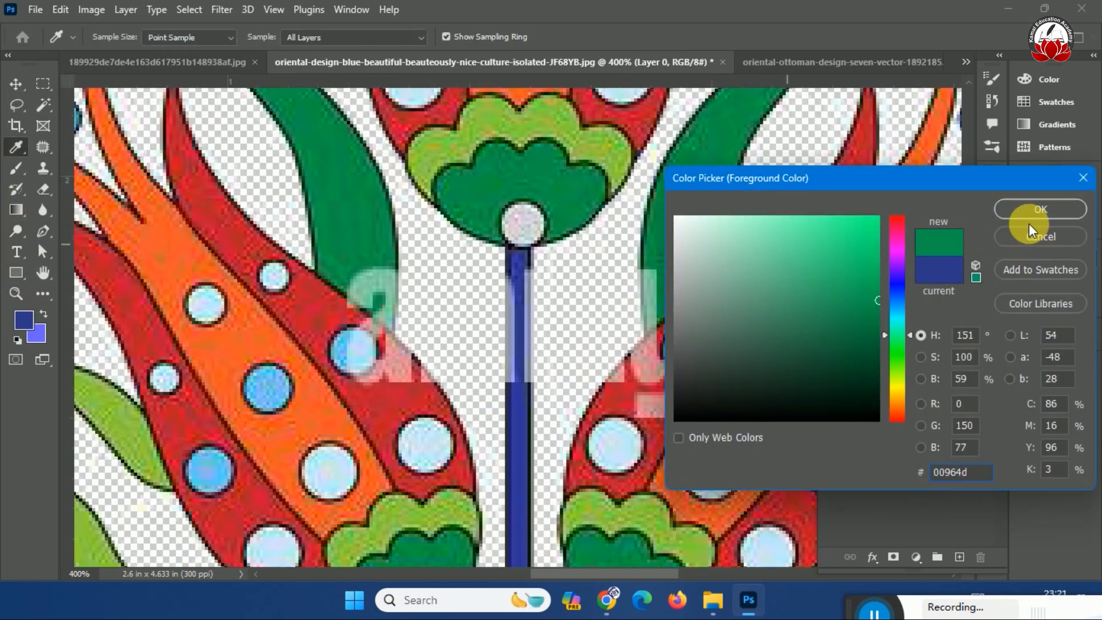
click(1037, 211)
mouse_move(362, 267)
mouse_down()
mouse_move(389, 277)
mouse_move(391, 306)
mouse_move(352, 298)
mouse_move(369, 276)
mouse_move(376, 293)
mouse_move(365, 289)
mouse_up()
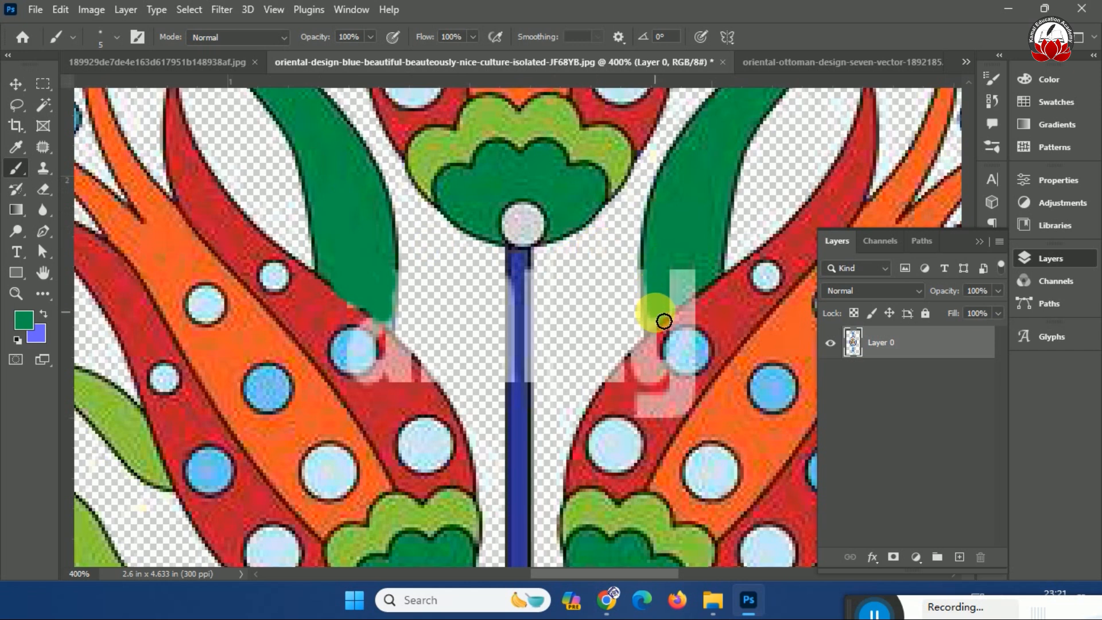
drag(664, 322, 701, 286)
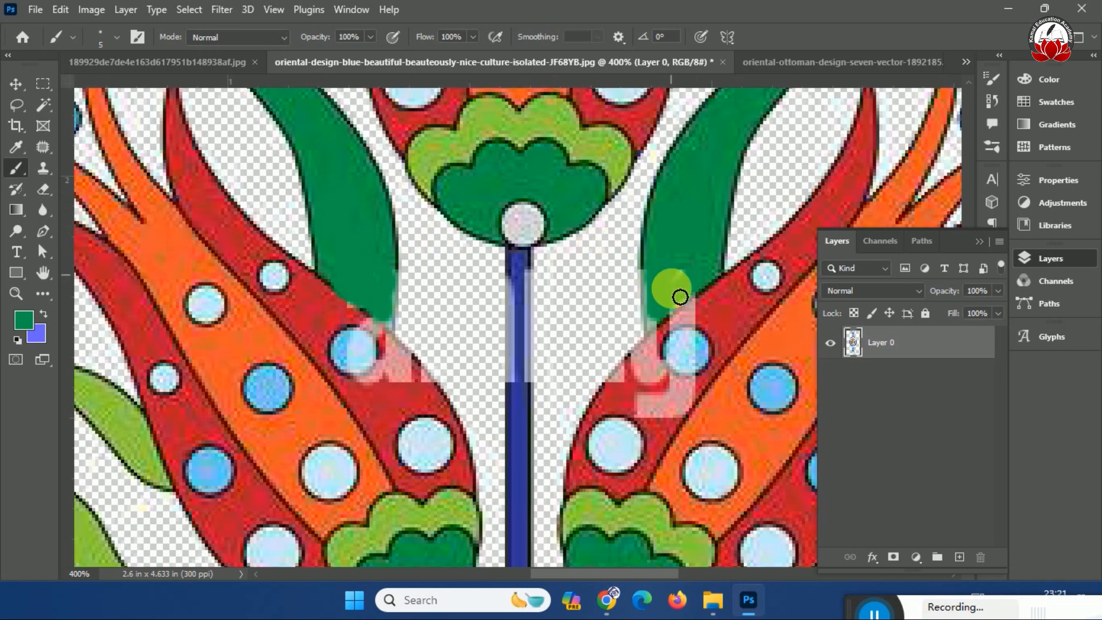
Sample the petal red and brush over the watermark letters on the red petals of the two lower tulips
click(23, 317)
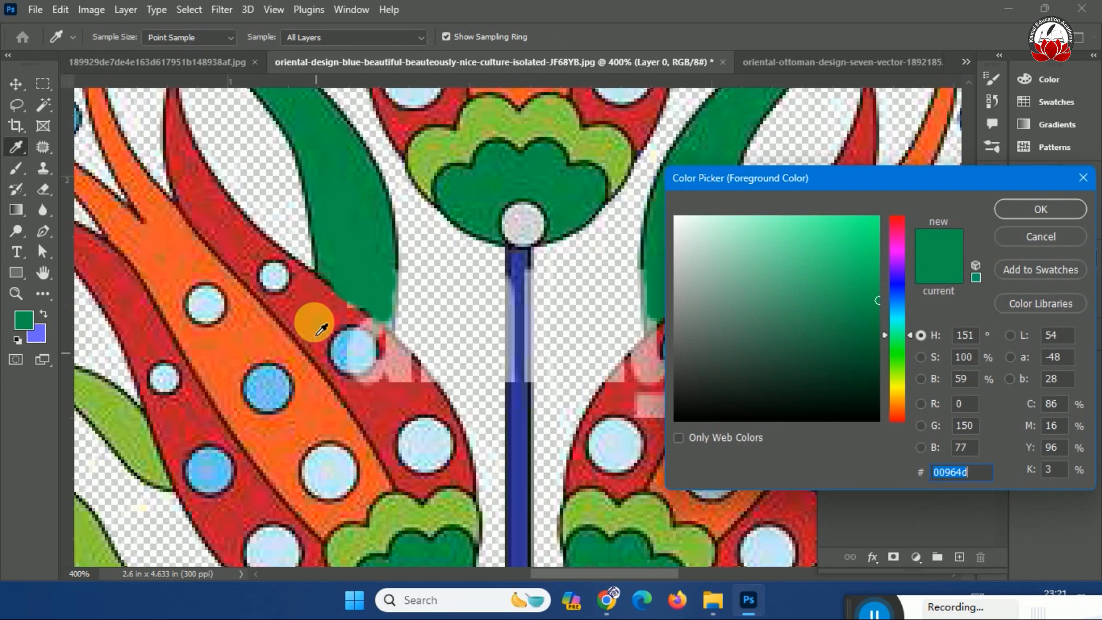
click(315, 316)
click(1031, 209)
mouse_move(374, 381)
mouse_down()
mouse_move(387, 370)
mouse_move(419, 386)
mouse_move(385, 355)
mouse_move(355, 384)
mouse_move(408, 380)
mouse_up()
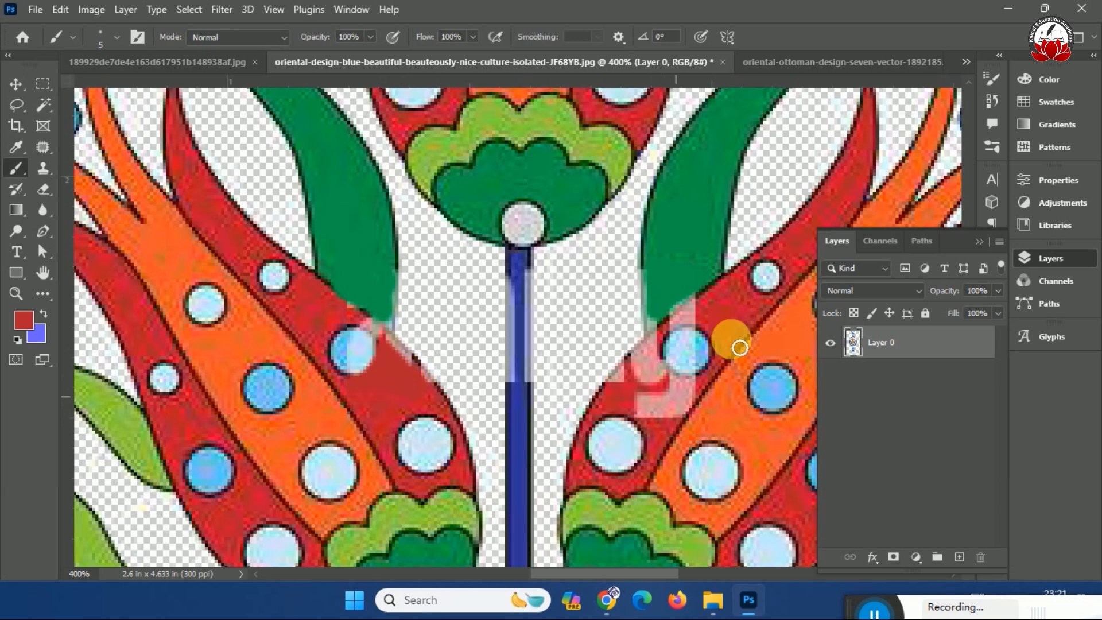
mouse_move(735, 317)
mouse_down()
mouse_move(712, 318)
mouse_move(675, 327)
mouse_up()
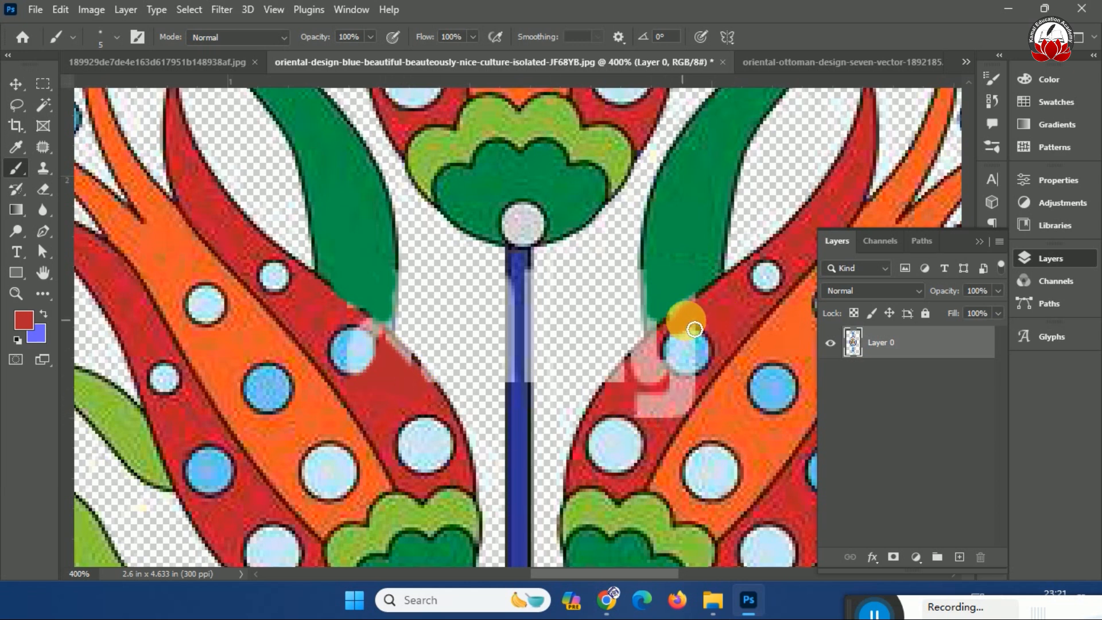
mouse_move(701, 396)
mouse_down()
mouse_move(667, 393)
mouse_move(663, 347)
mouse_move(619, 385)
mouse_move(618, 395)
mouse_move(639, 378)
mouse_move(648, 395)
mouse_move(651, 377)
mouse_move(681, 411)
mouse_up()
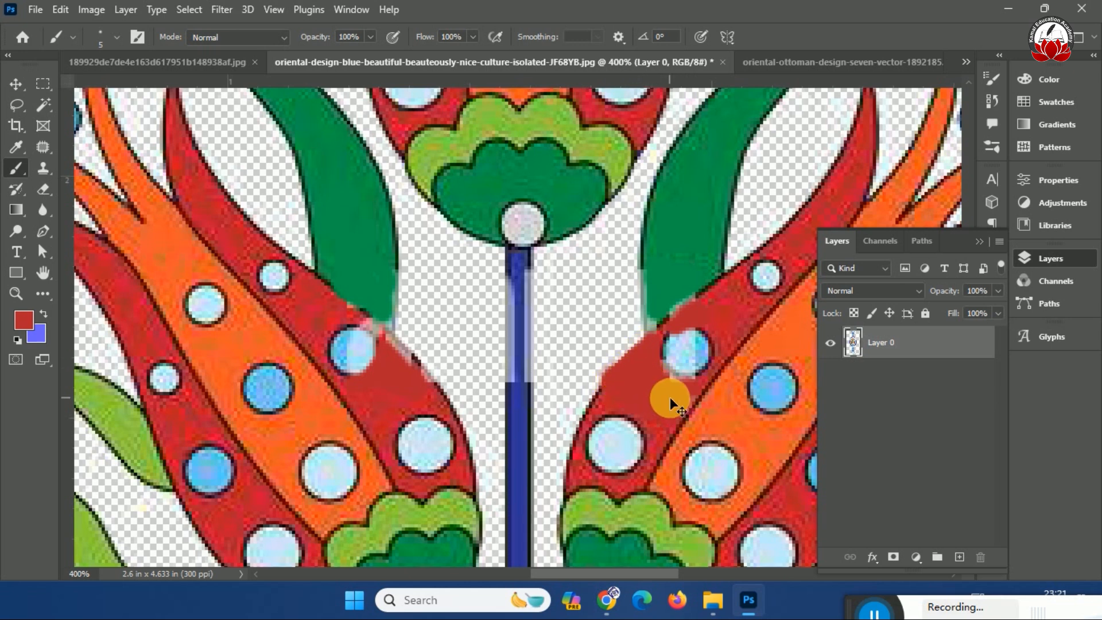
key(ctrl+0)
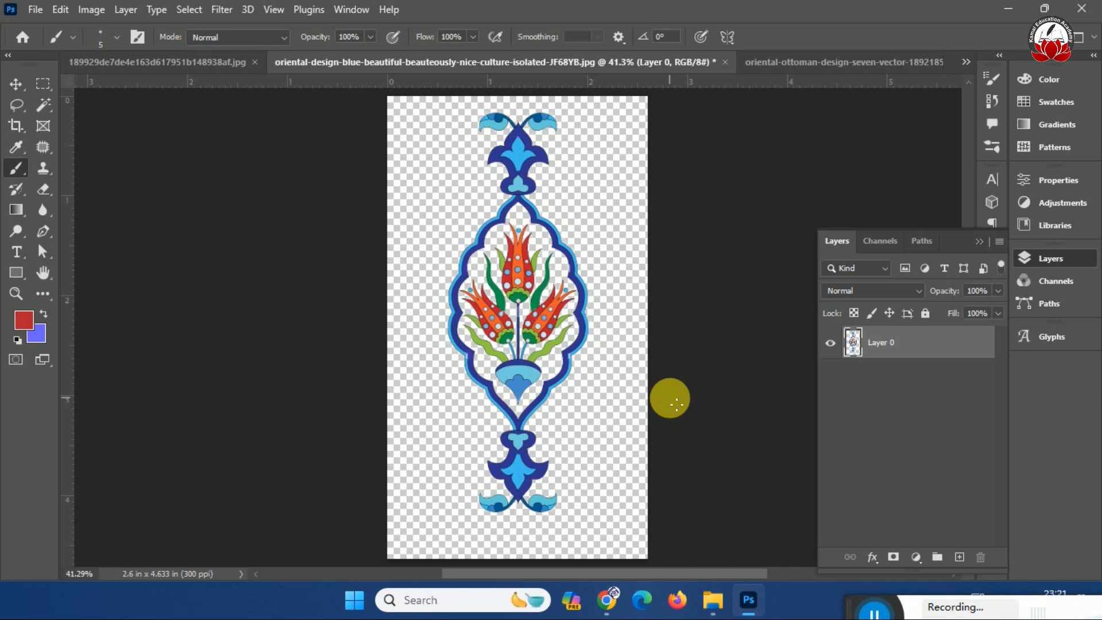
Switch to the black-and-white wave image and unlock its background layer
click(181, 60)
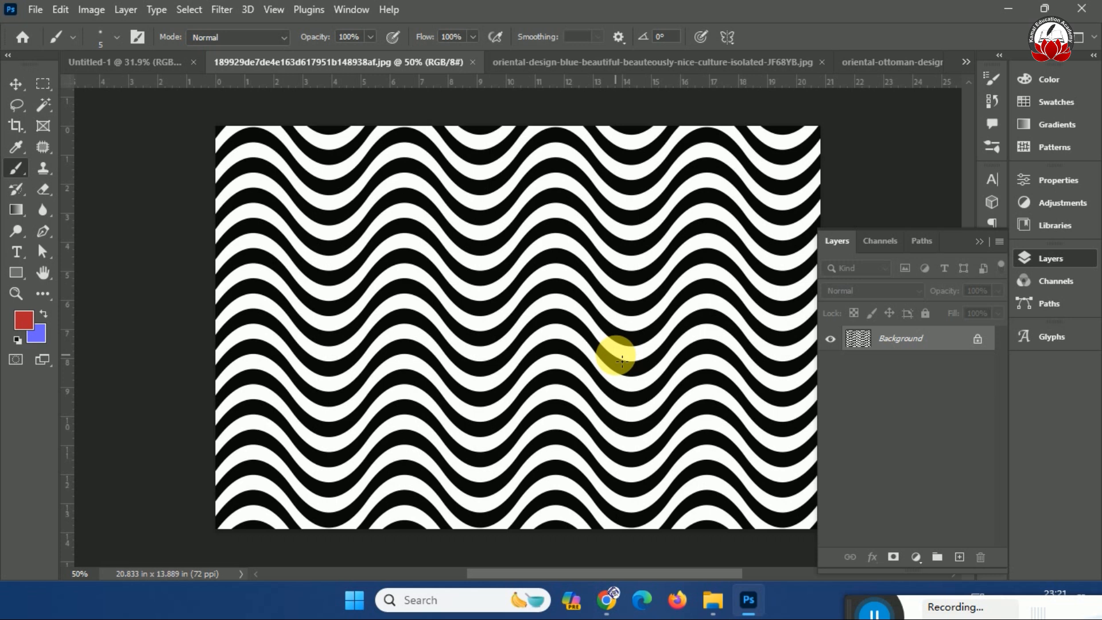
click(978, 339)
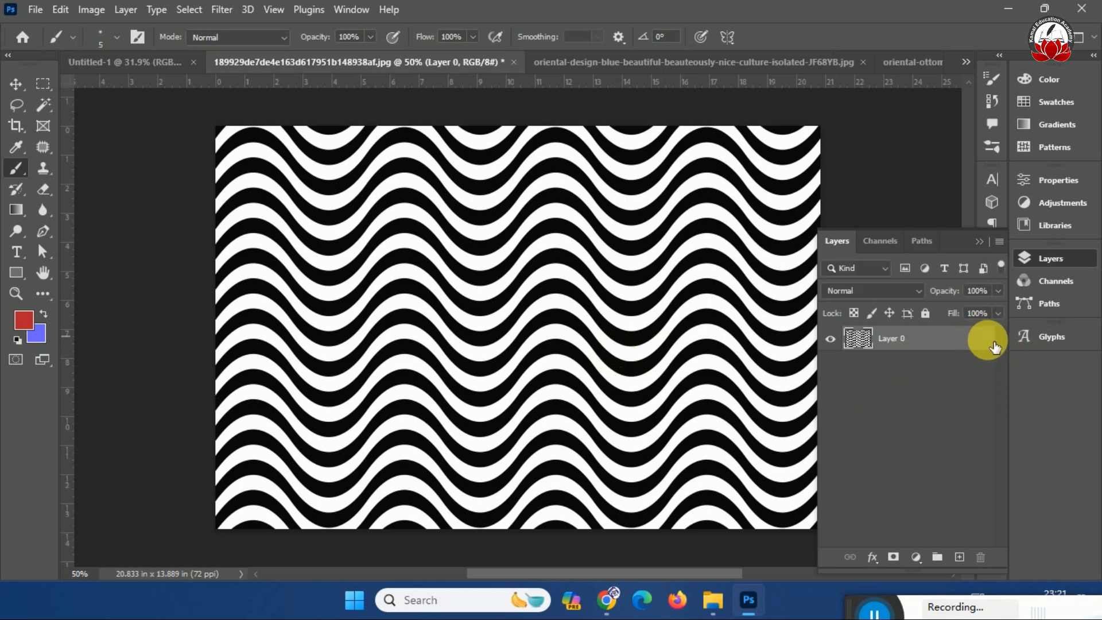
Check how the wave image repeats across its edges with Pattern Preview
click(281, 10)
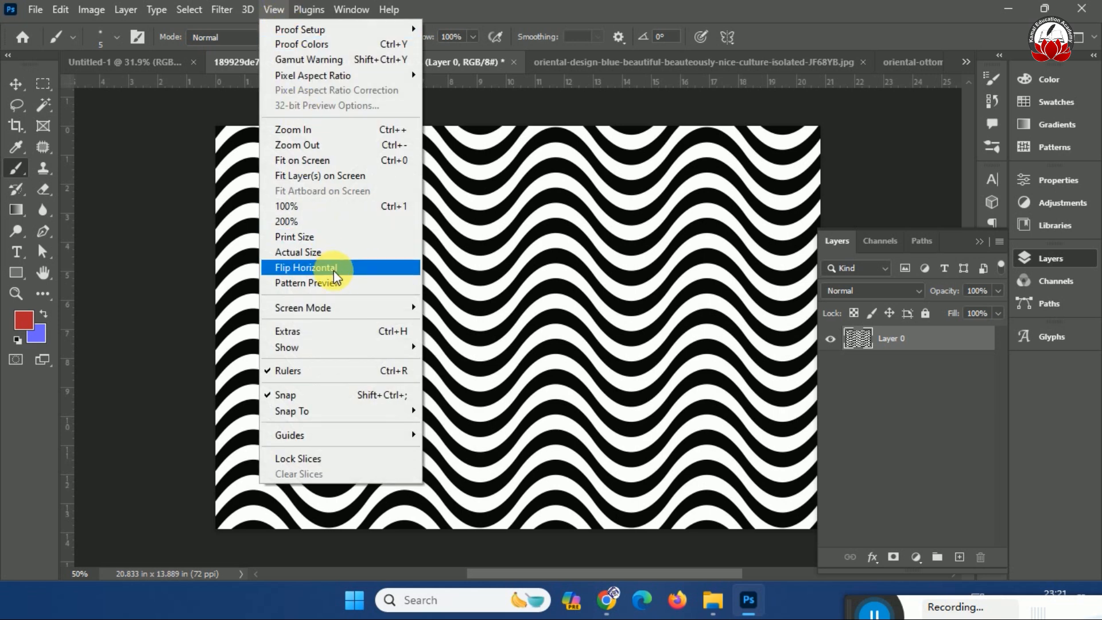
click(335, 283)
click(488, 244)
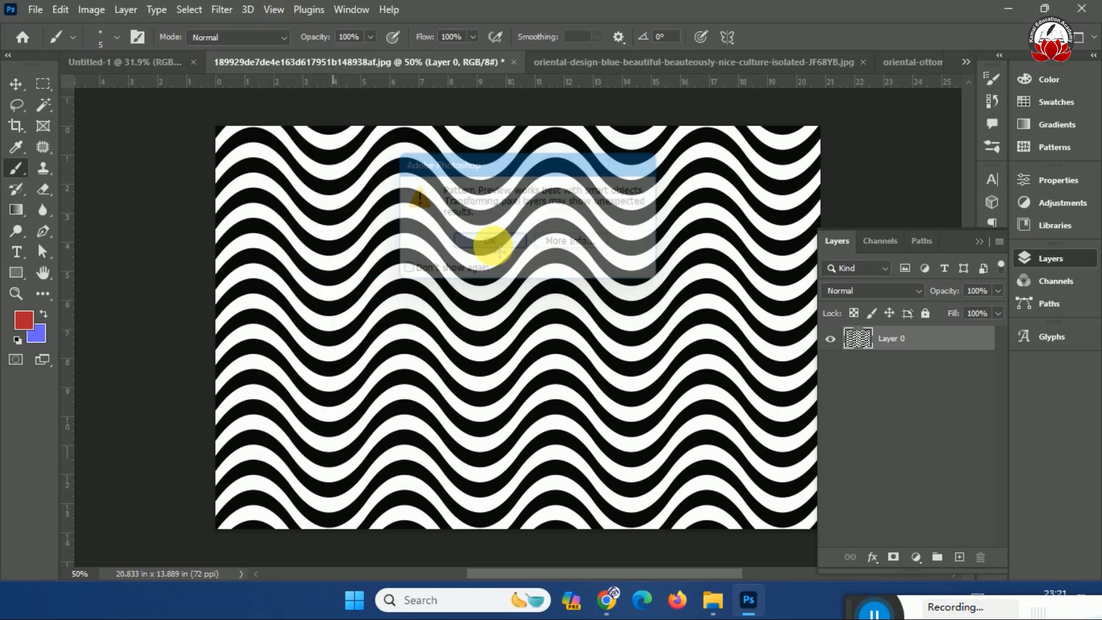
key(ctrl+minus)
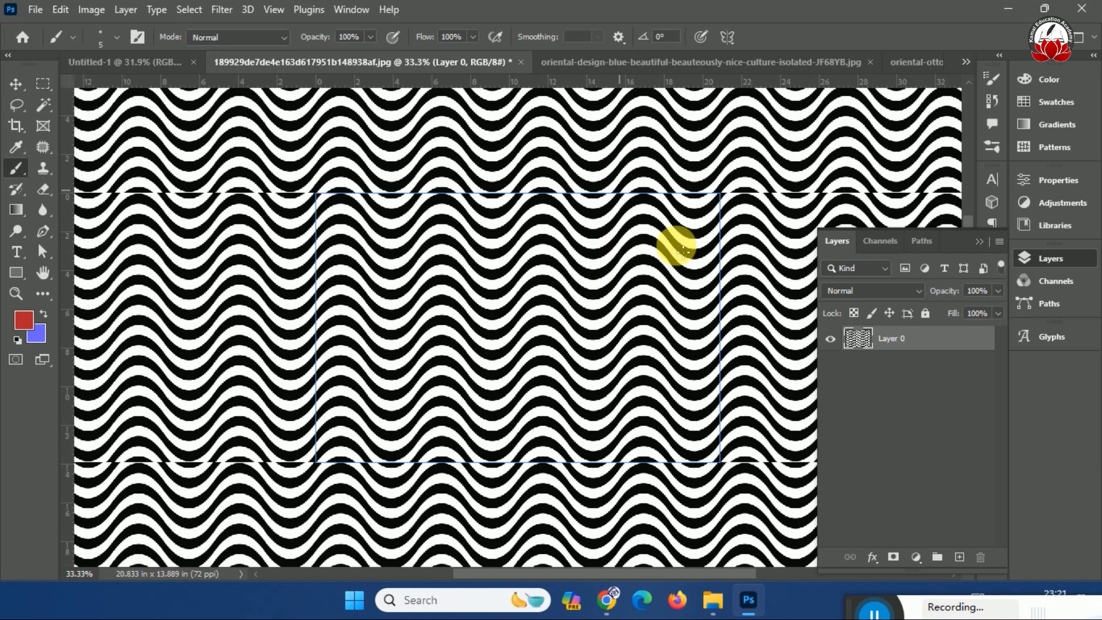
key(ctrl+minus)
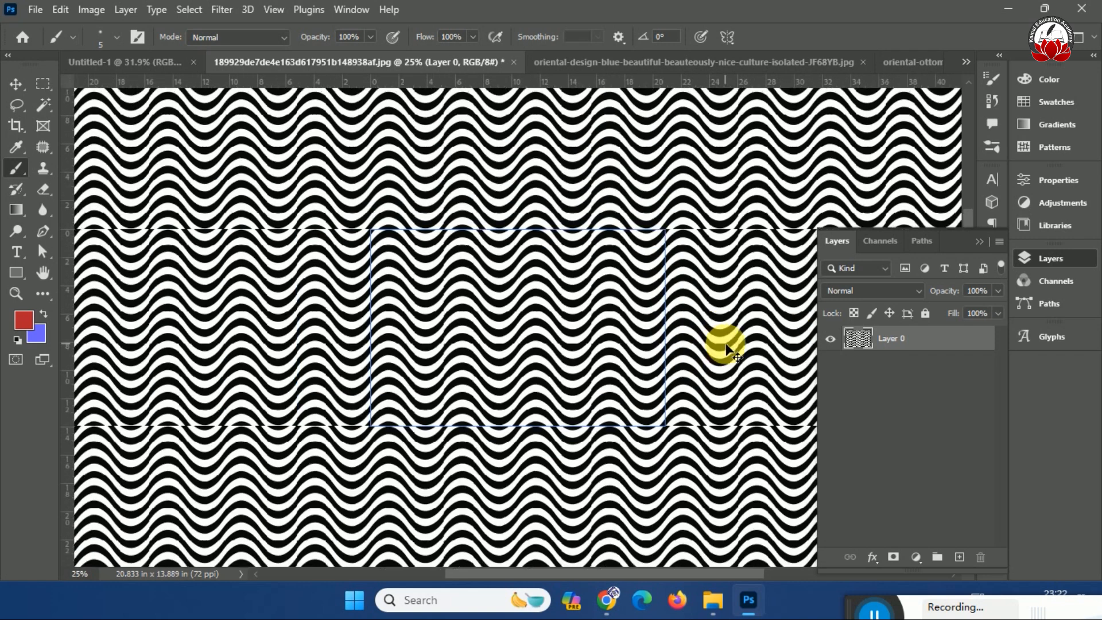
key(ctrl+plus)
key(ctrl+plus)
key(ctrl+plus)
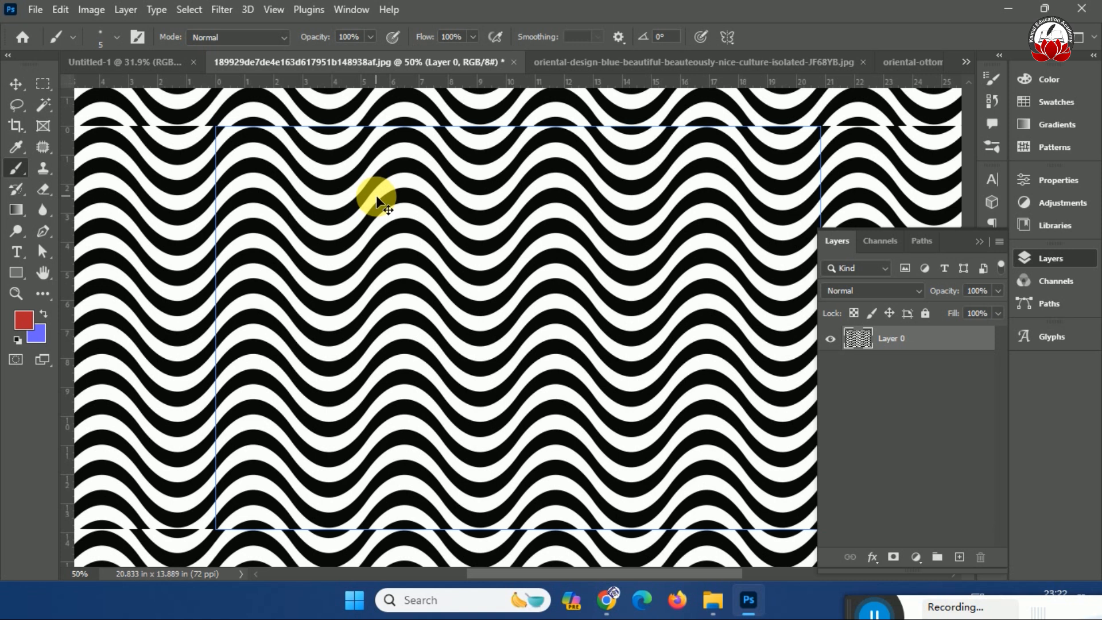
drag(376, 195, 377, 195)
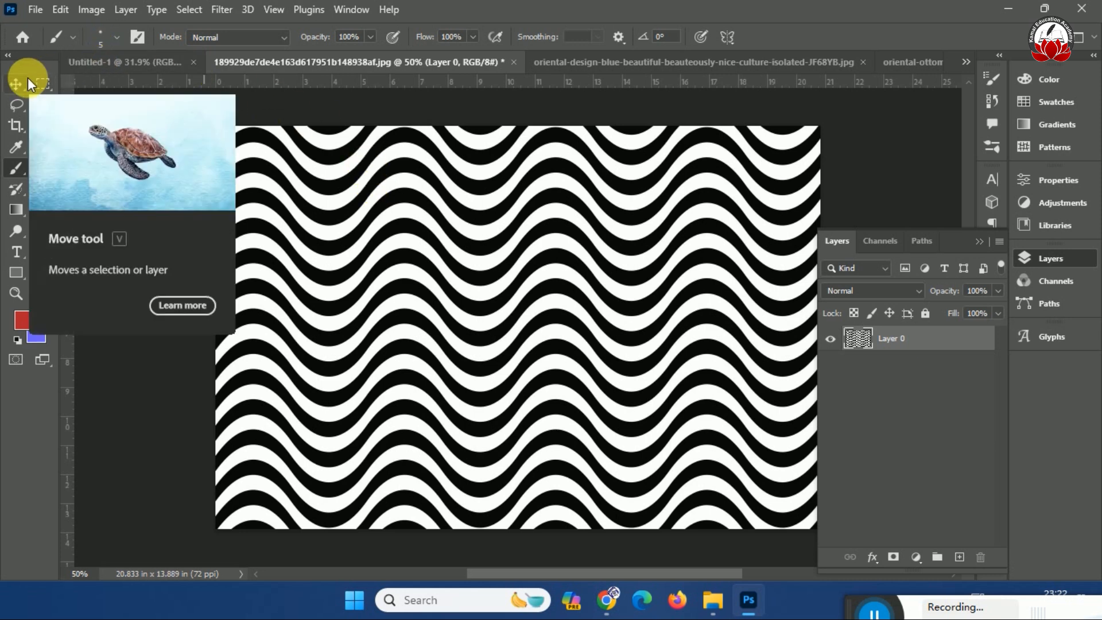
Check how the wave image's edges join with the Offset filter's wrap-around preview, cancel it, and inspect the image's upper edge
click(222, 10)
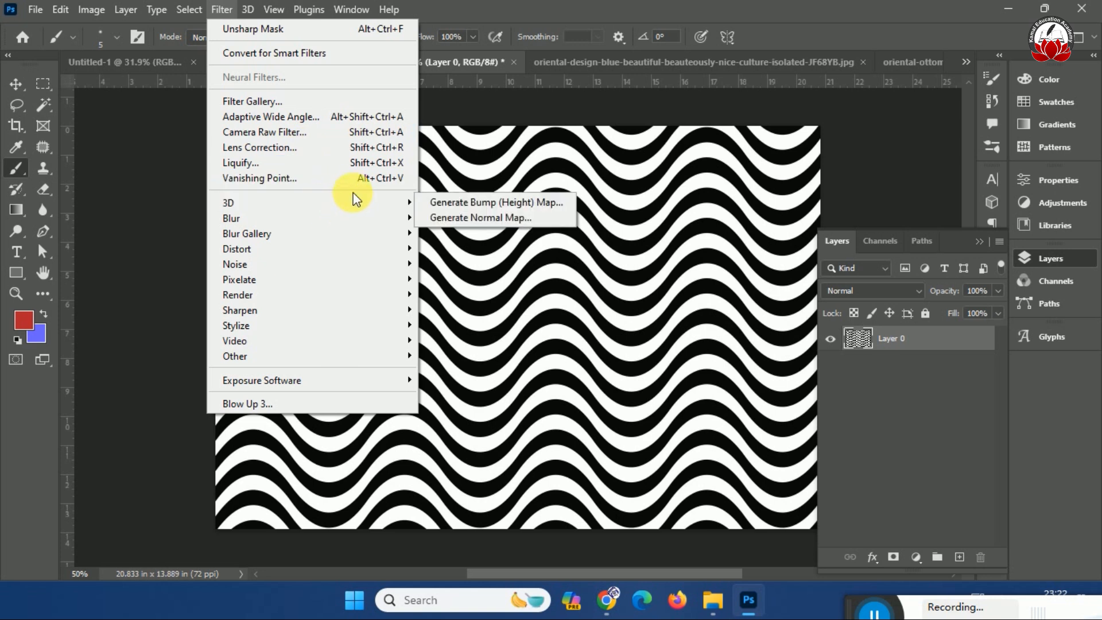
click(465, 434)
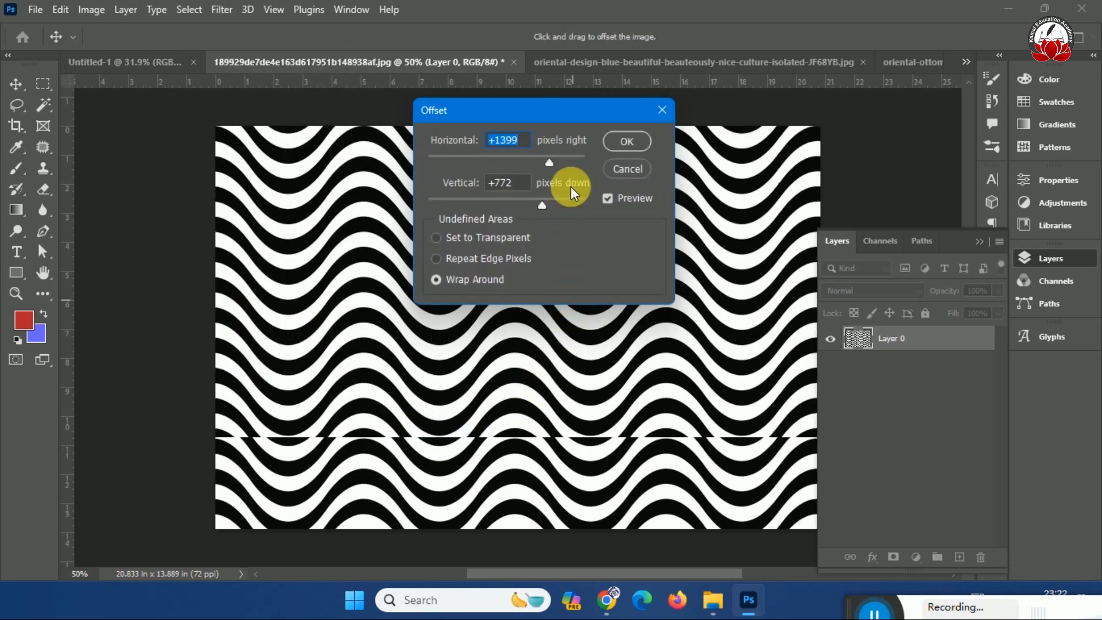
drag(580, 111, 844, 101)
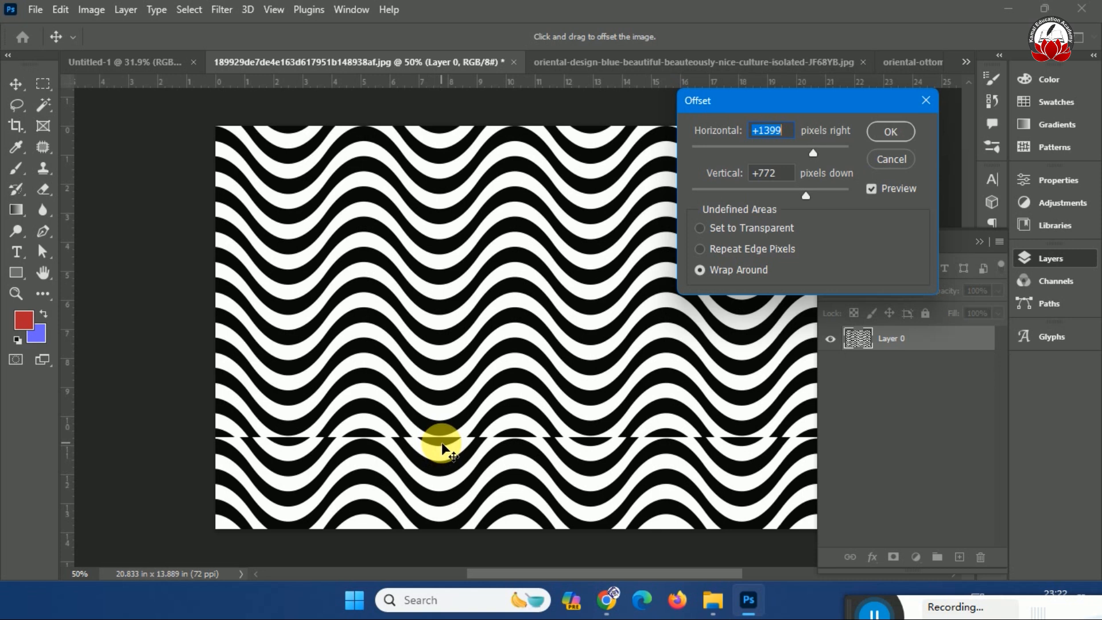
click(910, 154)
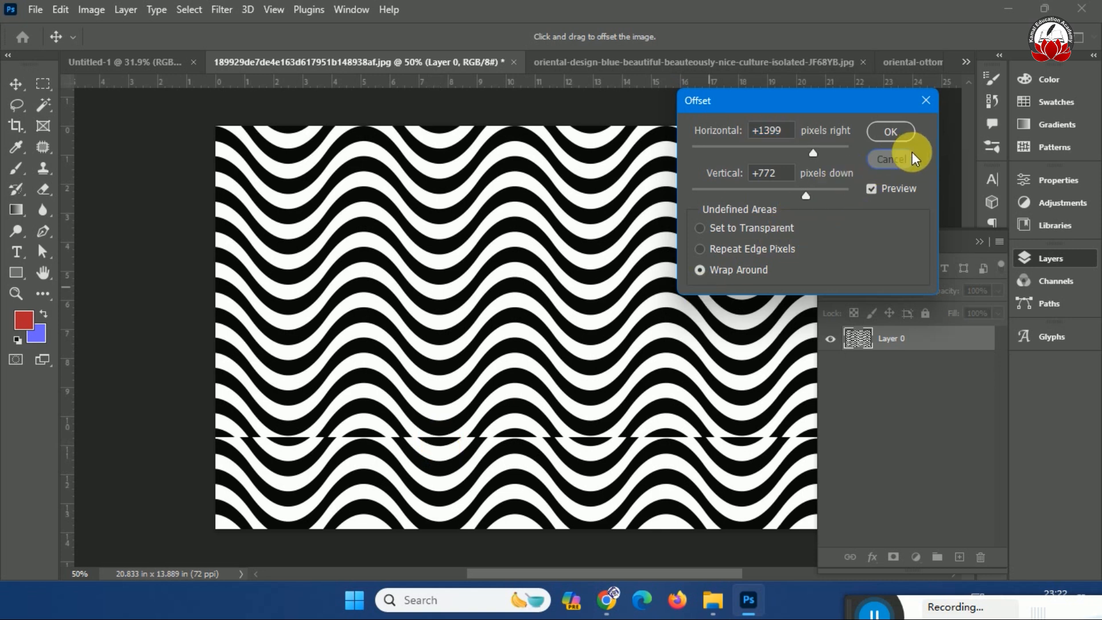
key(ctrl+plus)
scroll(698, 259, up, 2)
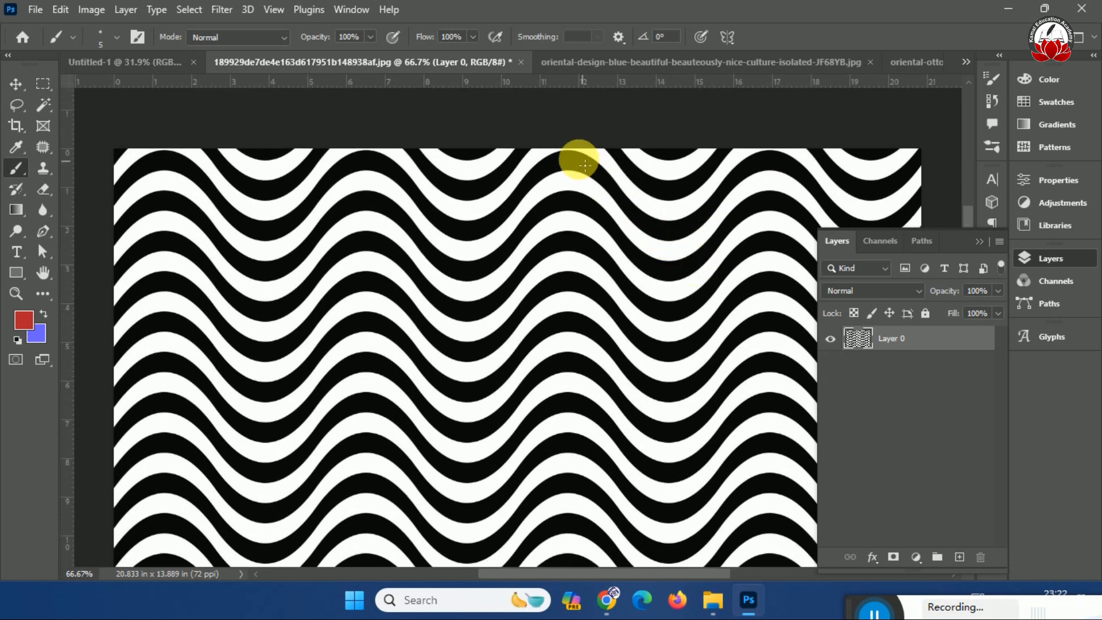
Place horizontal guides at about 1 and 8.36 in and vertical guides at about 6.4 and 16.93 in, framing one repeat of the waves
drag(525, 80, 518, 198)
scroll(552, 216, down, 2)
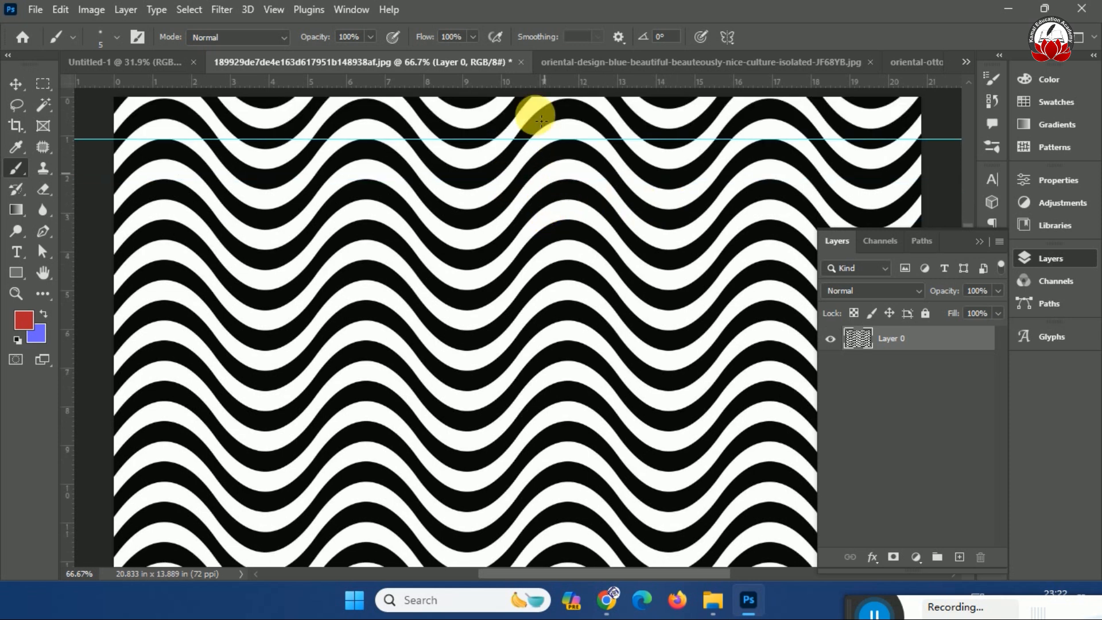
drag(529, 81, 478, 428)
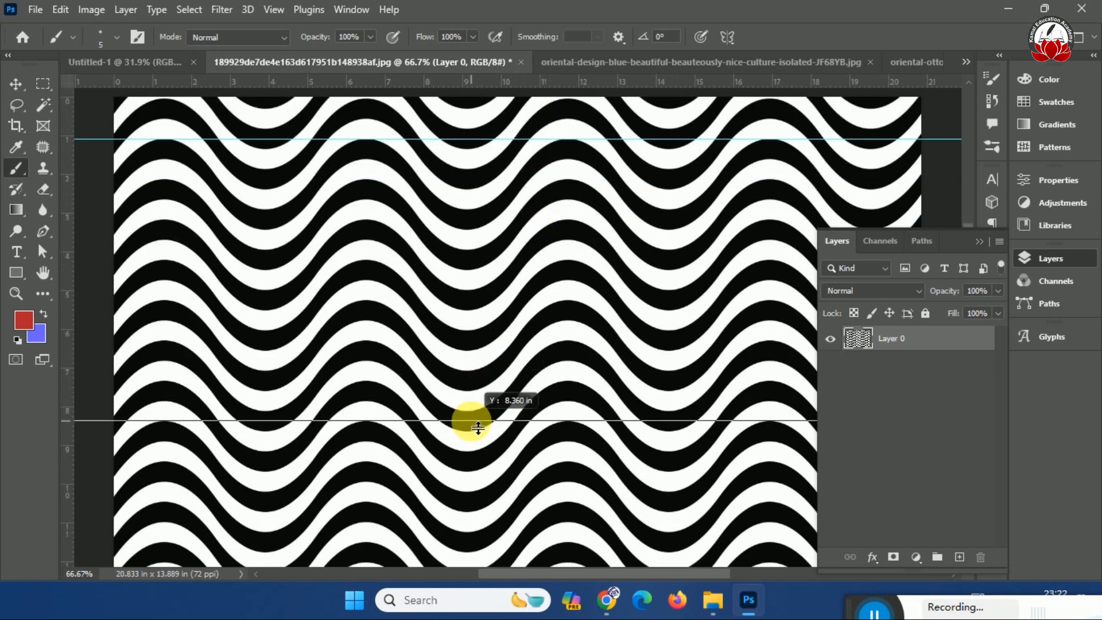
drag(478, 427, 478, 428)
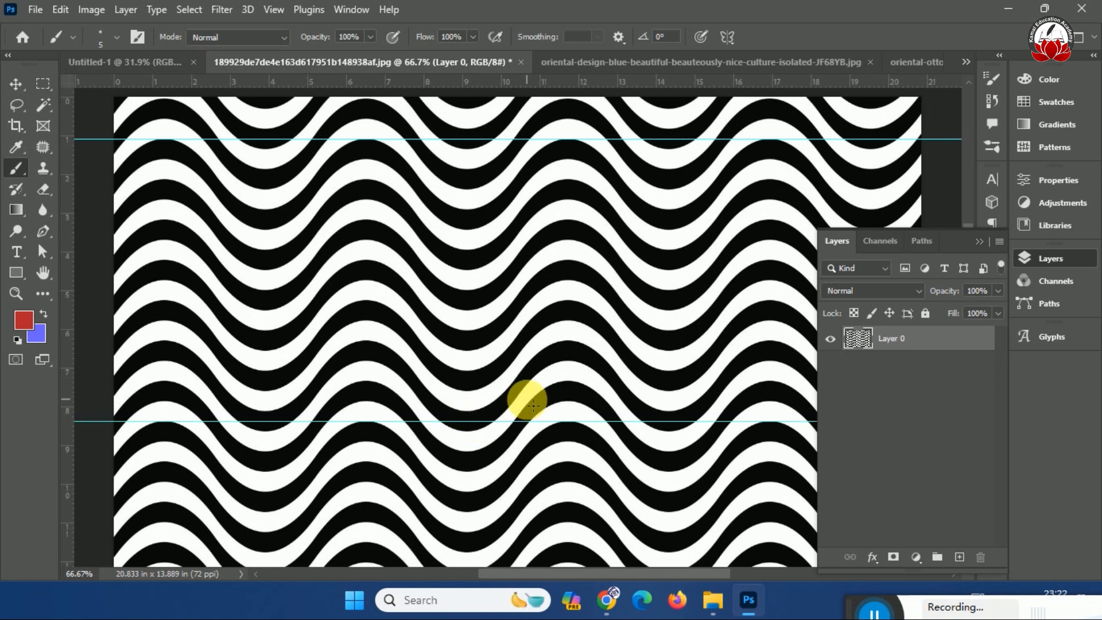
drag(67, 338, 365, 283)
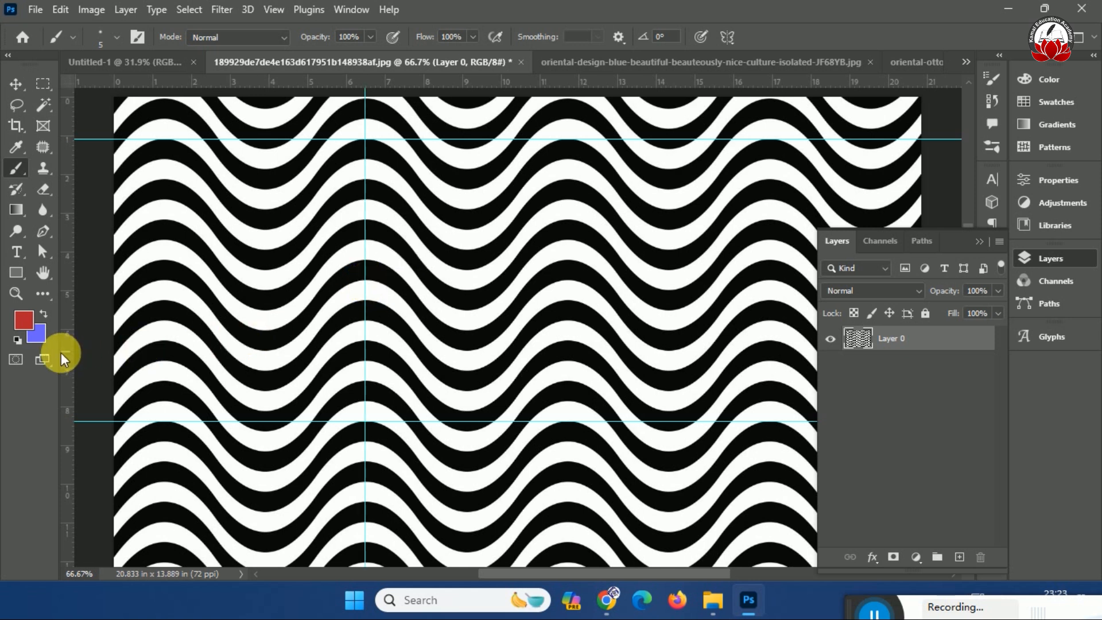
drag(66, 356, 778, 344)
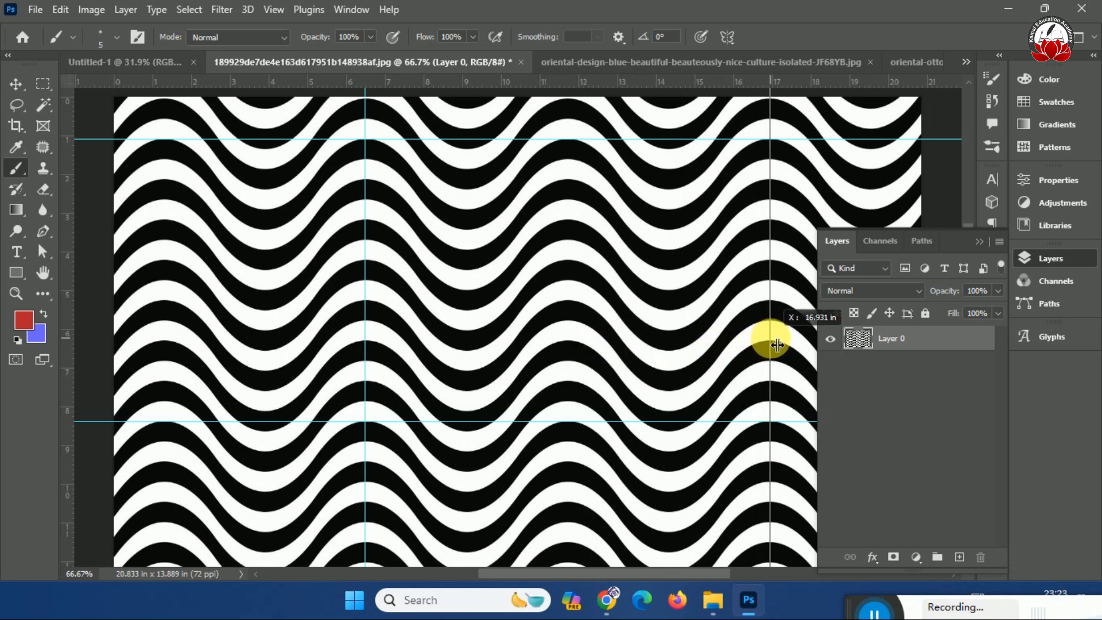
drag(777, 344, 773, 344)
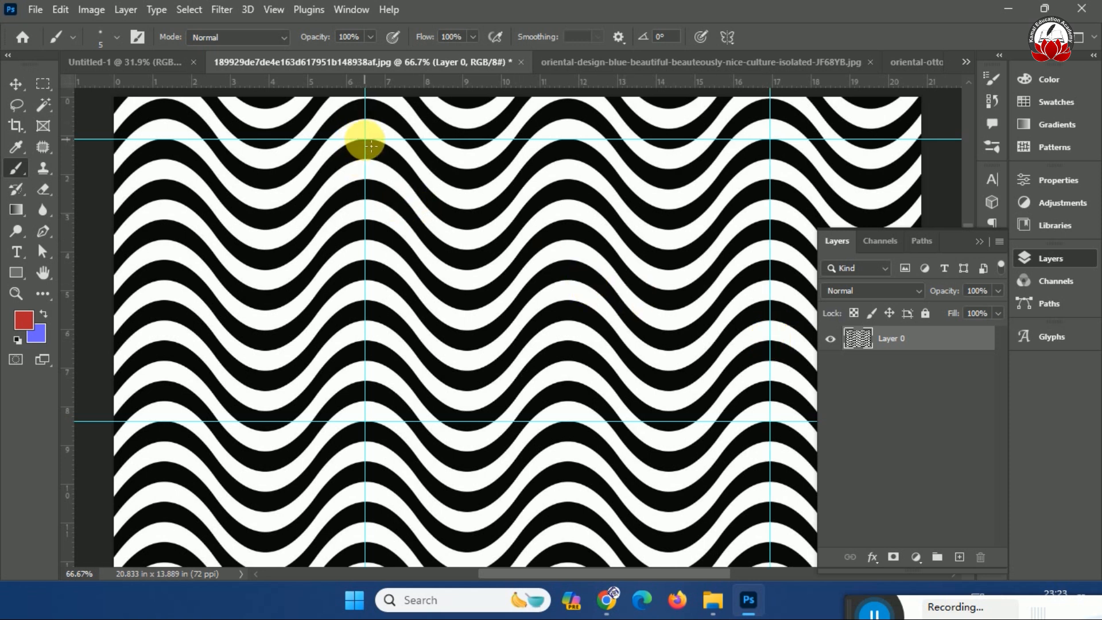
Crop the wave image to the rectangle enclosed by the four guides
click(16, 125)
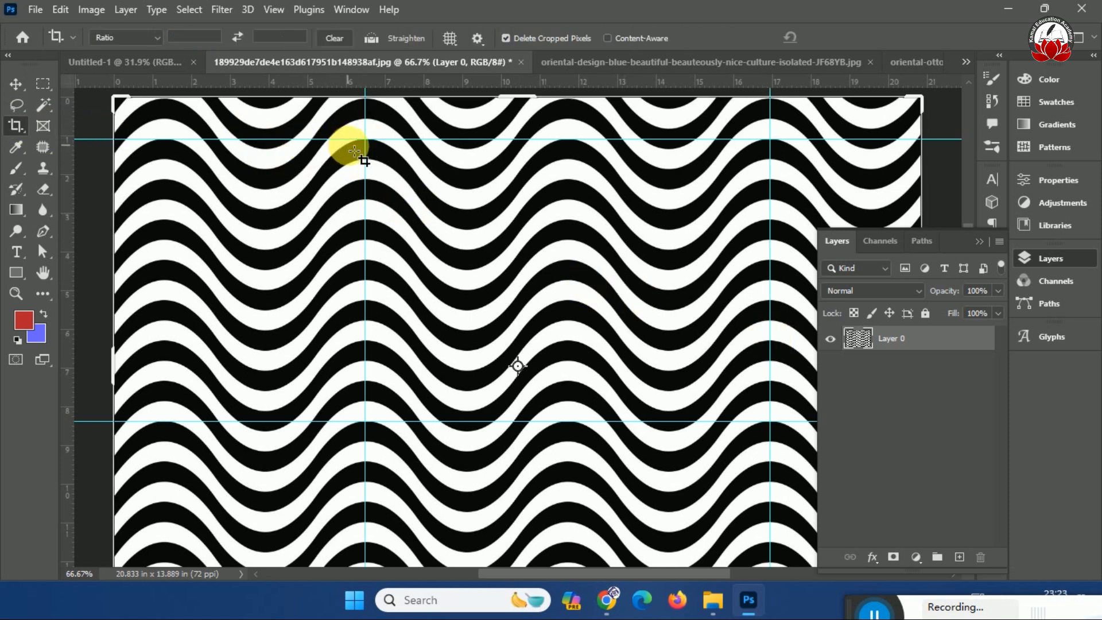
drag(367, 144, 776, 422)
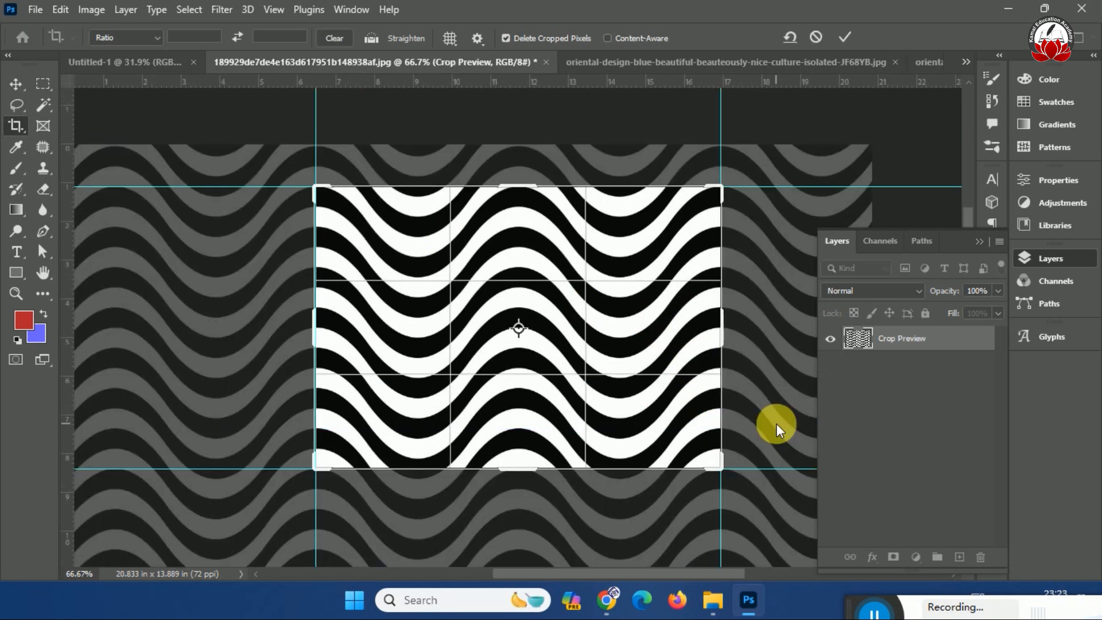
key(Return)
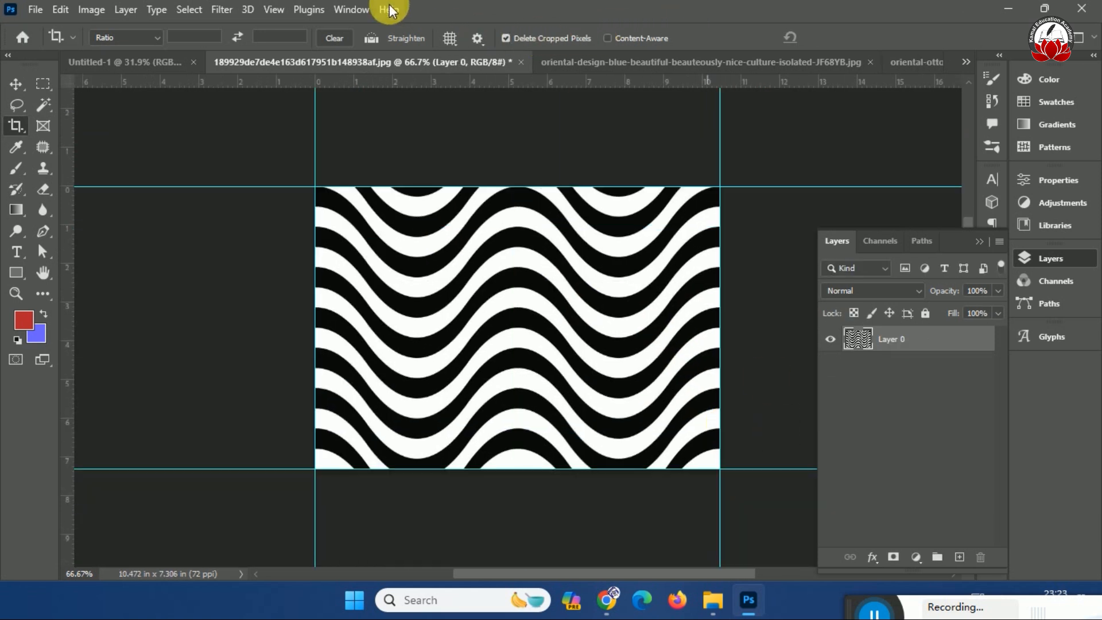
Check how the cropped wave tile repeats across its edges with Pattern Preview at several zoom levels, and turn the preview off
click(274, 9)
click(342, 283)
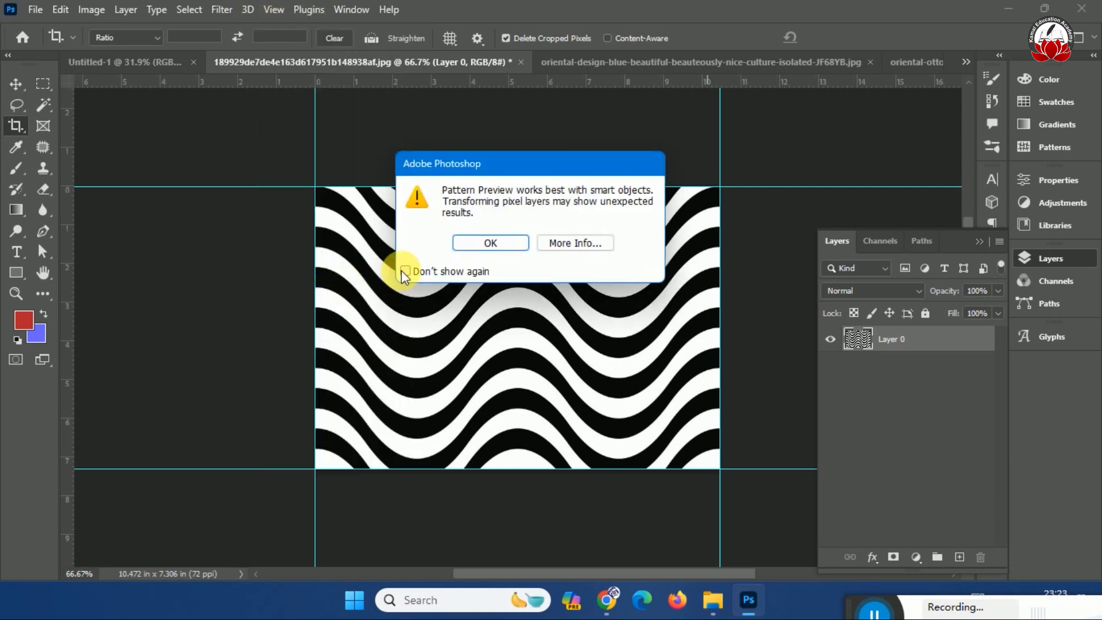
click(493, 310)
key(ctrl+minus)
key(ctrl+minus)
key(ctrl+minus)
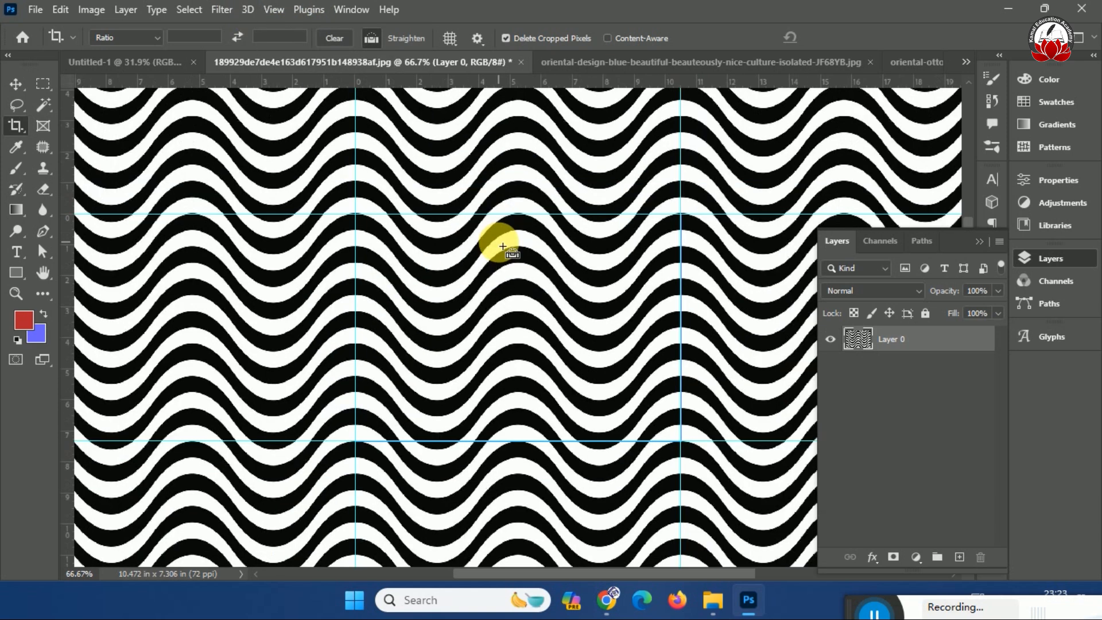
key(ctrl+plus)
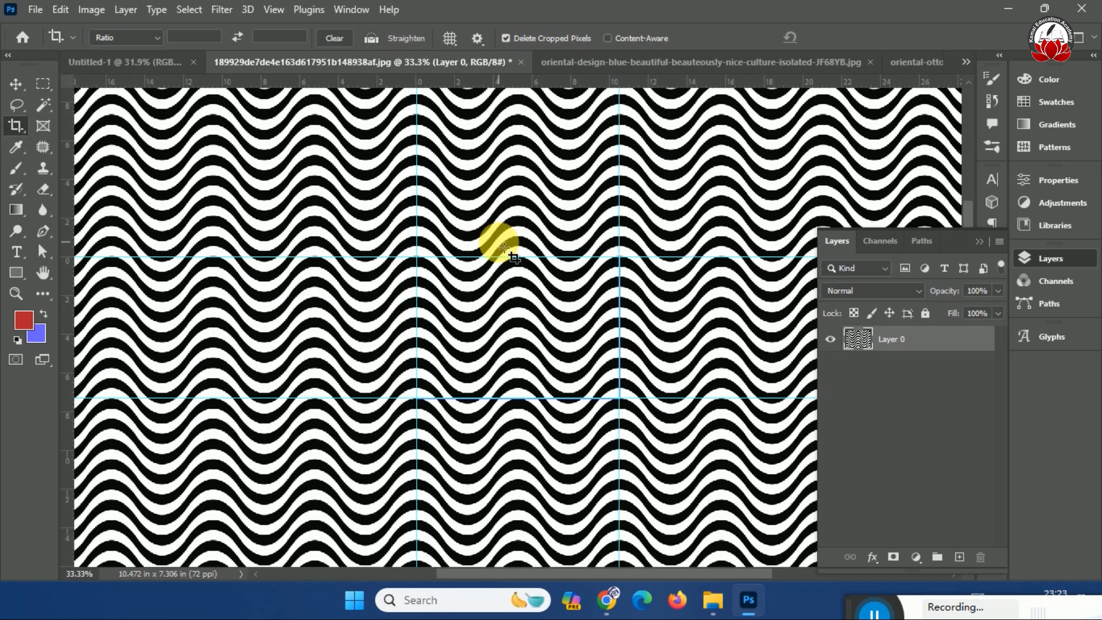
key(ctrl+0)
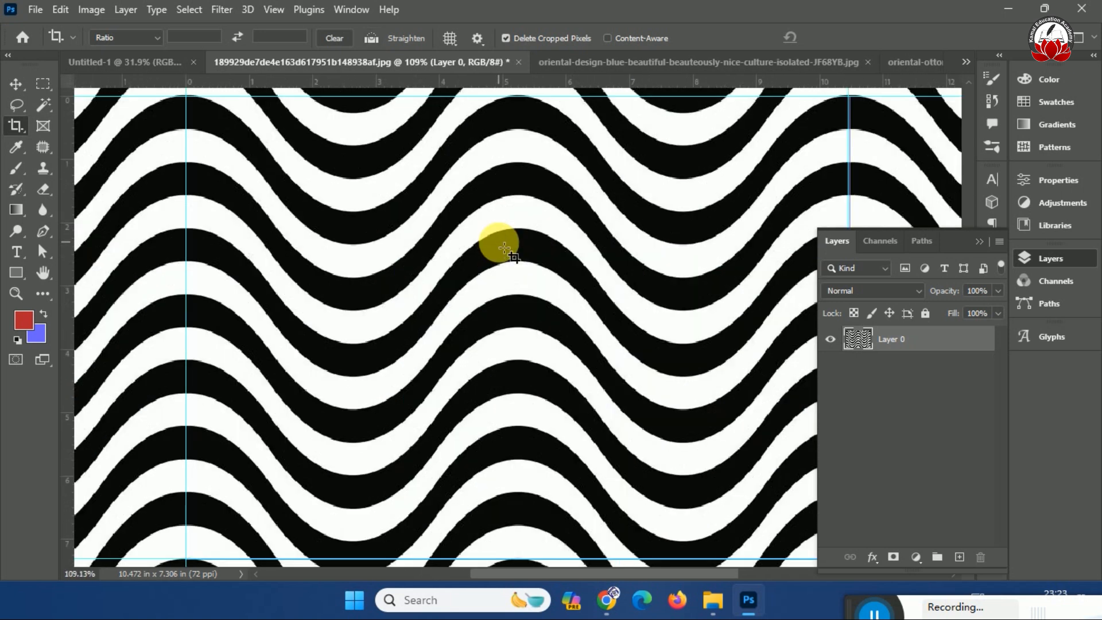
key(ctrl+1)
key(ctrl+0)
key(ctrl+minus)
key(ctrl+minus)
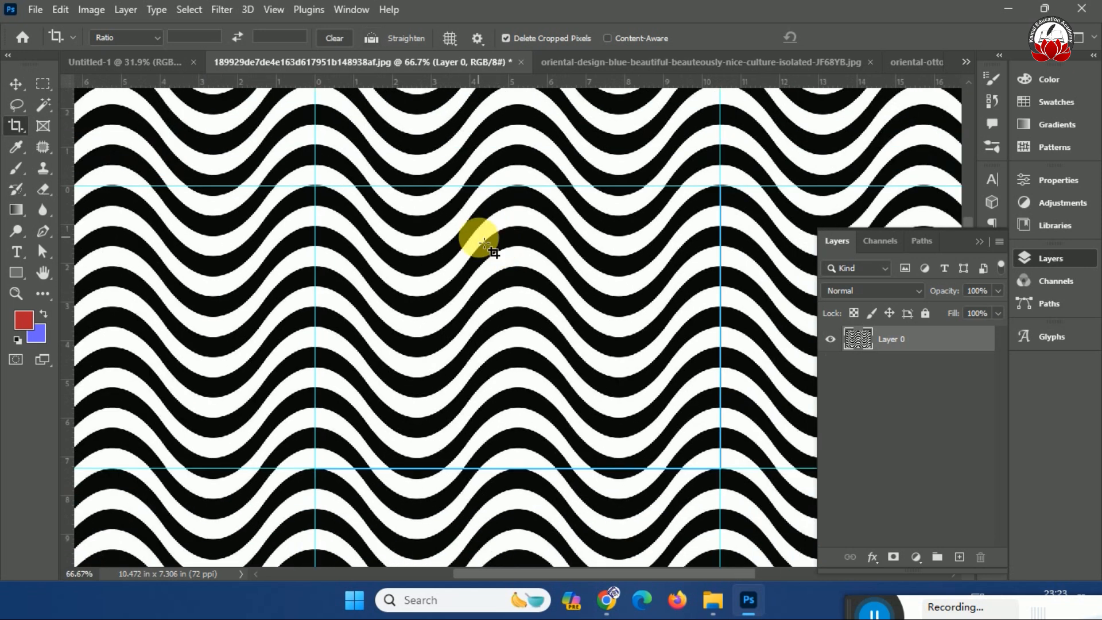
click(272, 9)
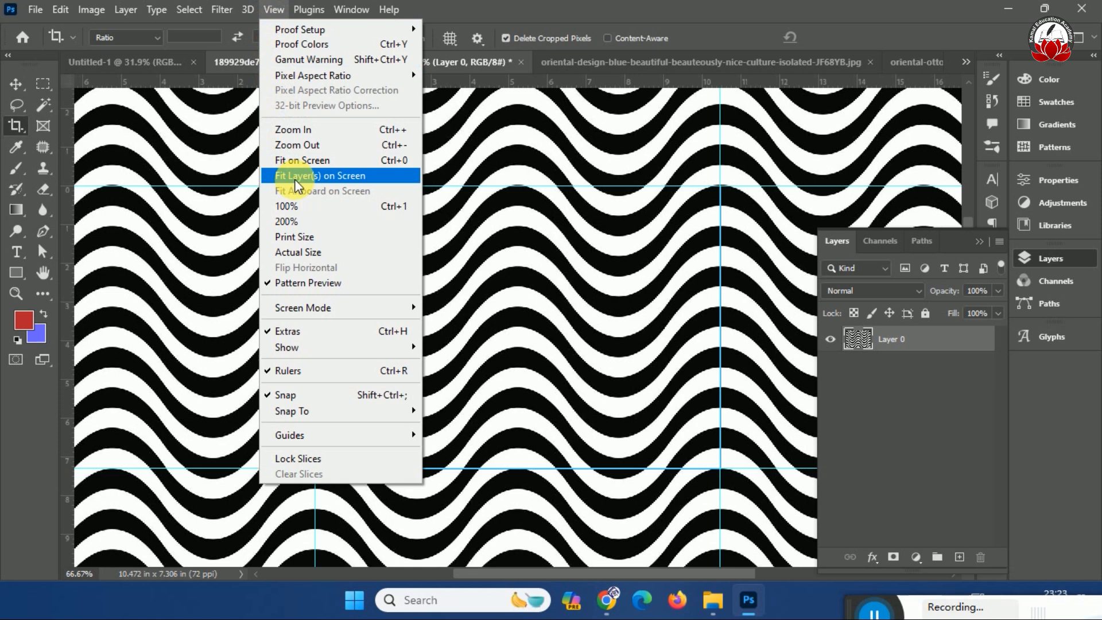
click(304, 283)
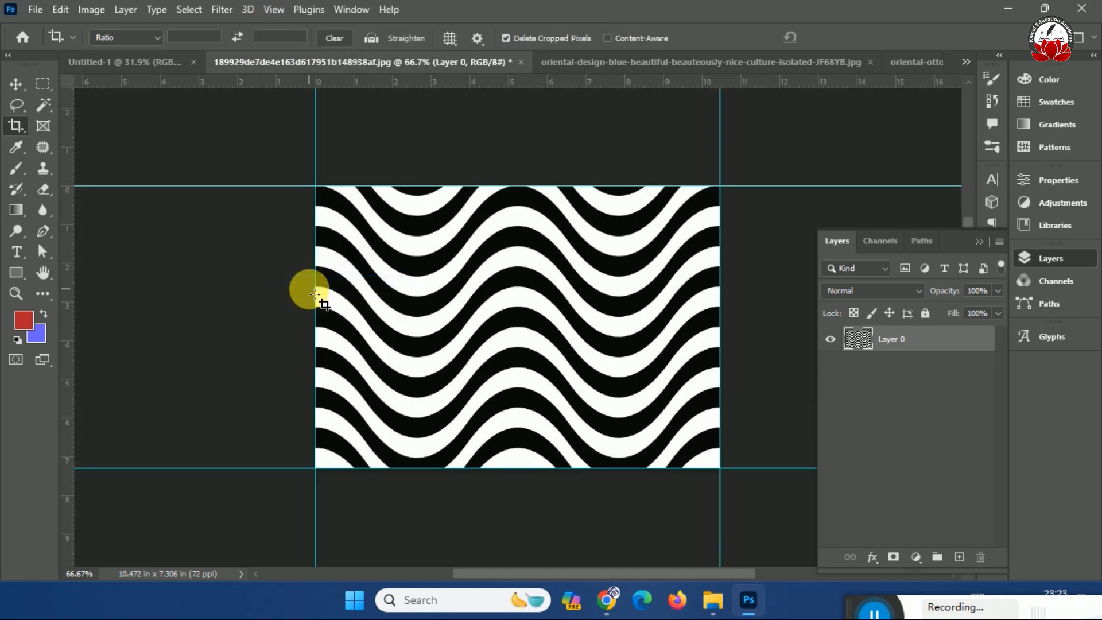
Define the cropped wave tile as a pattern, keeping the suggested name
click(57, 9)
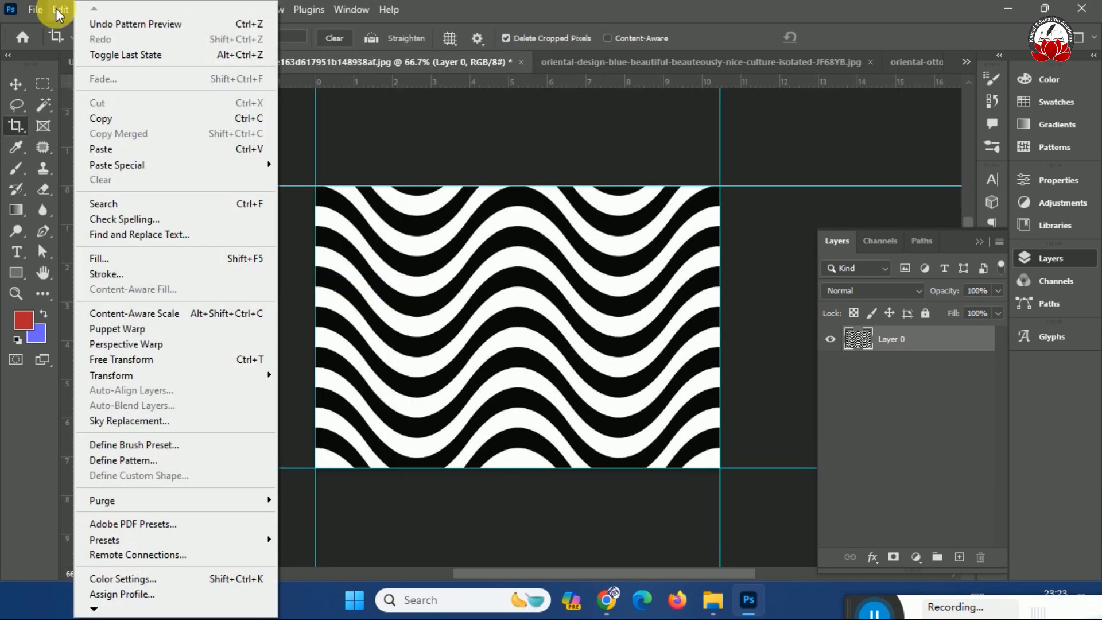
click(156, 460)
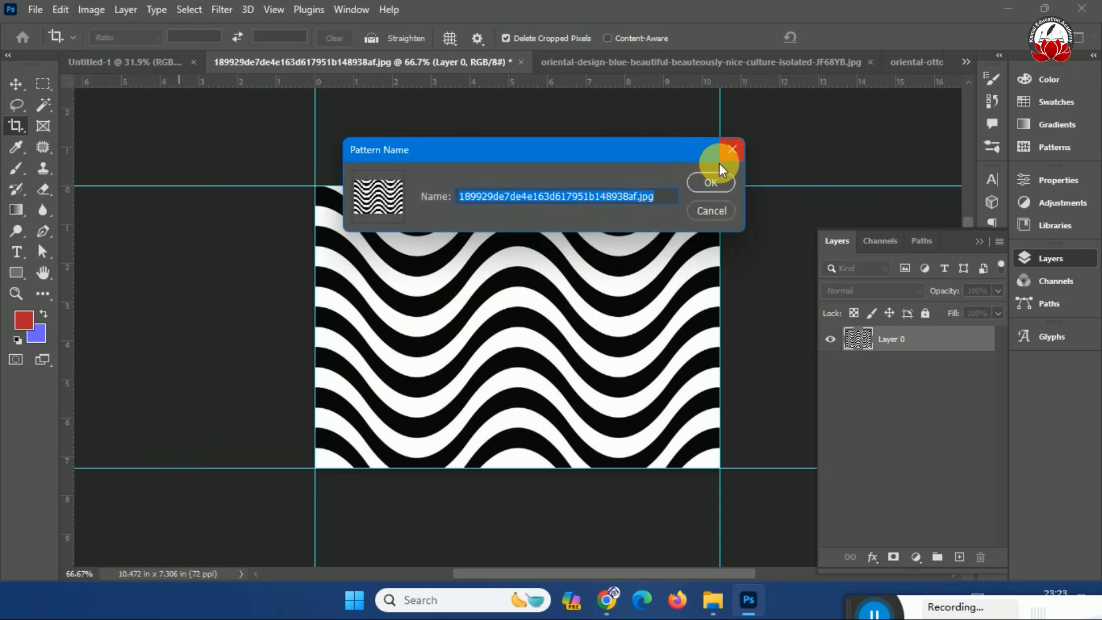
click(712, 182)
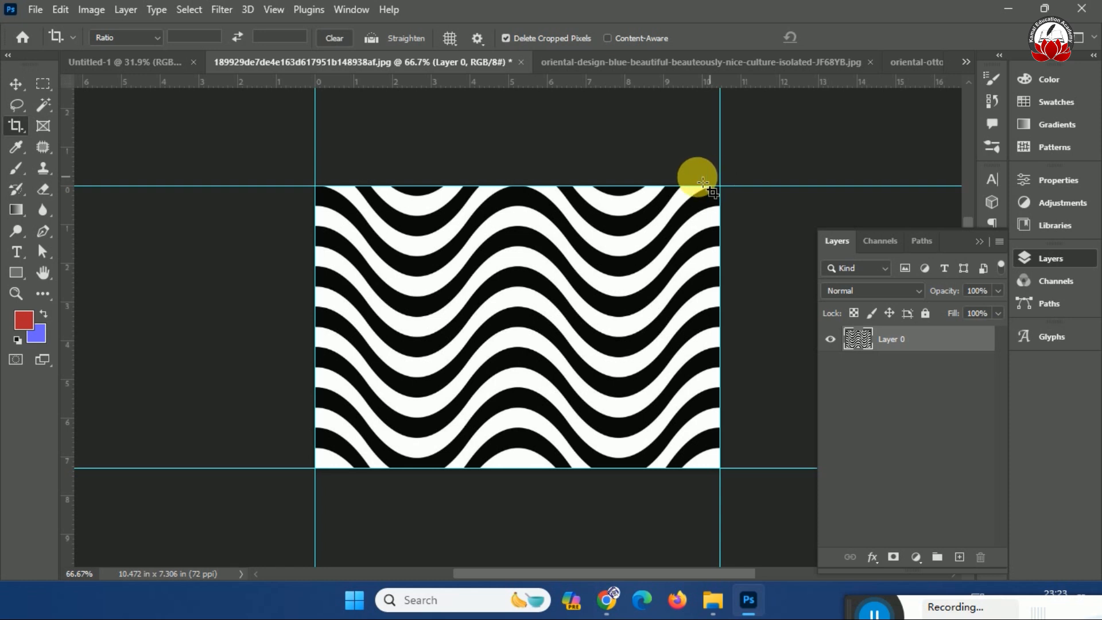
In the blank 6 x 12 in document, add a pattern fill layer with the wave pattern at 80% scale and unlock the background layer
click(122, 60)
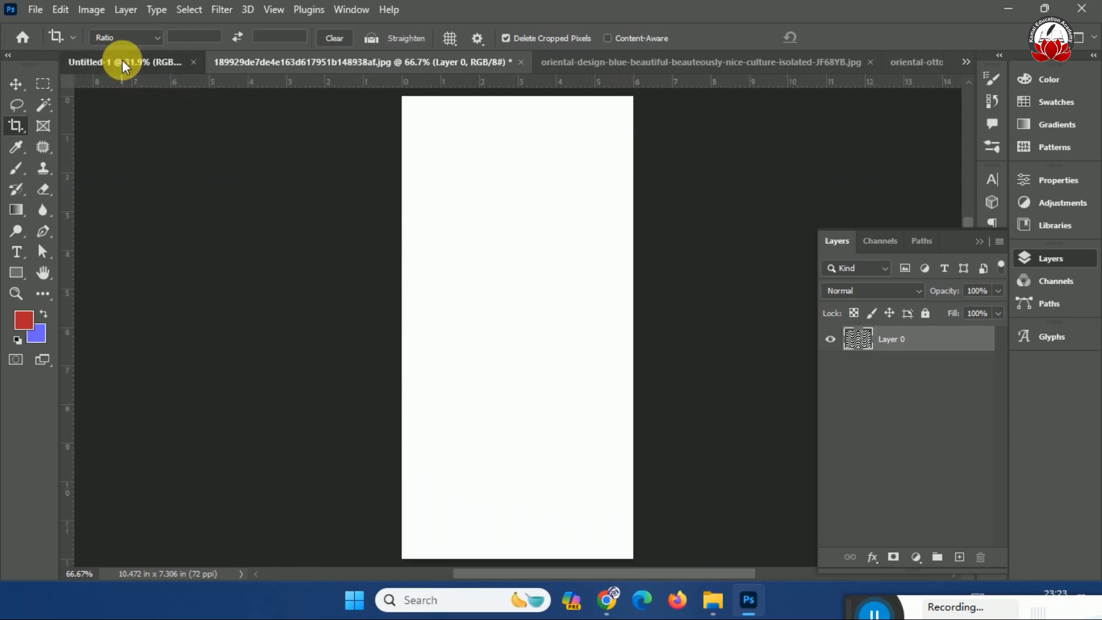
click(16, 84)
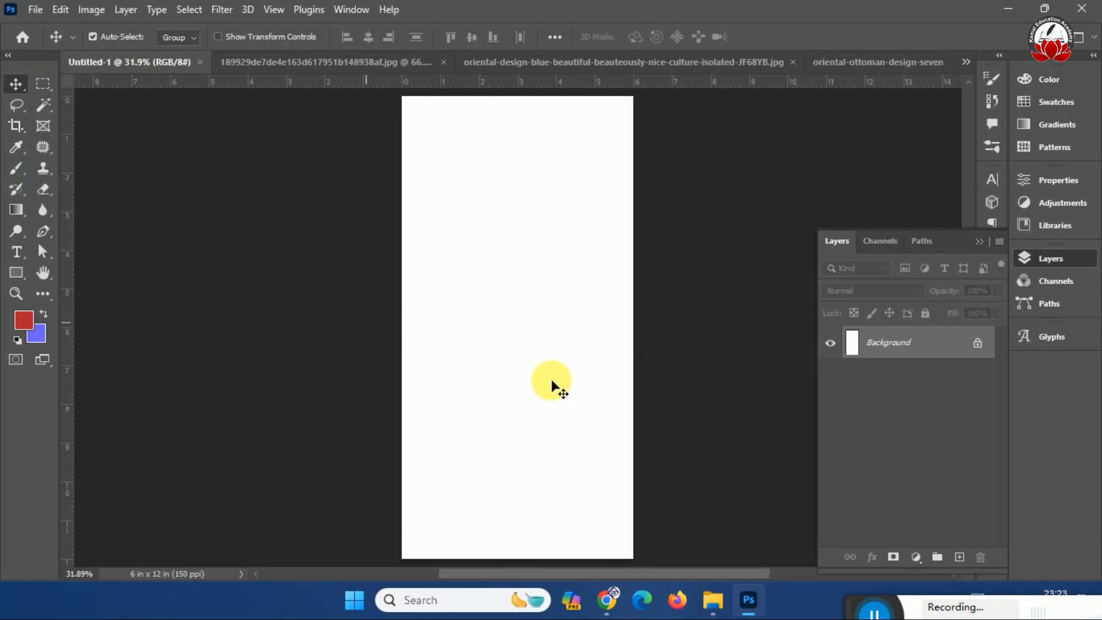
click(960, 558)
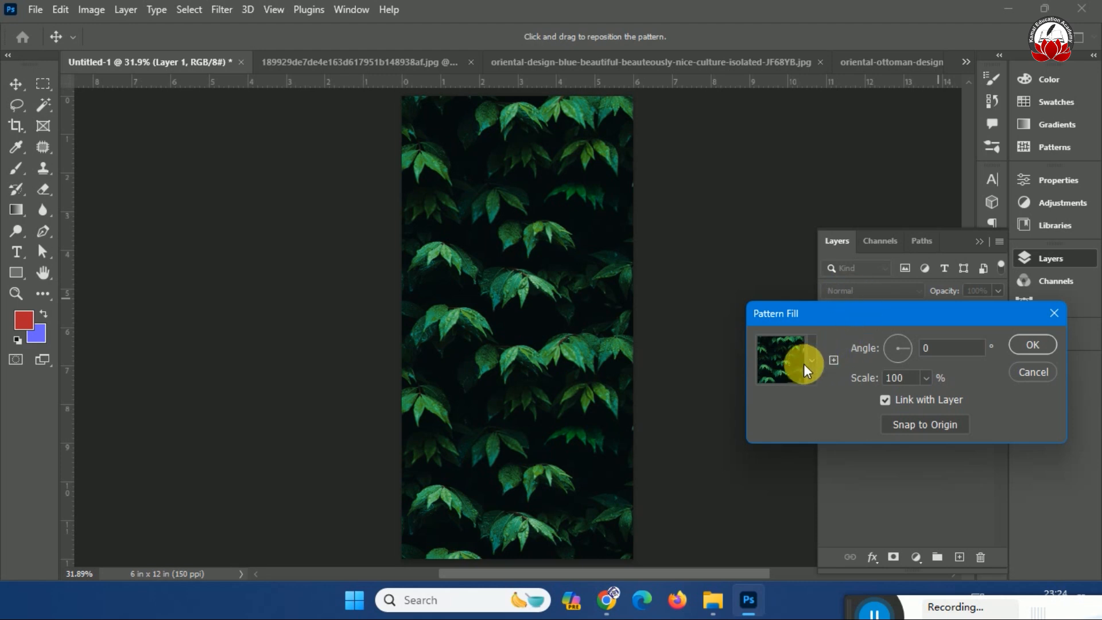
click(812, 364)
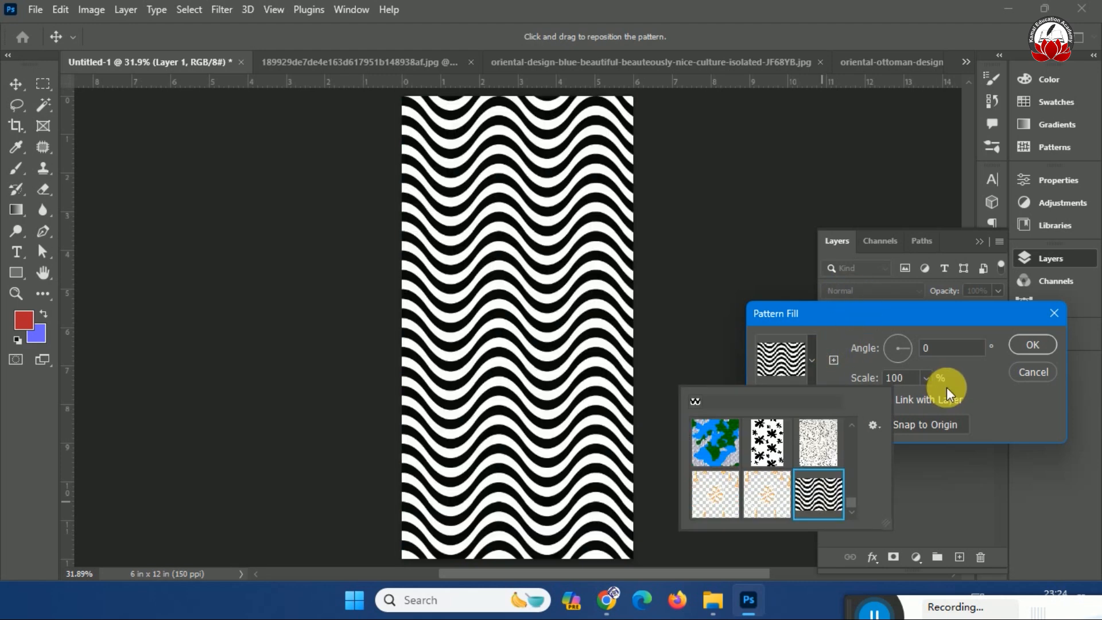
click(956, 390)
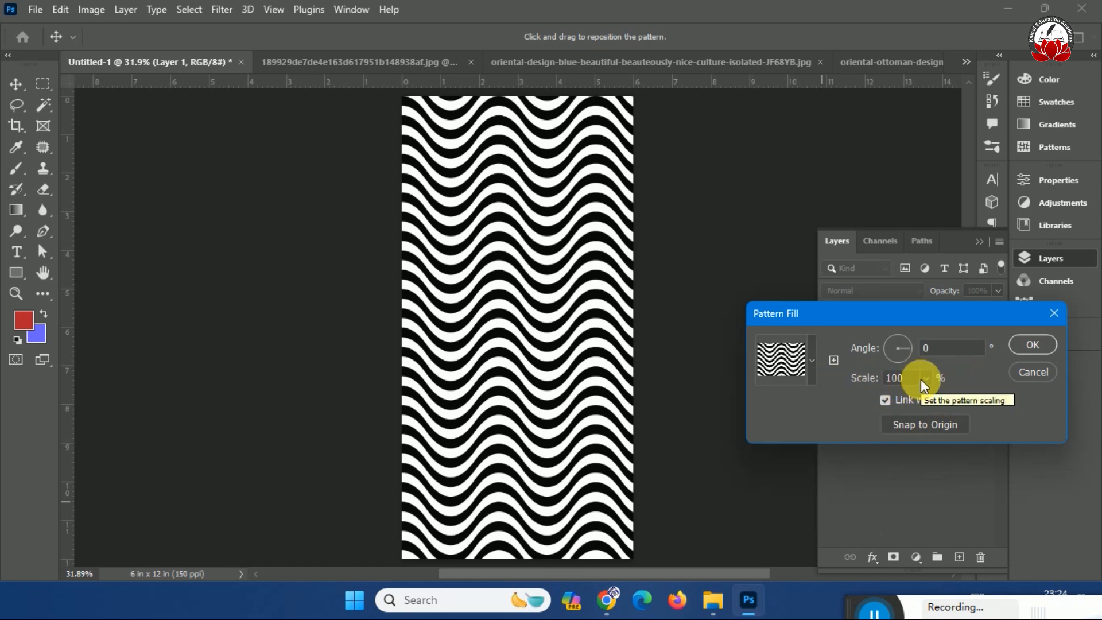
drag(920, 380, 833, 379)
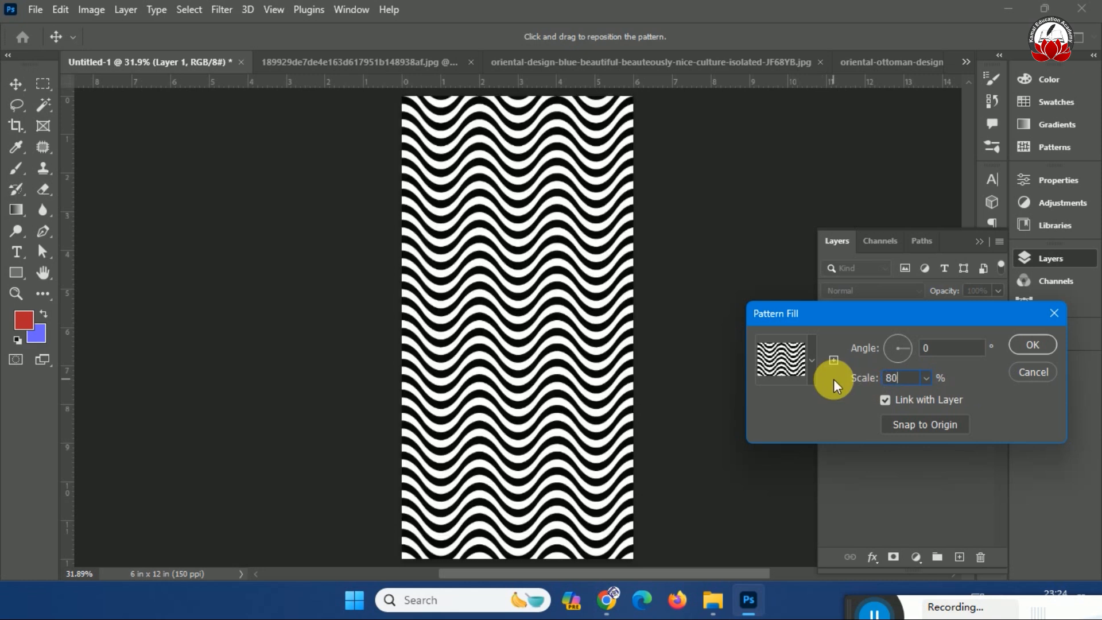
key(Return)
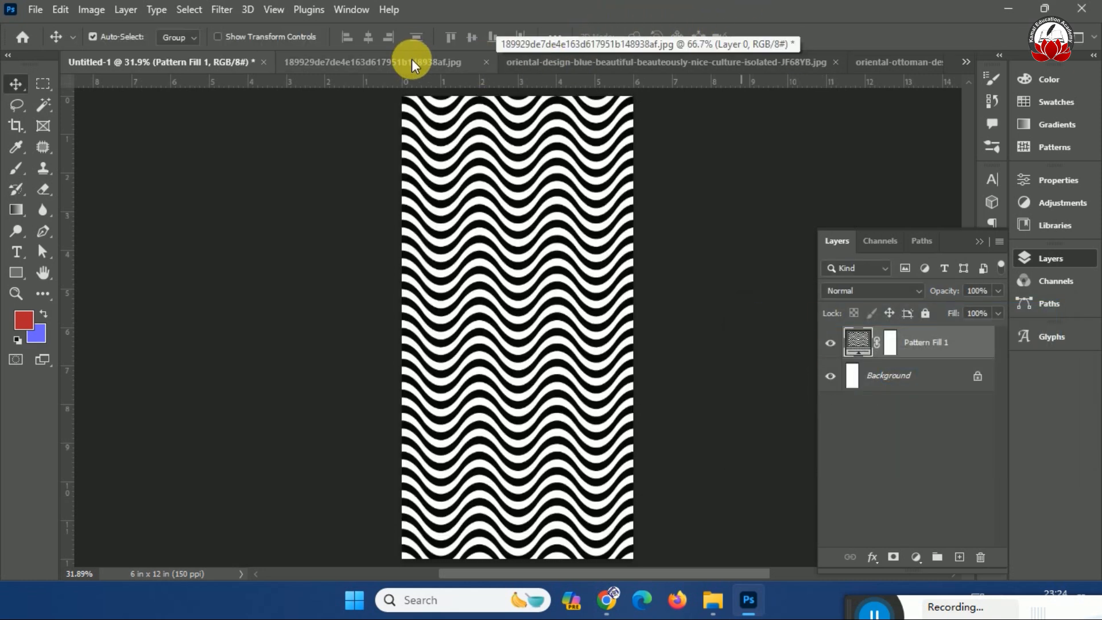
click(945, 377)
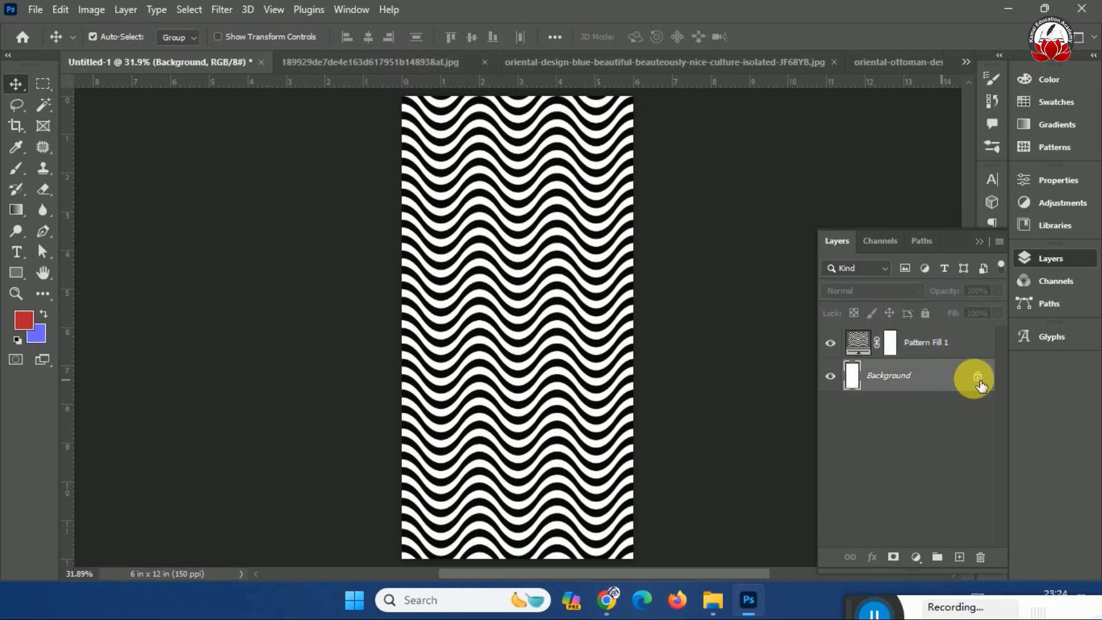
click(977, 378)
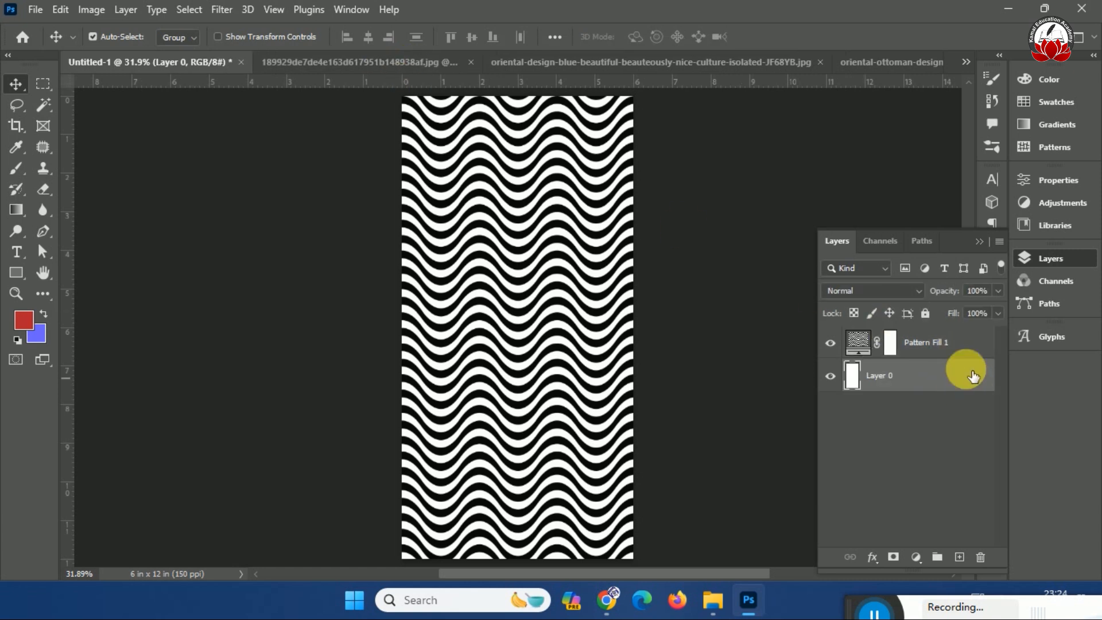
Sample the dark blue of a tulip in the Ottoman floral image and darken it to #000233 as the foreground colour
click(391, 63)
click(630, 60)
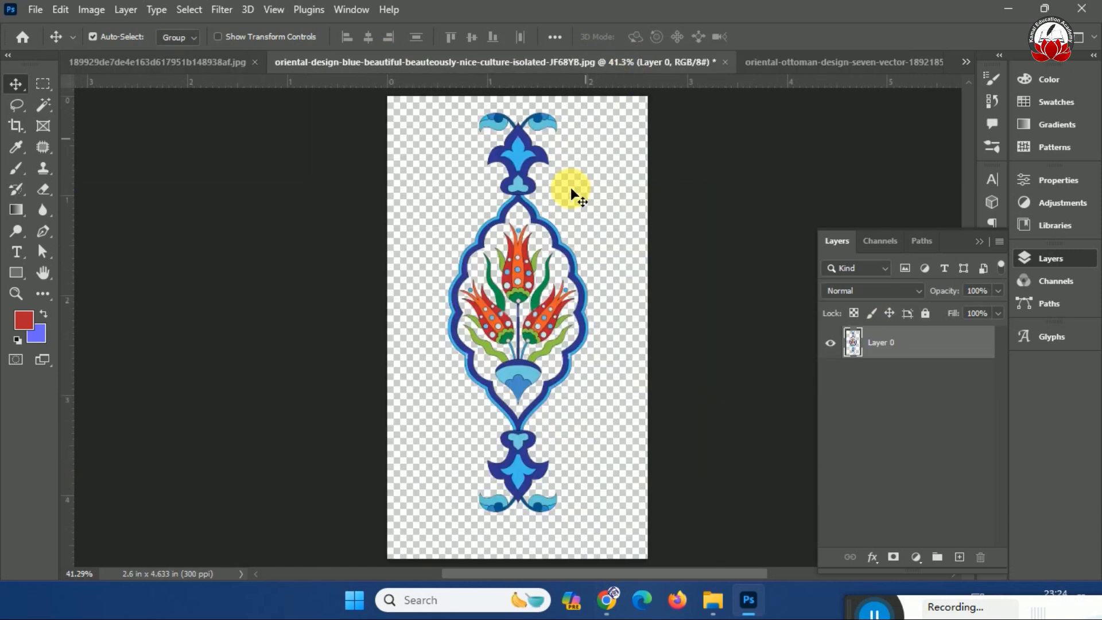
click(833, 64)
click(23, 321)
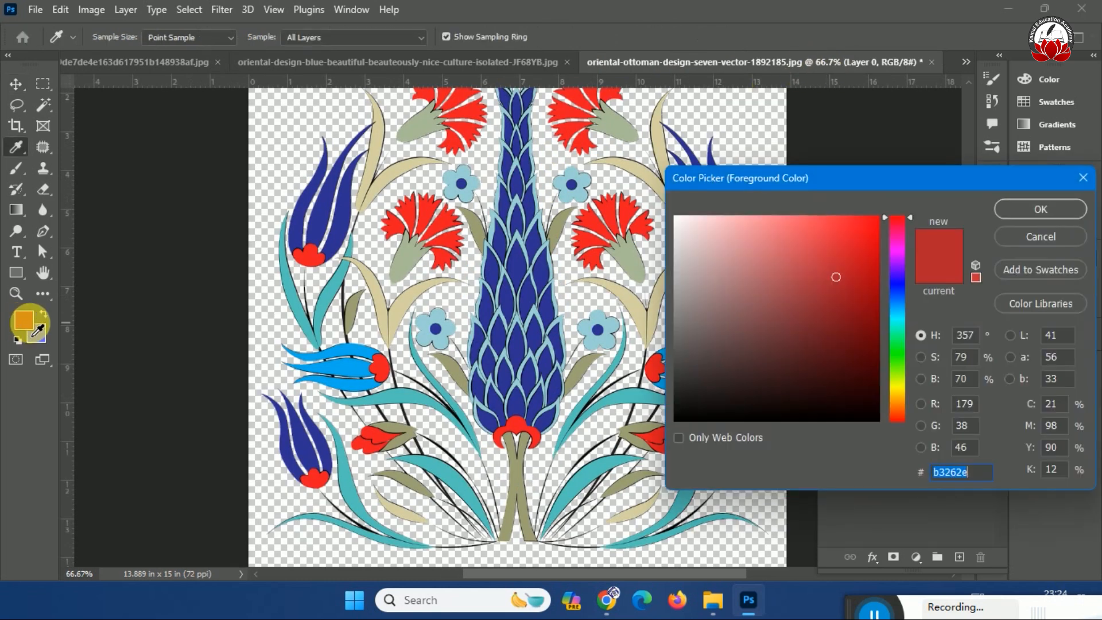
click(309, 442)
click(879, 362)
drag(879, 362, 878, 380)
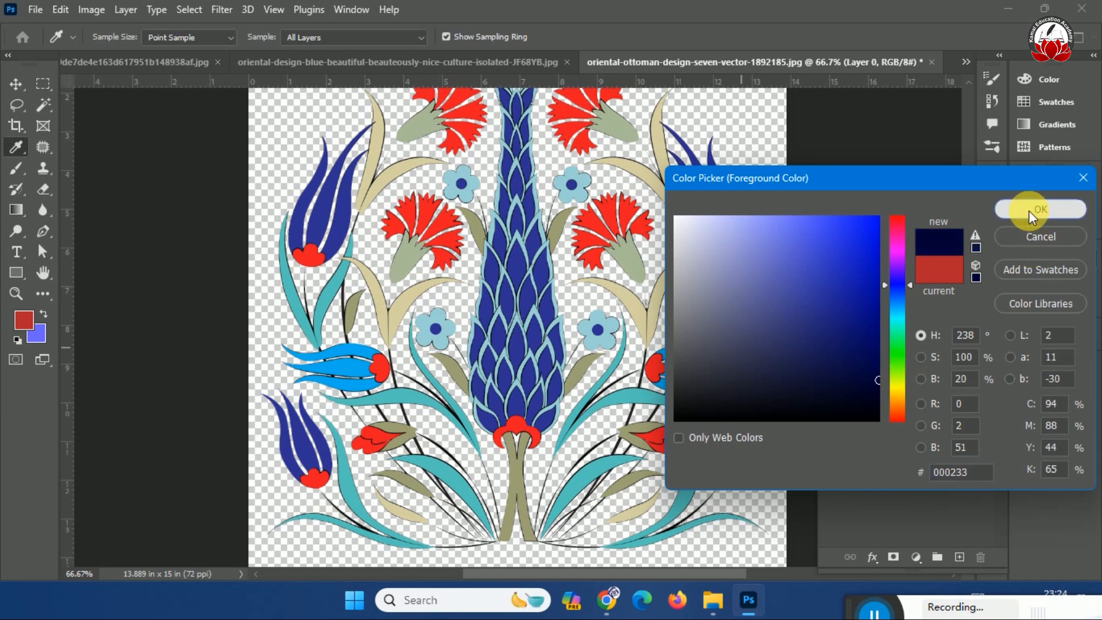
click(1029, 211)
key(v)
Close the wave image without saving and return to the 6 x 12 in document, Untitled-1
click(377, 57)
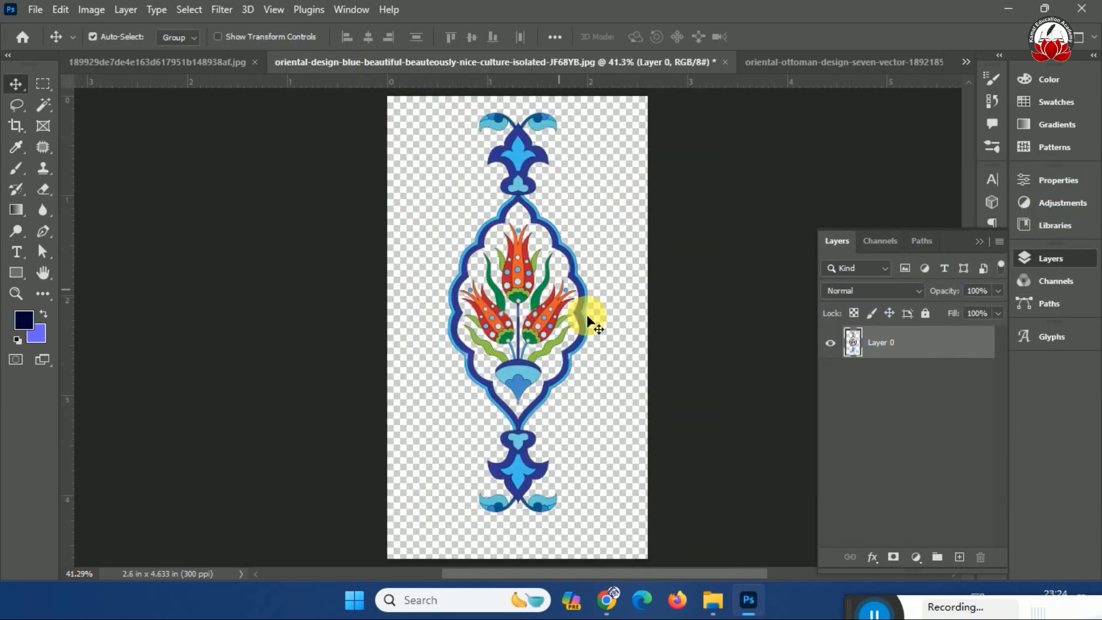
click(215, 62)
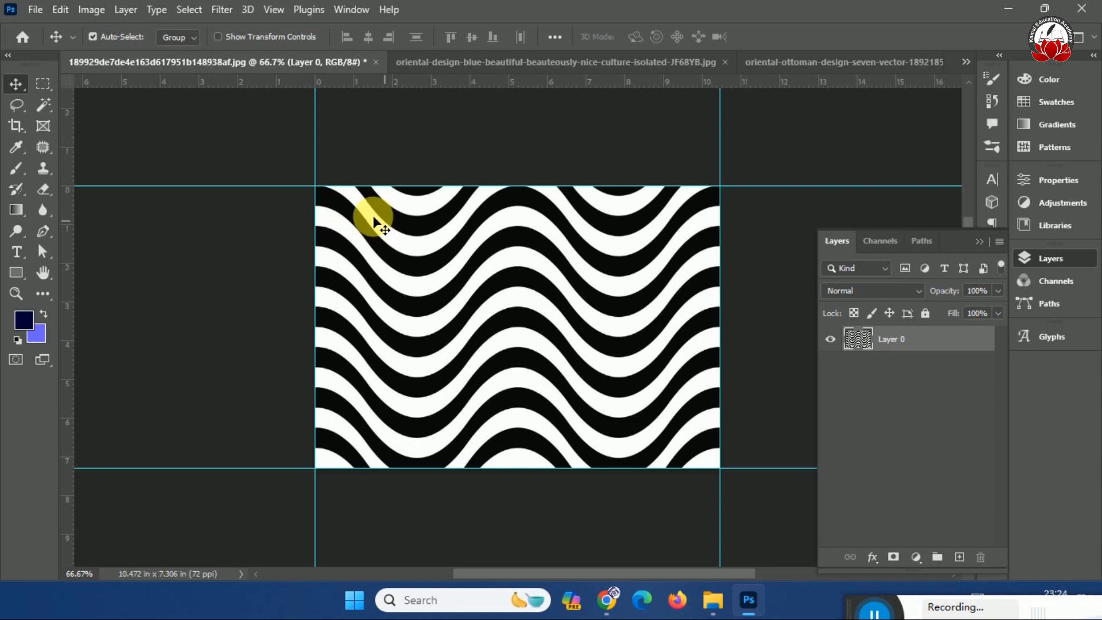
click(376, 62)
click(542, 240)
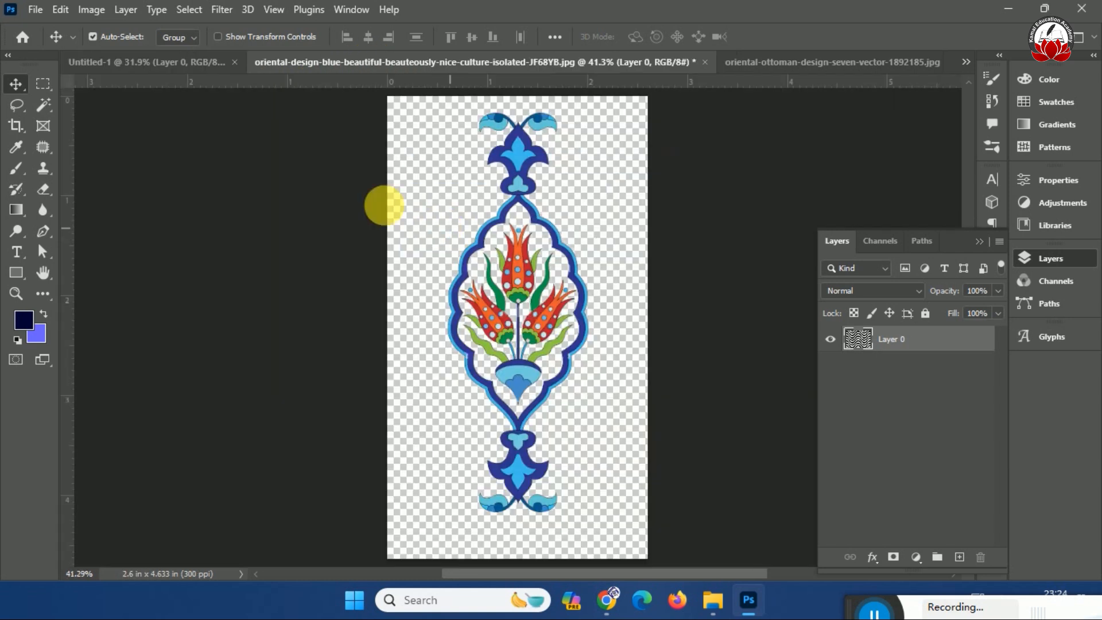
click(190, 63)
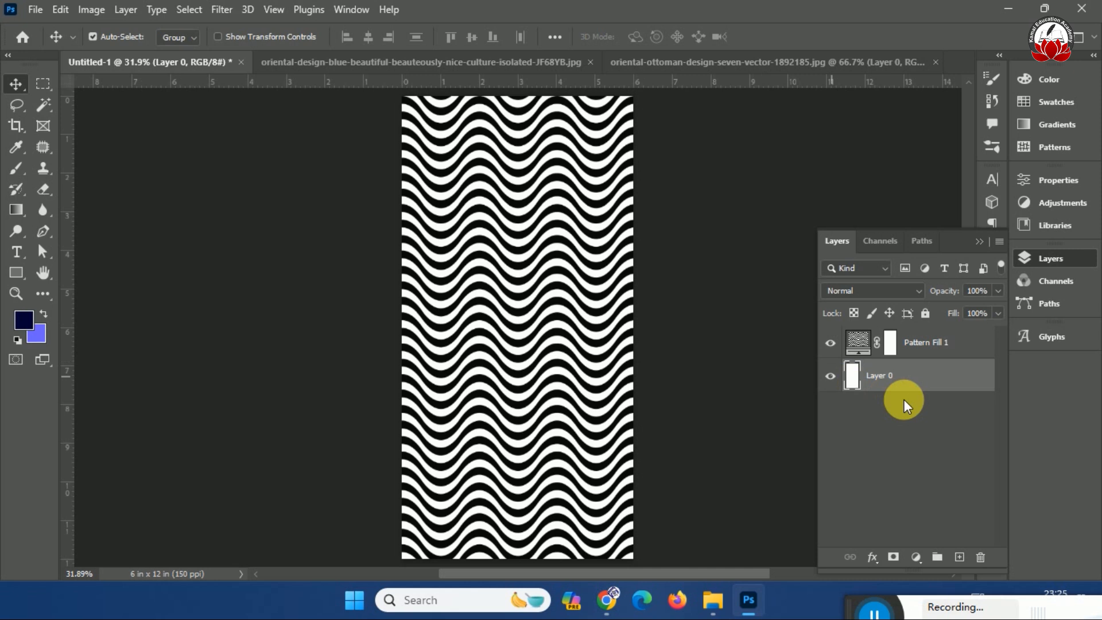
Fill the base layer with the dark blue foreground colour and set the wave pattern fill layer's blend mode to Divide
key(alt+BackSpace)
click(859, 342)
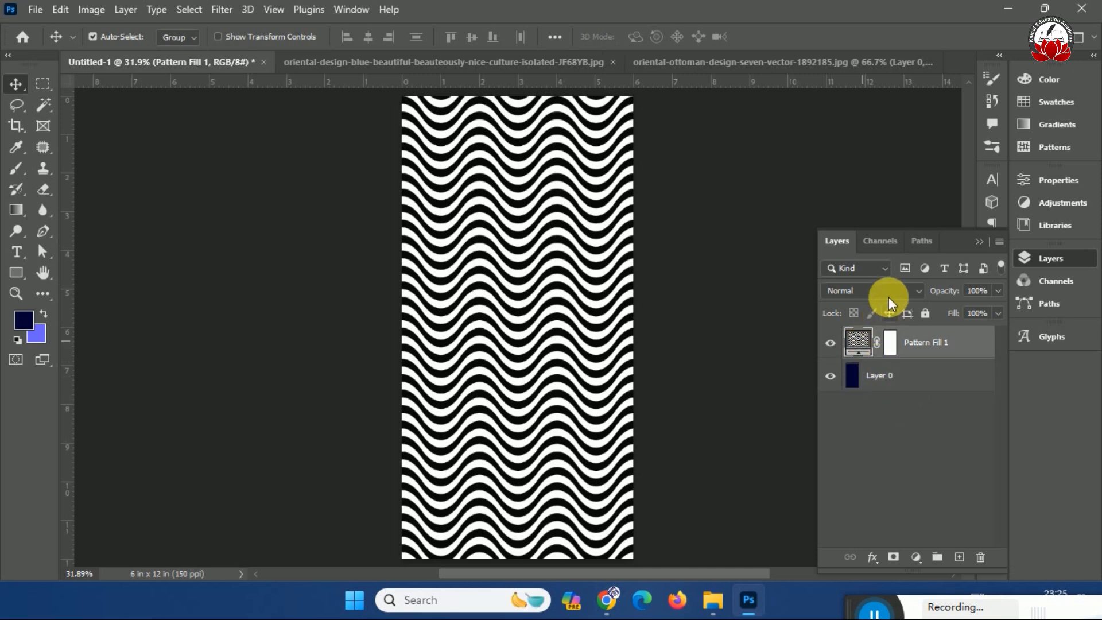
click(889, 294)
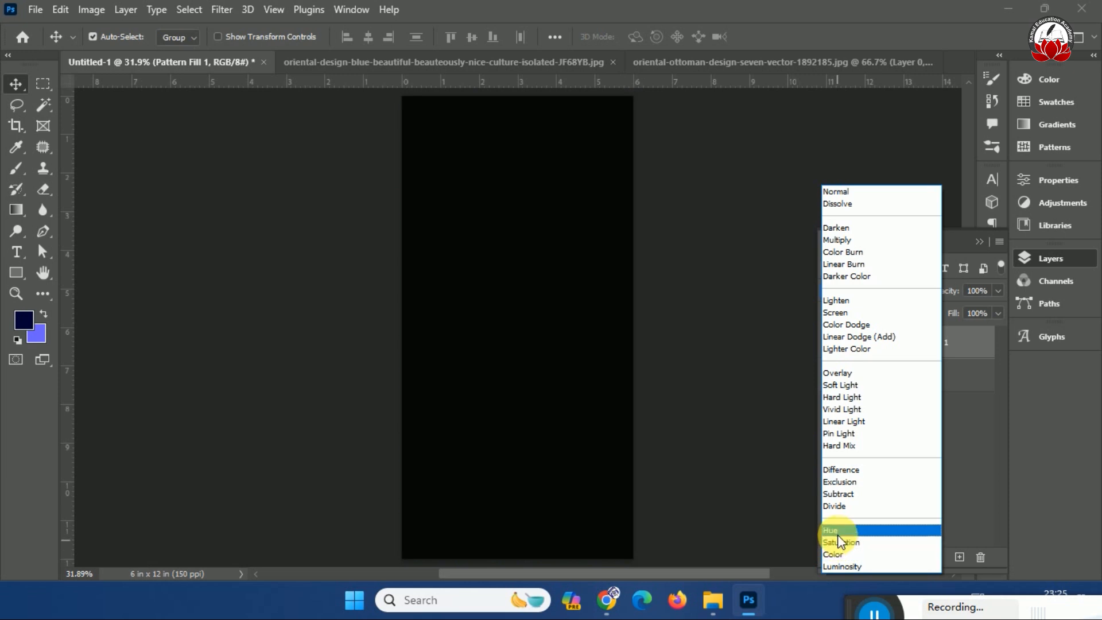
click(842, 507)
key(ctrl+plus)
key(ctrl+plus)
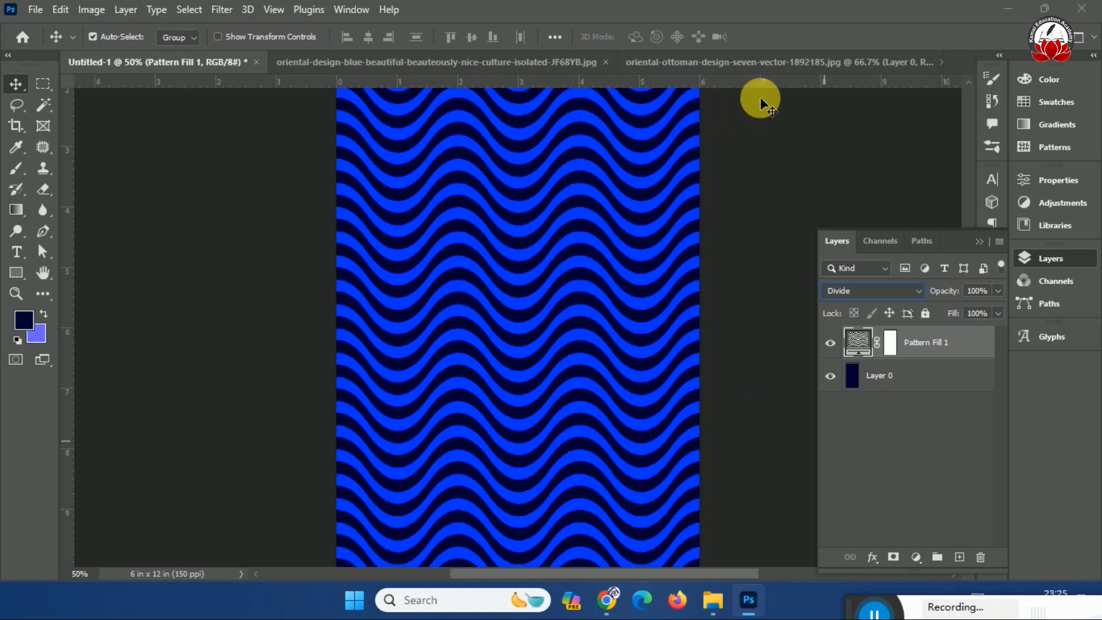
Copy the Ottoman floral artwork into Untitled-1 and centre it horizontally over the wave pattern
click(776, 67)
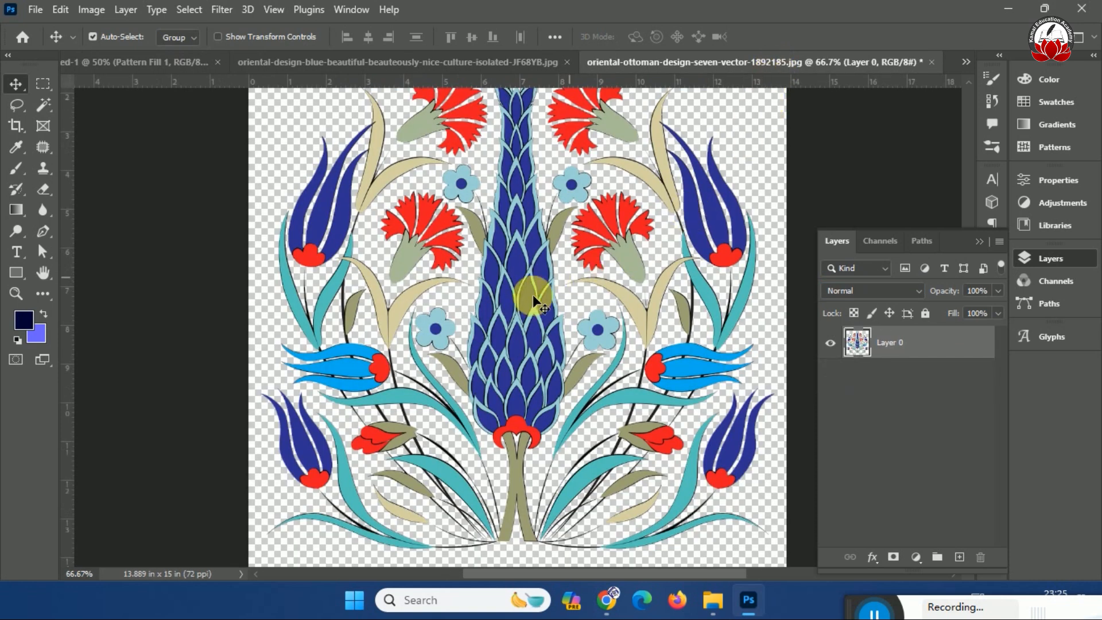
drag(516, 331, 566, 327)
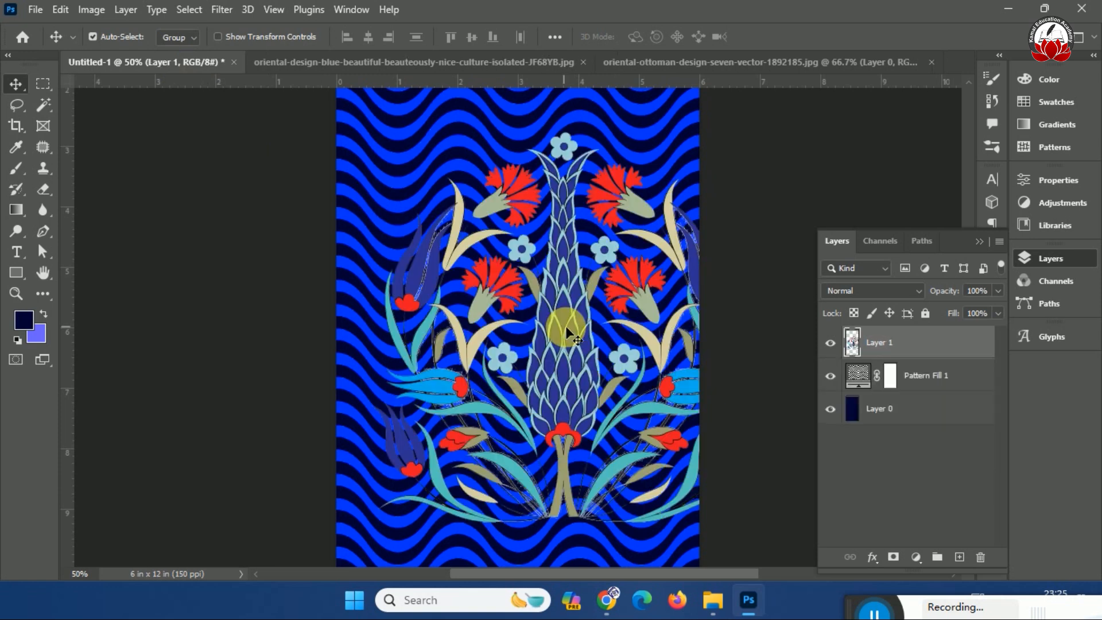
key(ctrl+0)
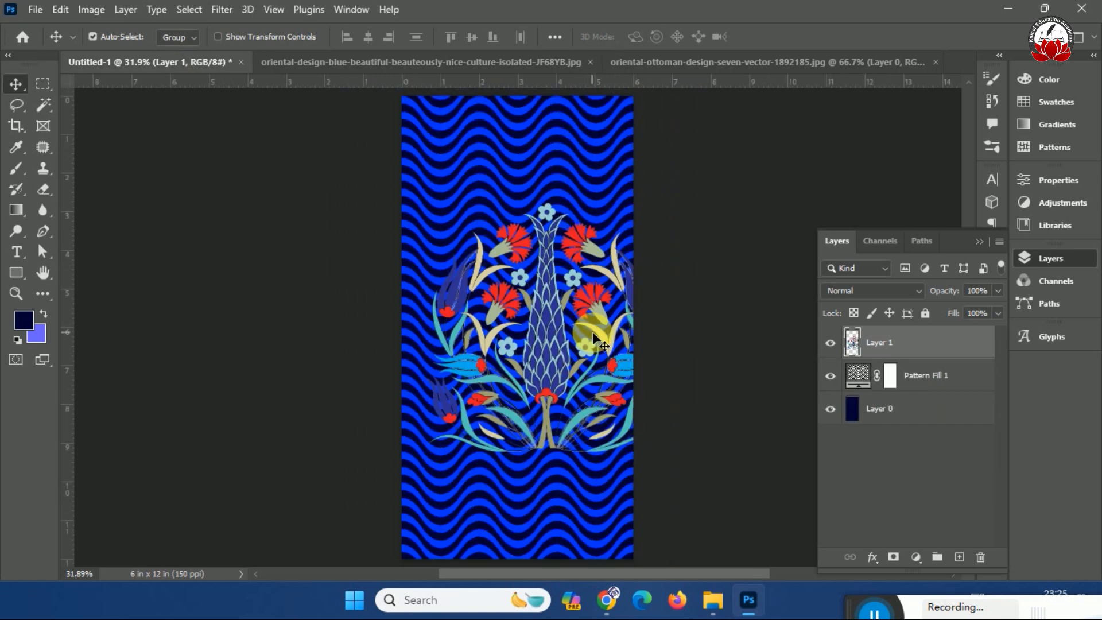
drag(555, 367, 525, 364)
Scale the floral motif to 88.62% and centre it on the canvas so it fits within the canvas width
key(ctrl+t)
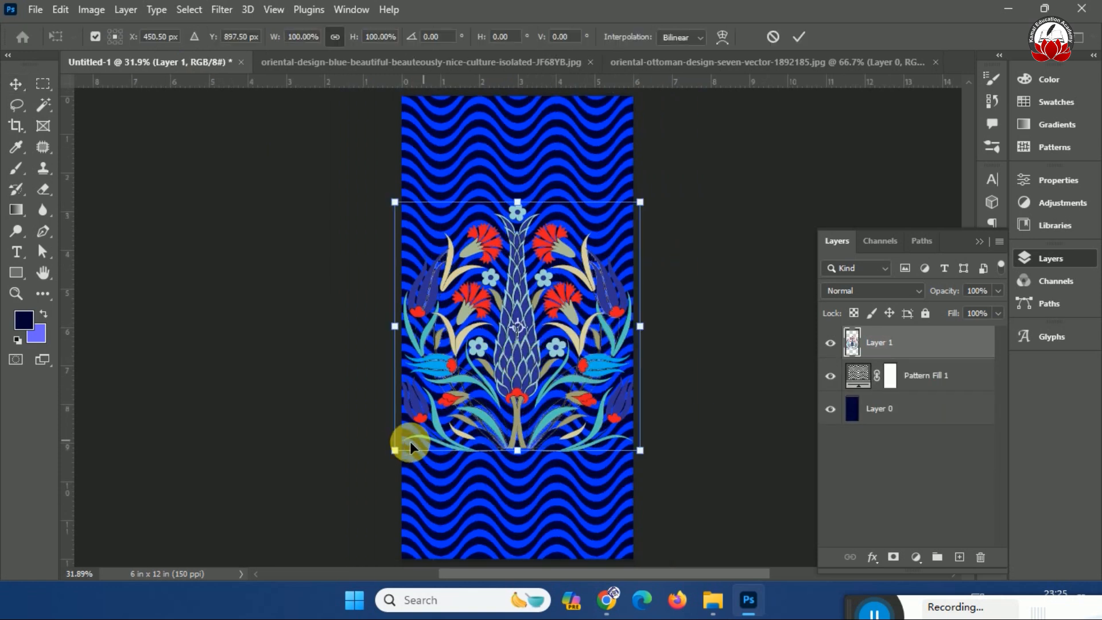
mouse_move(408, 455)
mouse_down()
mouse_move(435, 425)
mouse_move(409, 438)
mouse_up()
drag(531, 361, 521, 374)
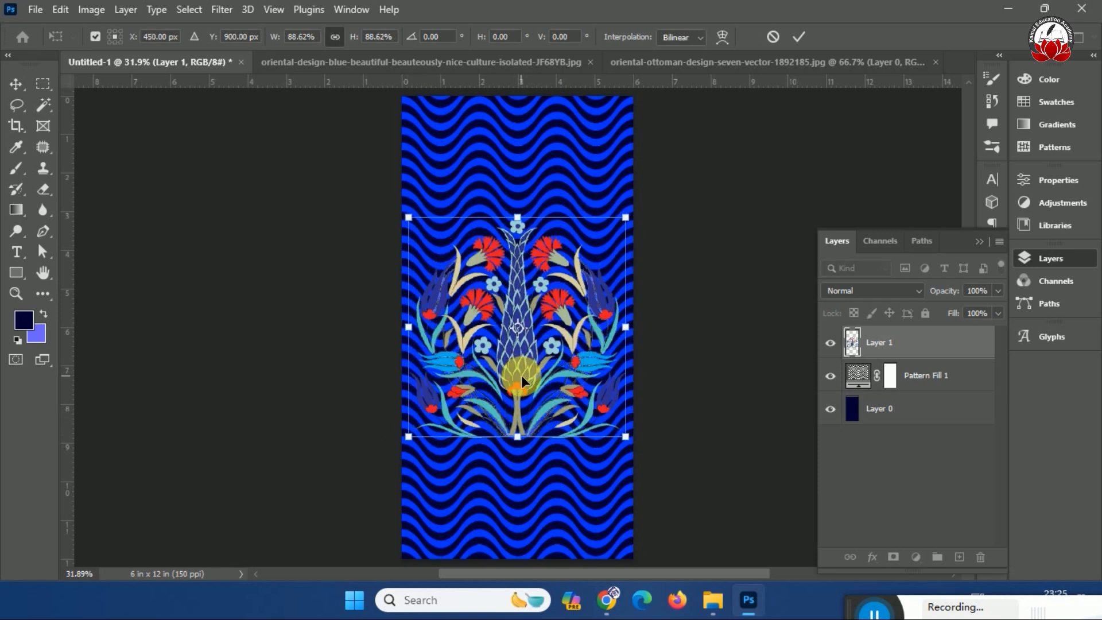
key(Return)
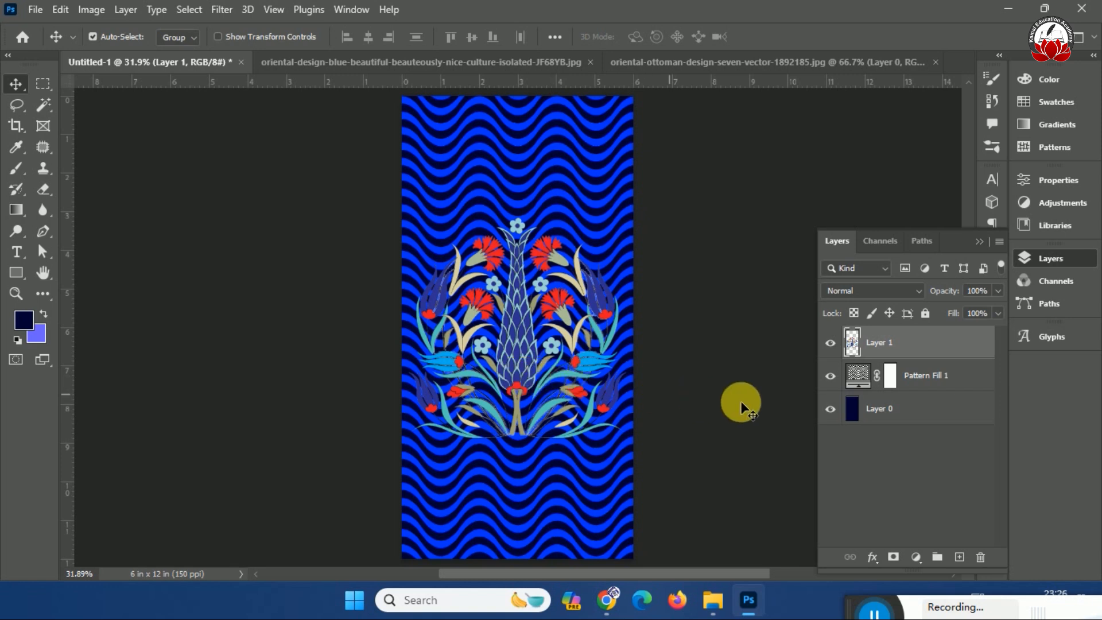
Set the wave pattern fill layer's blend mode to Linear Burn
click(885, 287)
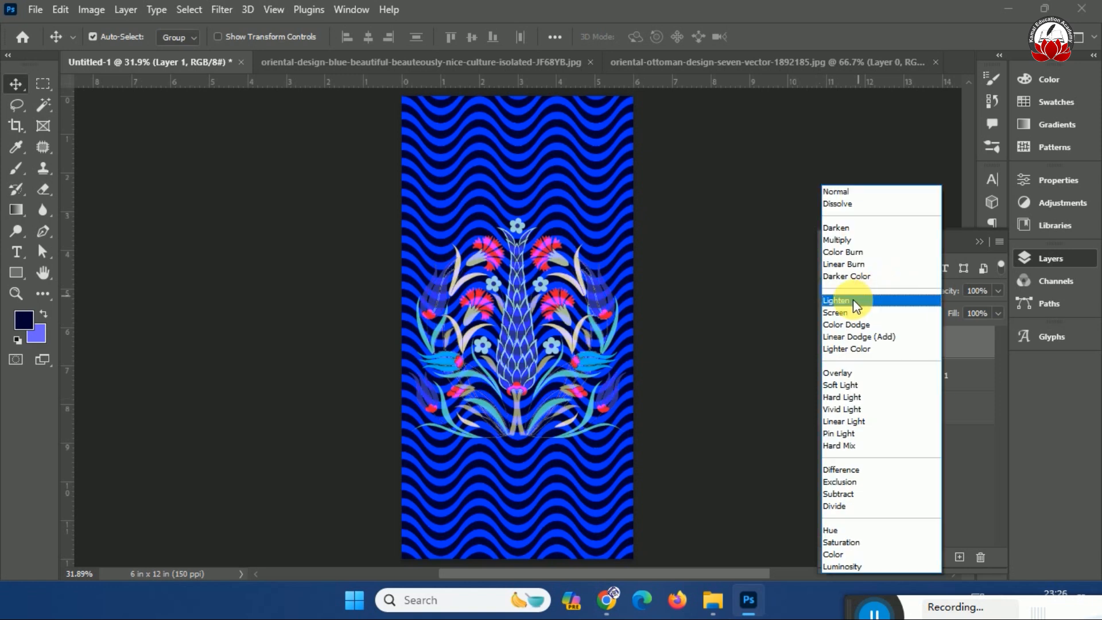
key(Escape)
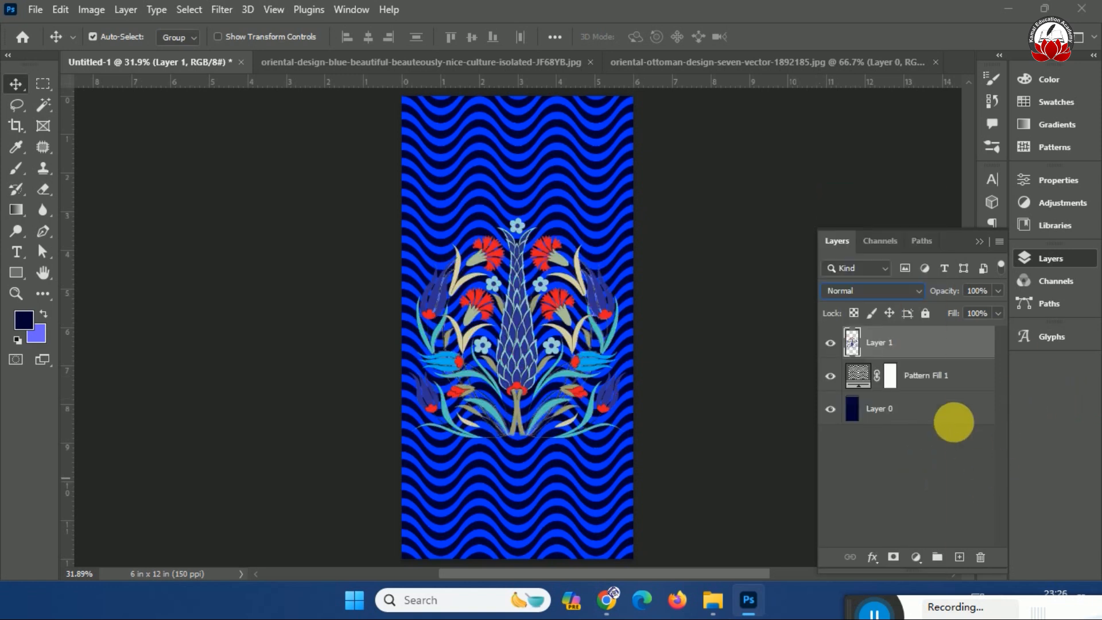
click(924, 376)
click(875, 291)
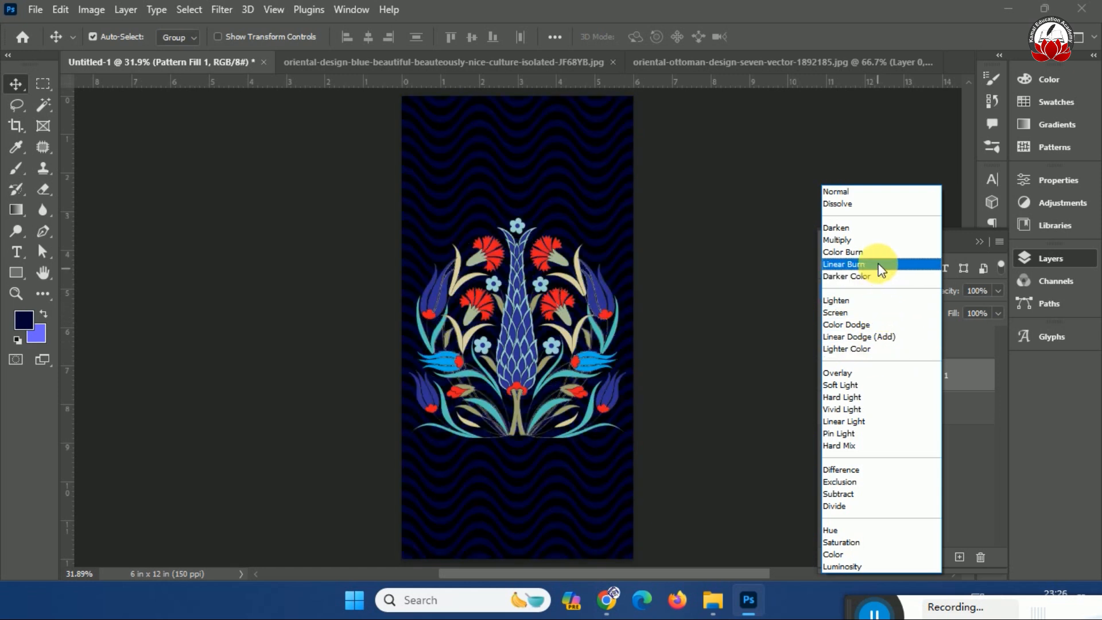
click(881, 265)
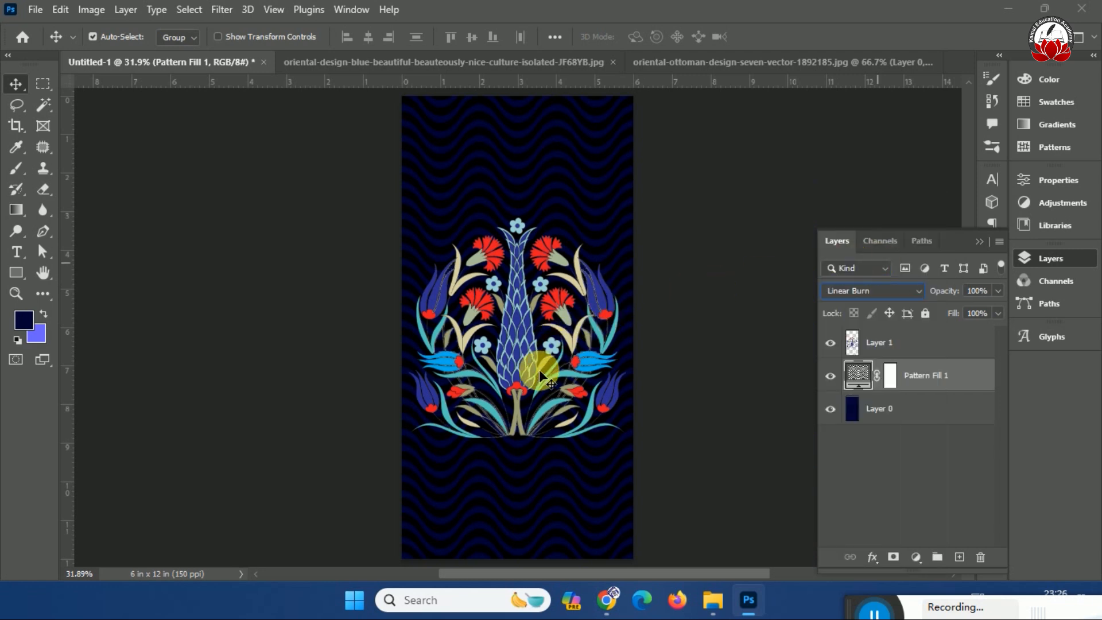
Scale the floral motif down to 72.10% and place it at mid-height of the canvas, slightly left of centre
drag(524, 346, 518, 401)
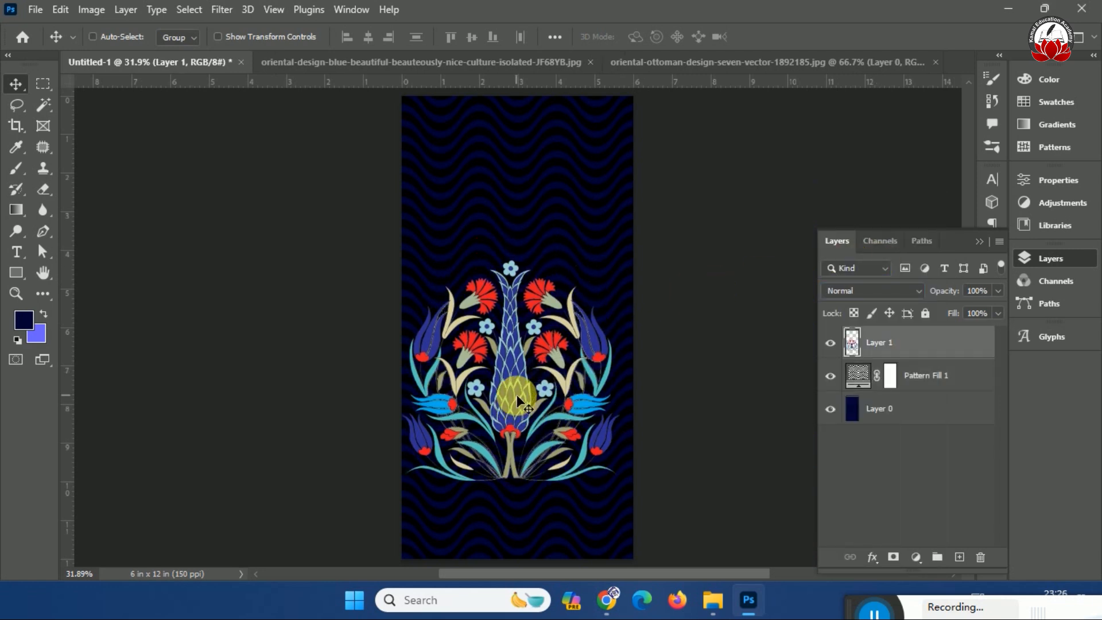
key(ctrl+minus)
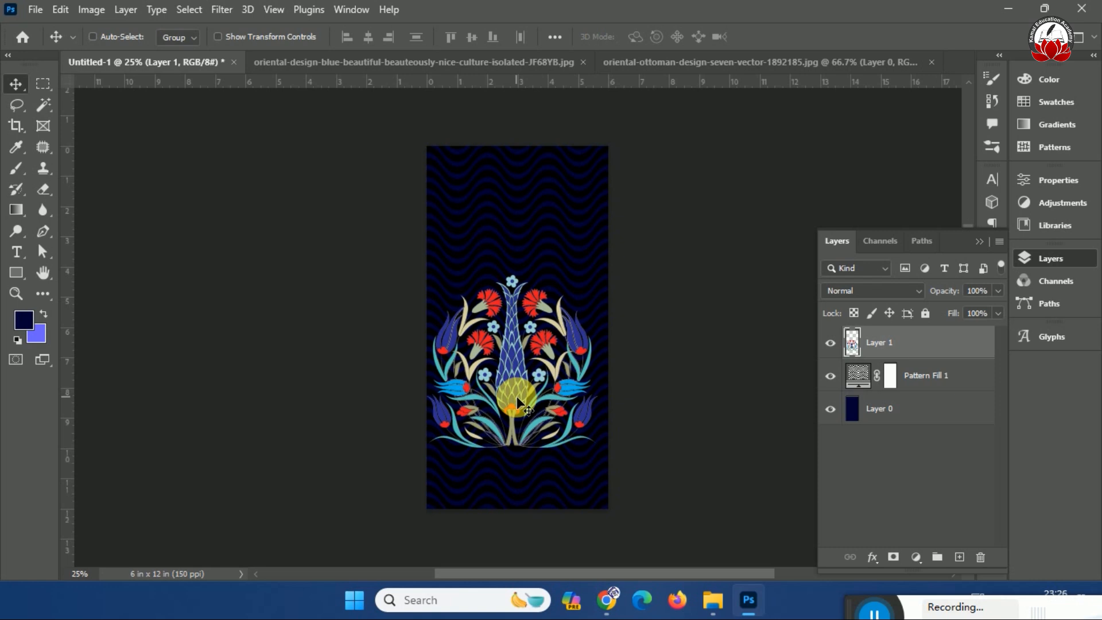
key(ctrl+t)
drag(569, 322, 548, 316)
drag(598, 233, 549, 281)
drag(509, 330, 512, 346)
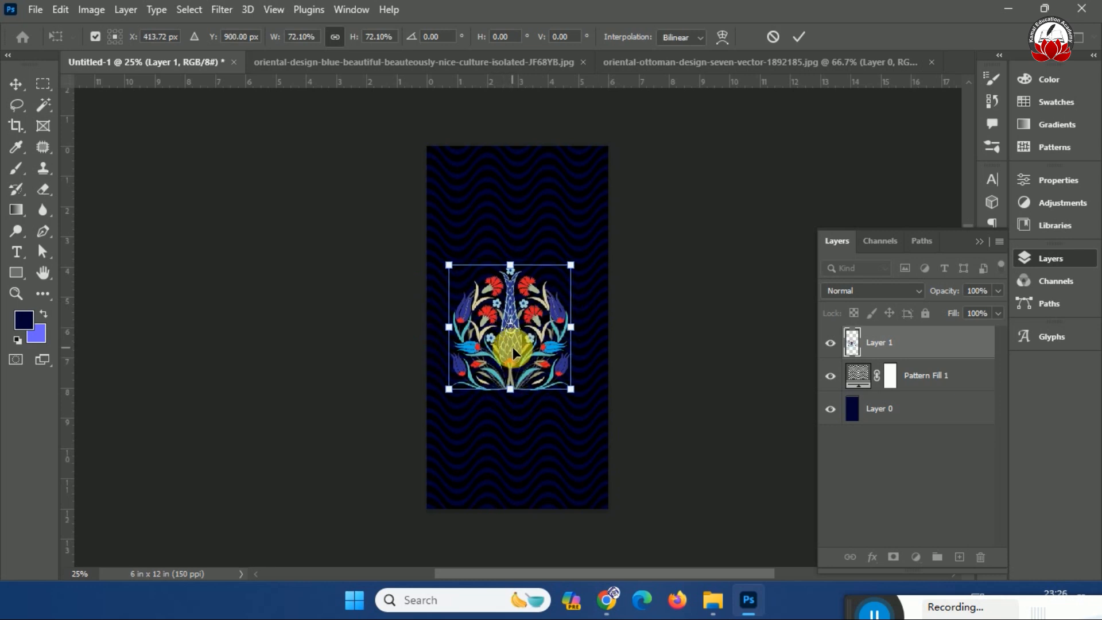
key(Return)
key(ctrl+plus)
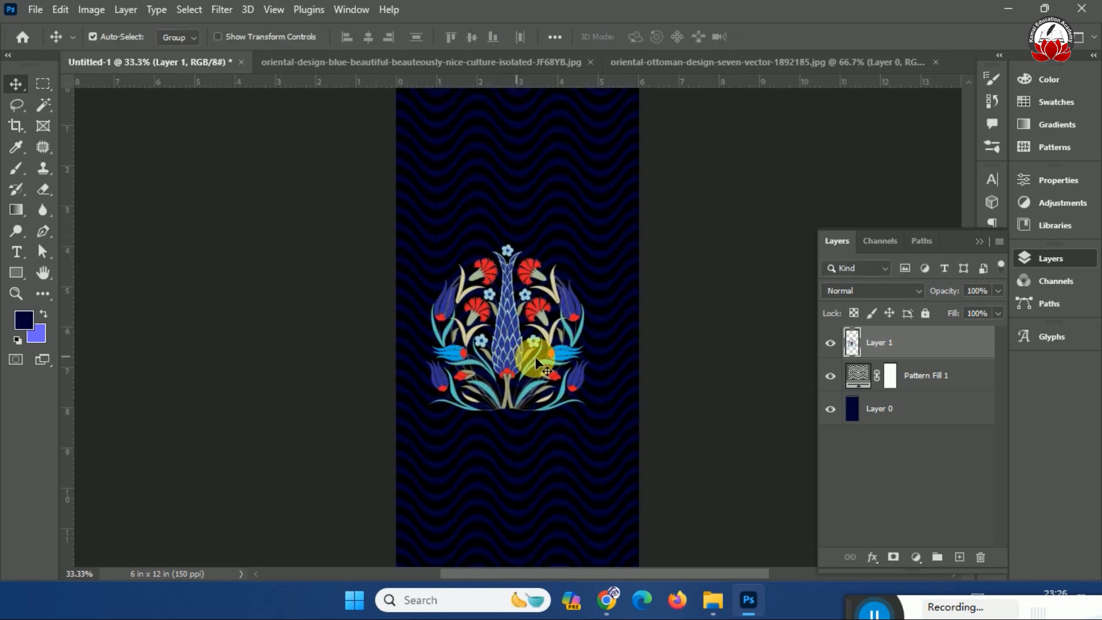
Duplicate the floral layer, hide the copy and select the original Layer 1
scroll(535, 356, down, 3)
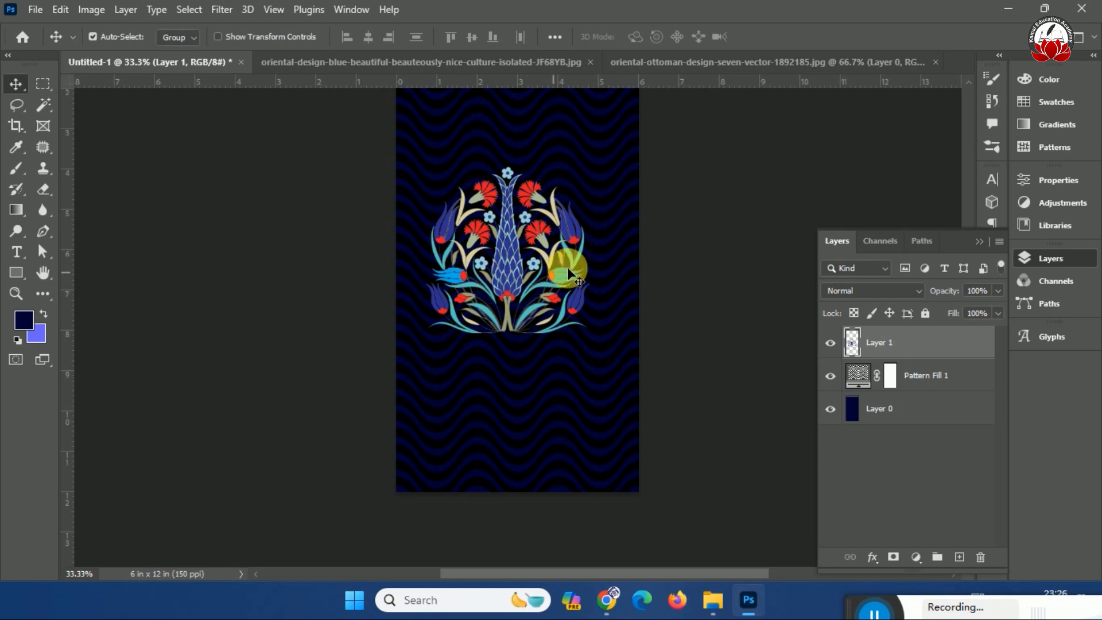
key(ctrl+j)
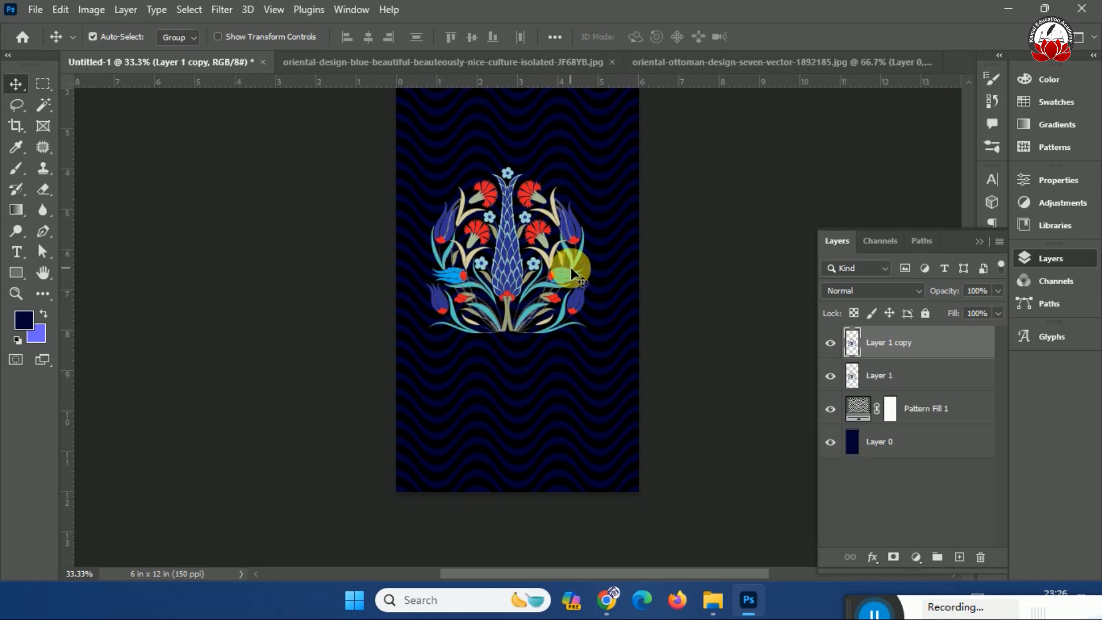
click(830, 343)
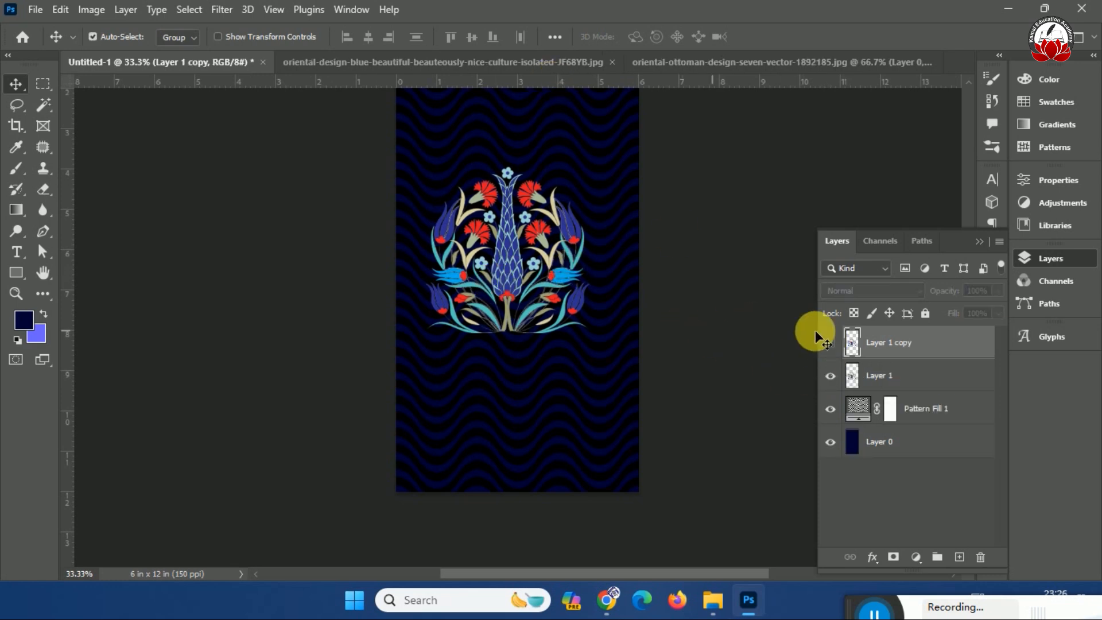
click(909, 383)
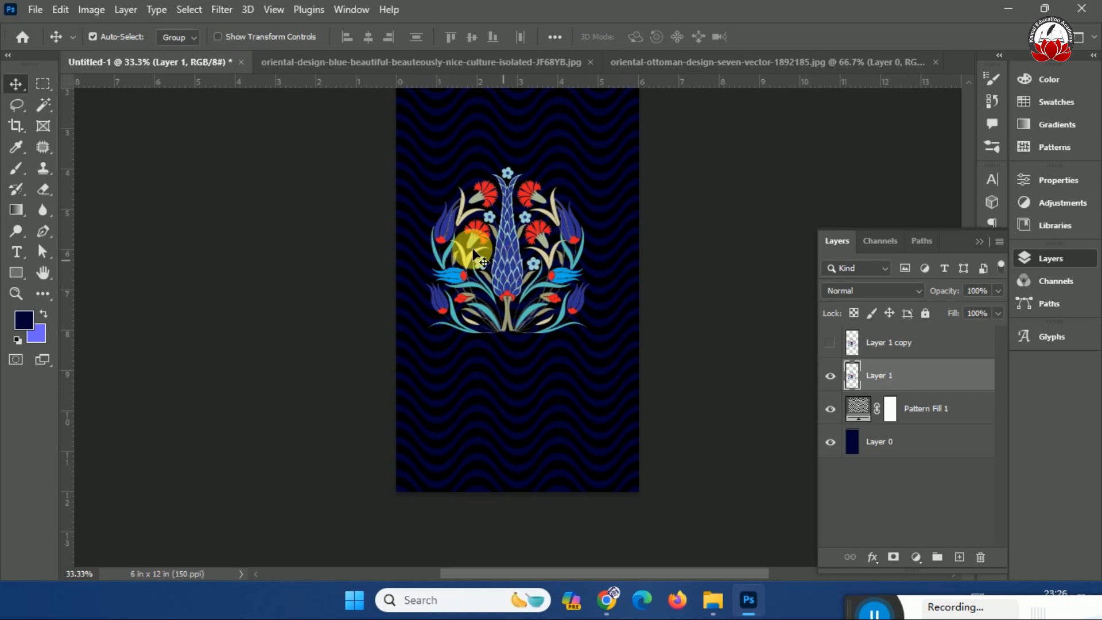
Apply the Offset filter to Layer 1 at +1399 pixels right and +772 pixels down with Wrap Around
scroll(599, 343, up, 2)
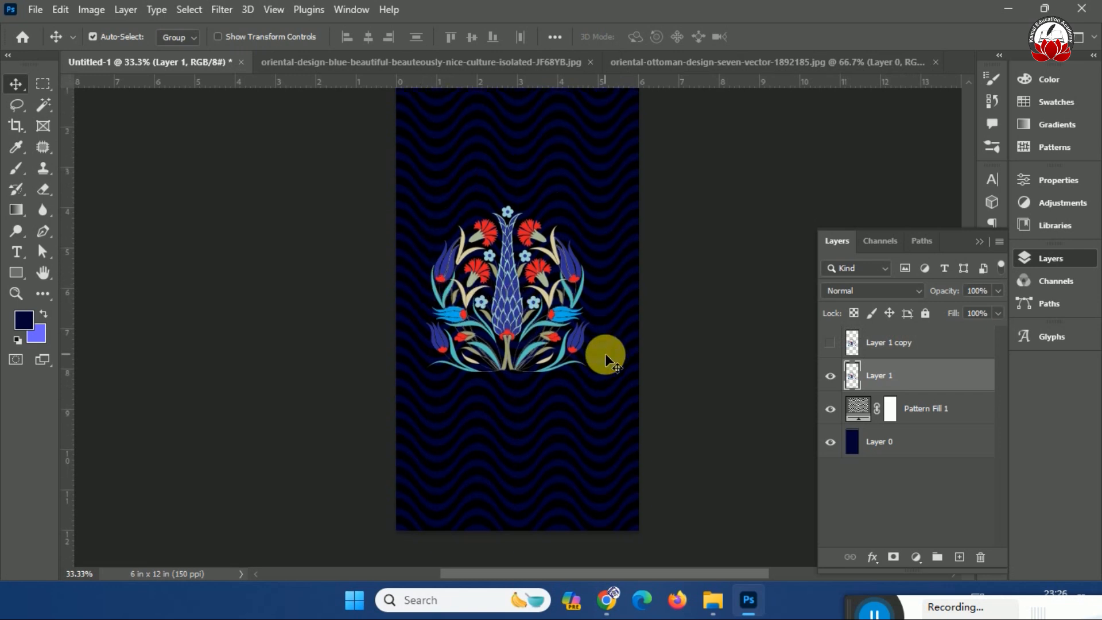
click(218, 11)
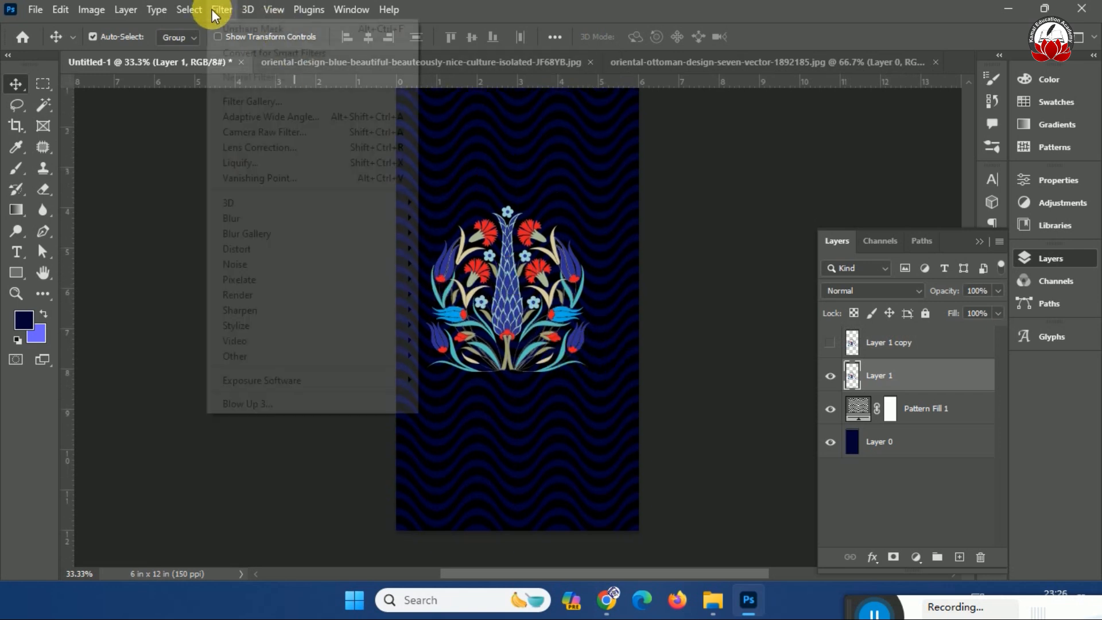
mouse_move(403, 360)
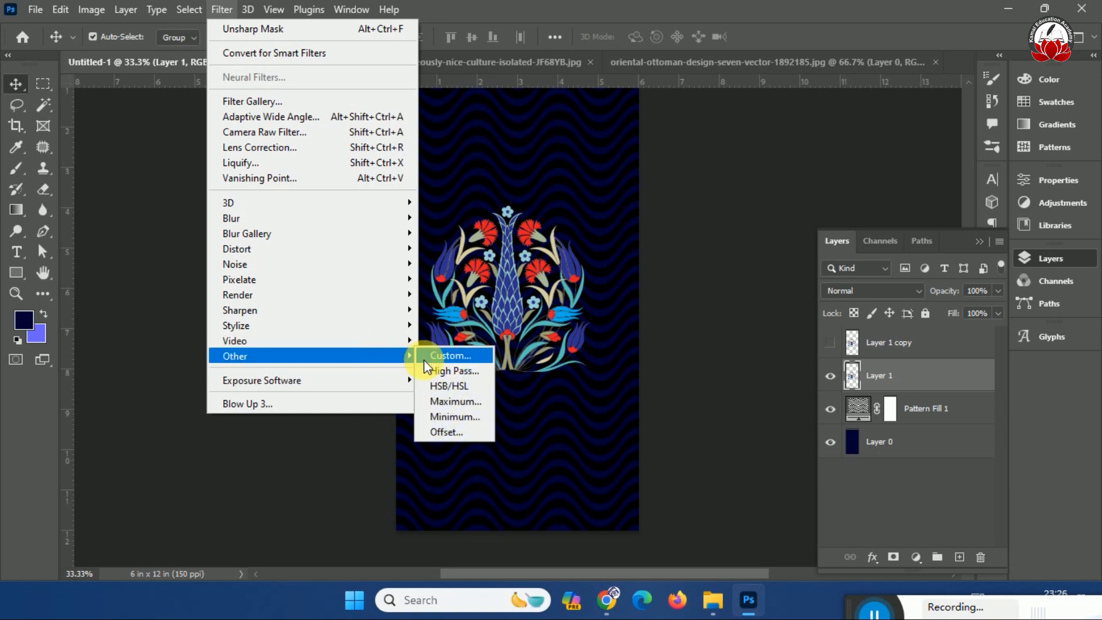
click(454, 431)
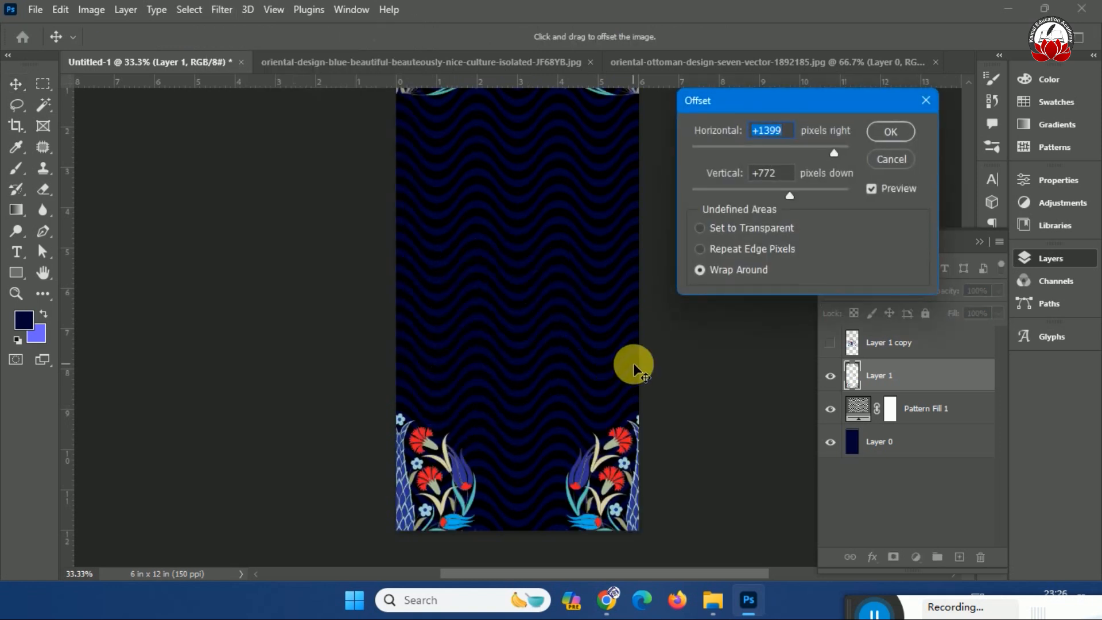
click(889, 132)
scroll(717, 247, up, 3)
scroll(718, 239, down, 5)
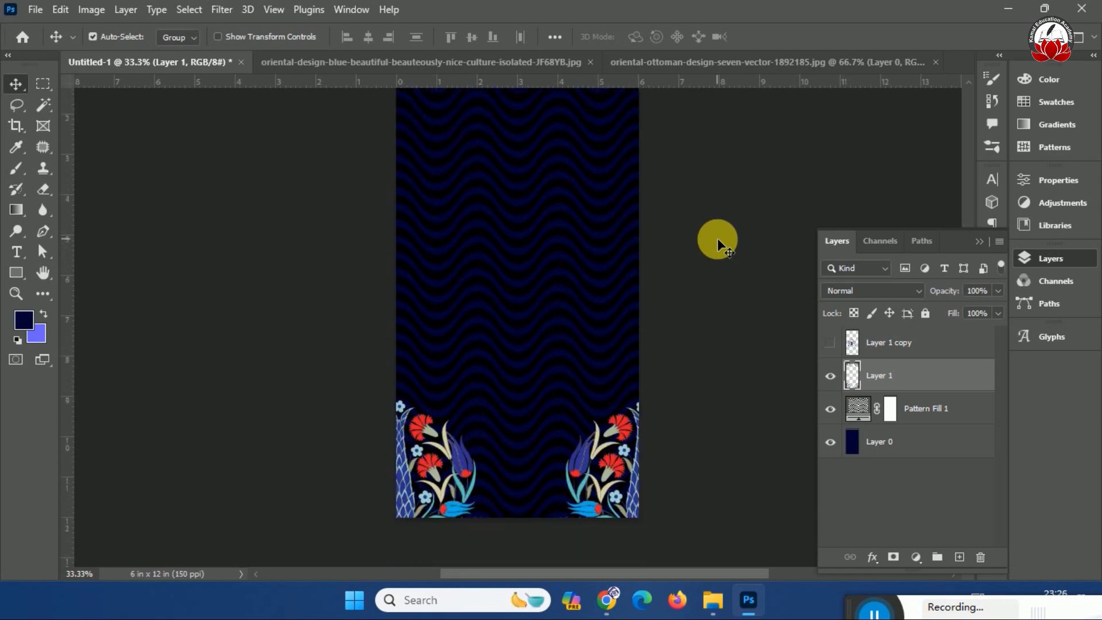
key(ctrl+t)
key(ctrl+0)
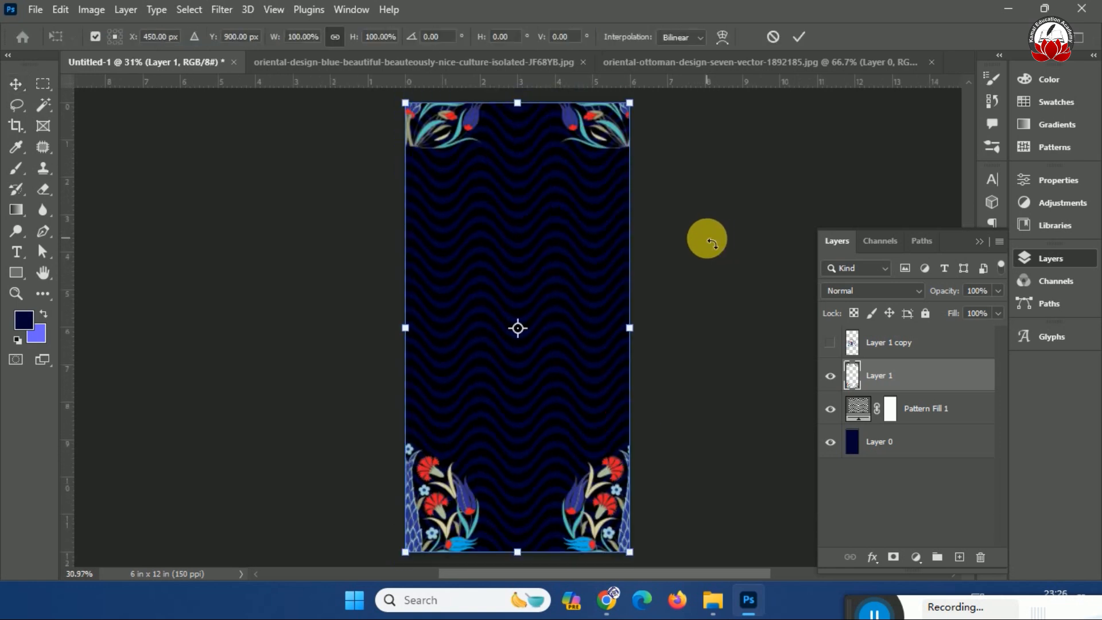
mouse_move(517, 103)
mouse_down()
mouse_move(515, 115)
mouse_move(517, 103)
mouse_up()
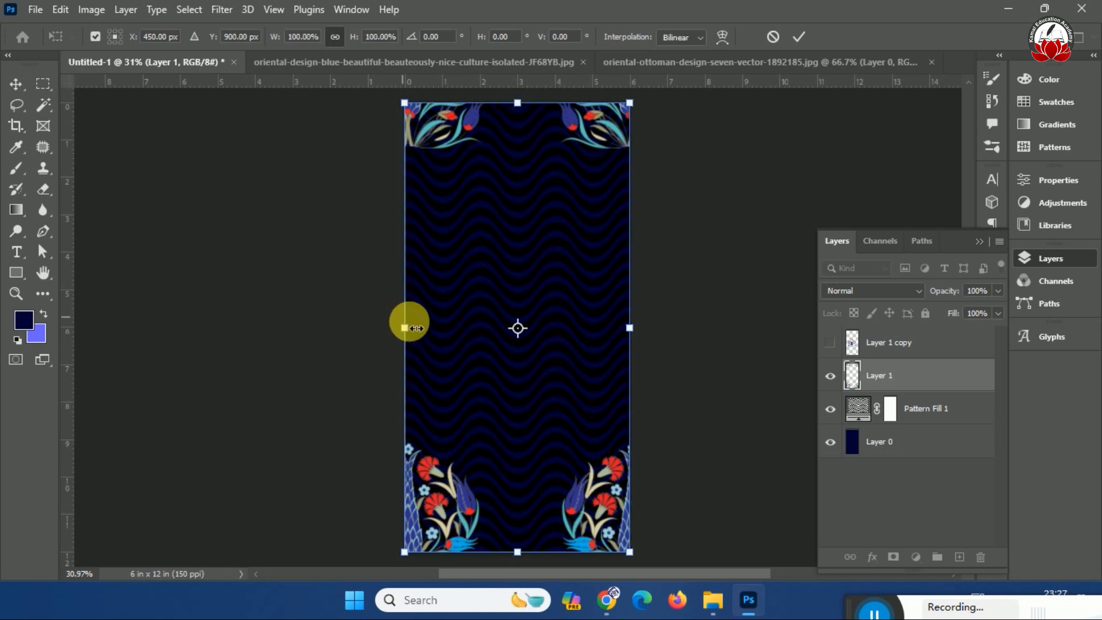
key(Return)
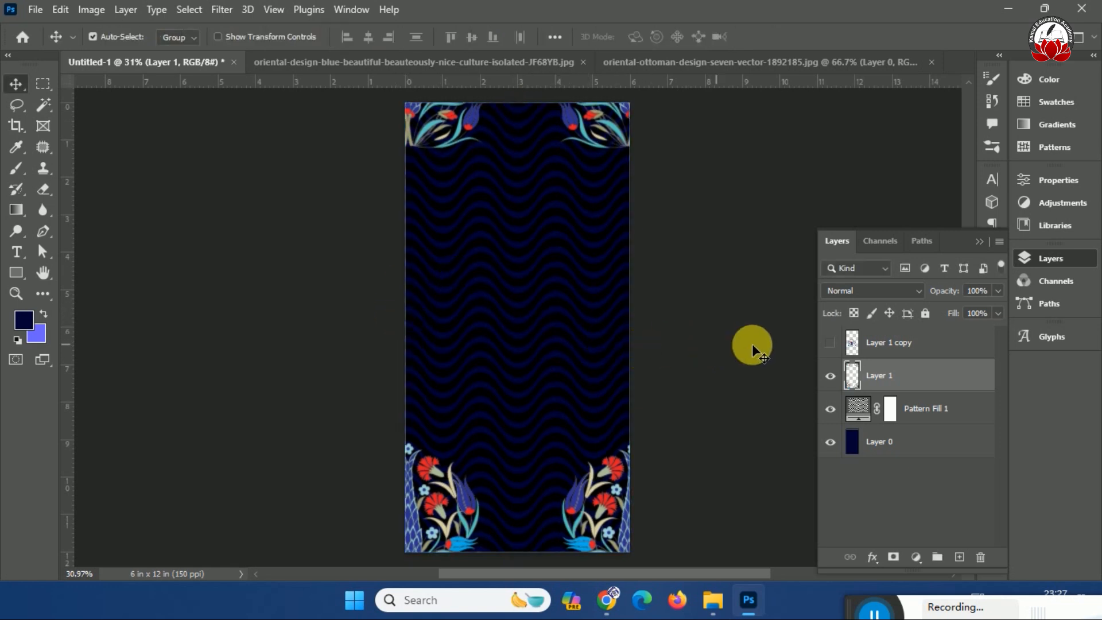
Show the floral copy again, shift it slightly right towards the middle of the canvas and deselect all layers
click(830, 343)
drag(519, 317, 527, 319)
click(526, 319)
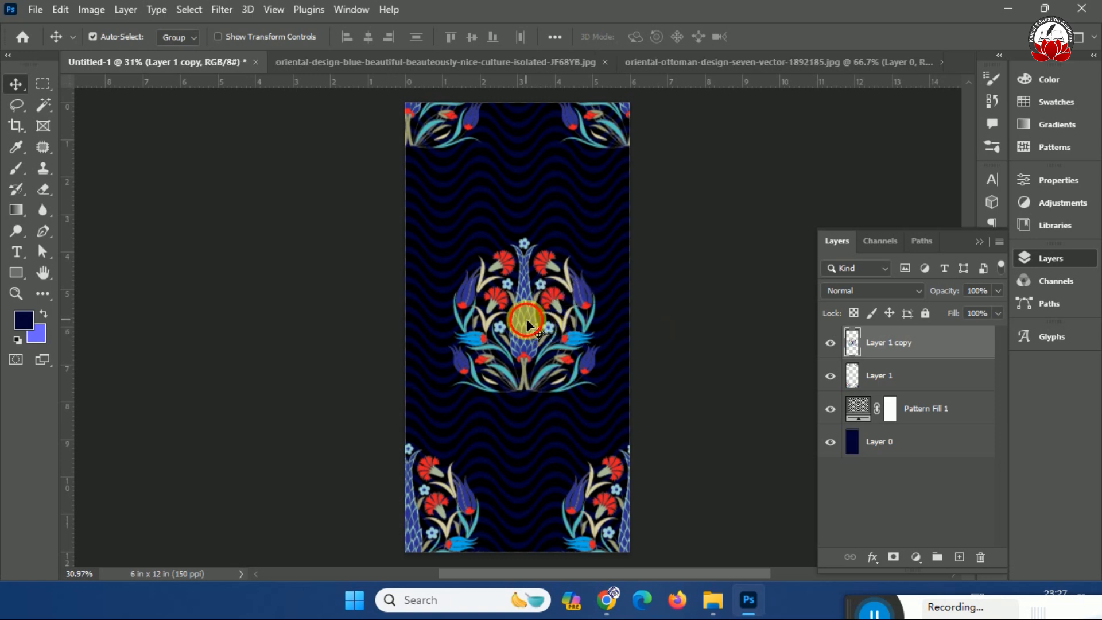
click(710, 358)
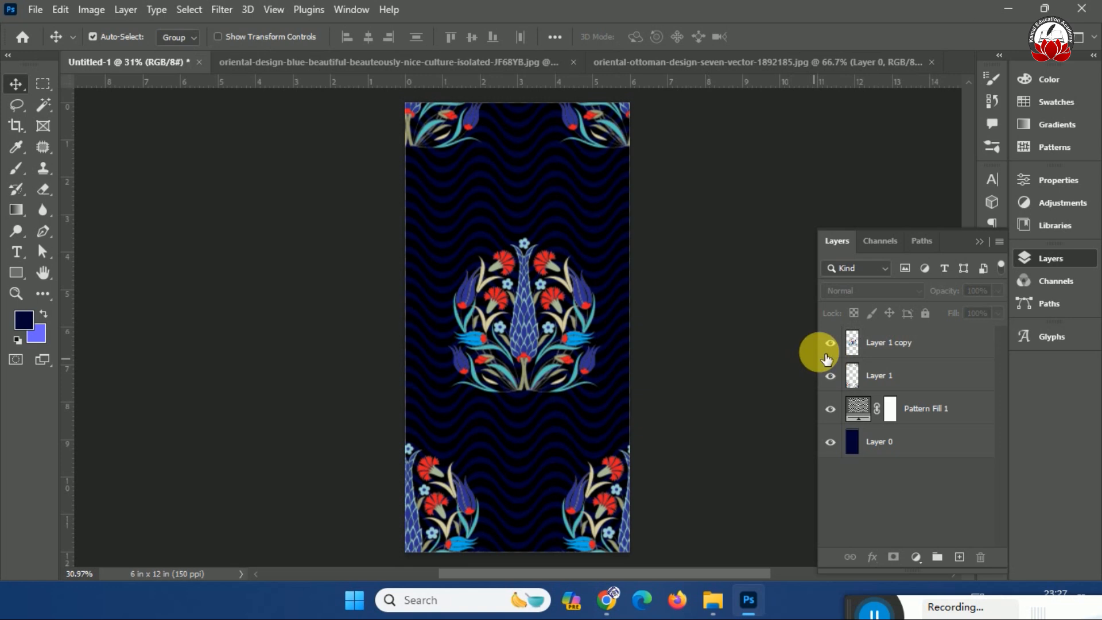
Copy the tulip medallion motif from the oriental blue design image into Untitled-1, over the left part of the central floral motif
click(478, 61)
drag(534, 205, 508, 281)
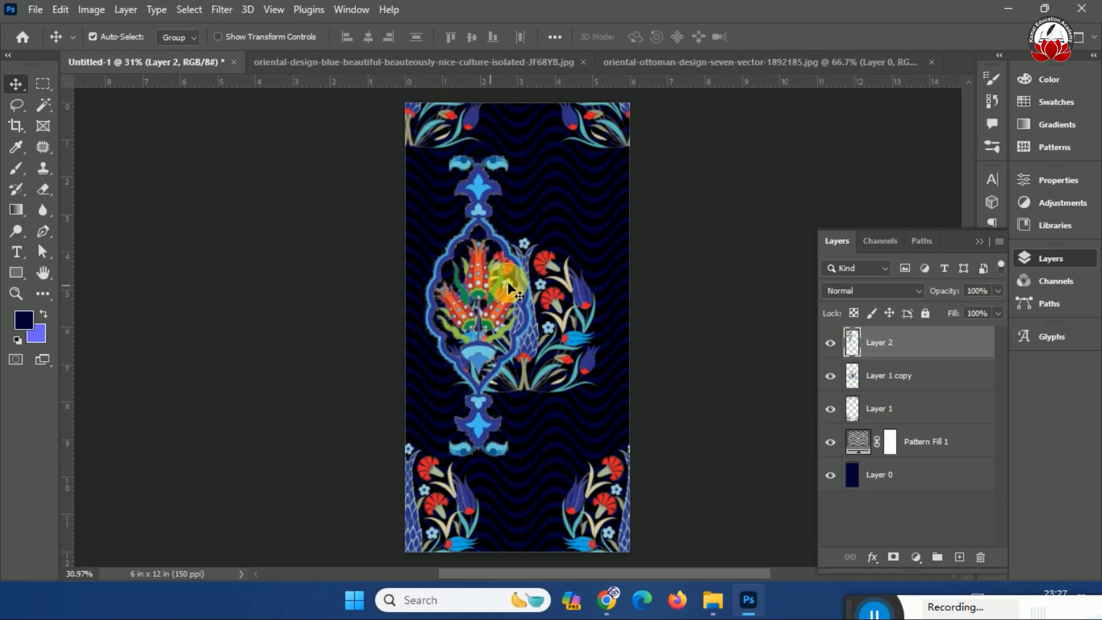
scroll(508, 281, up, 3)
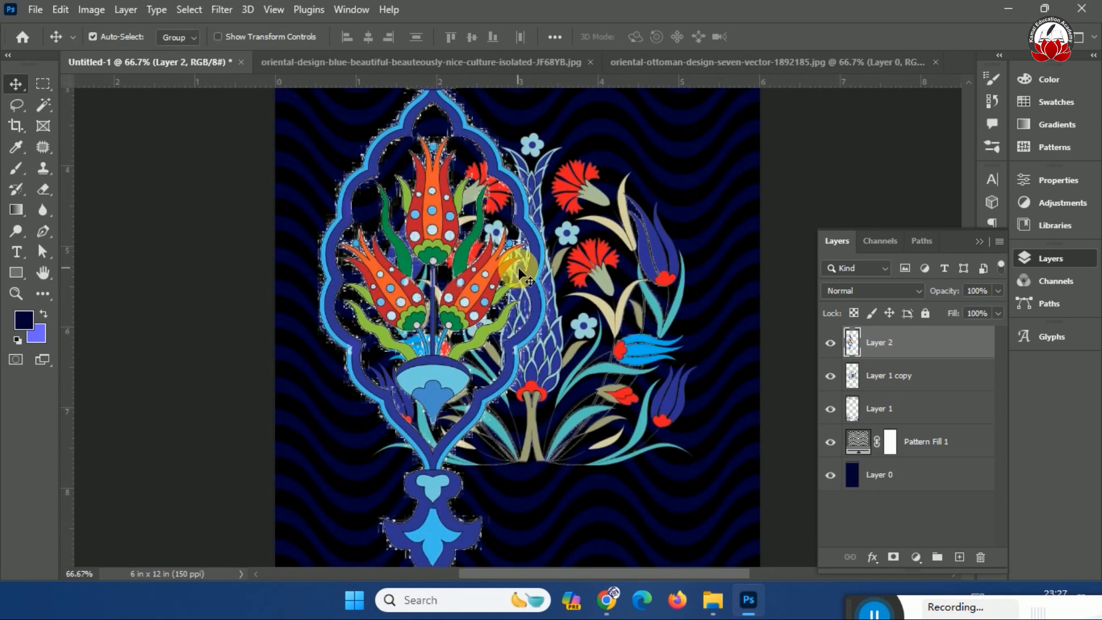
scroll(518, 267, up, 10)
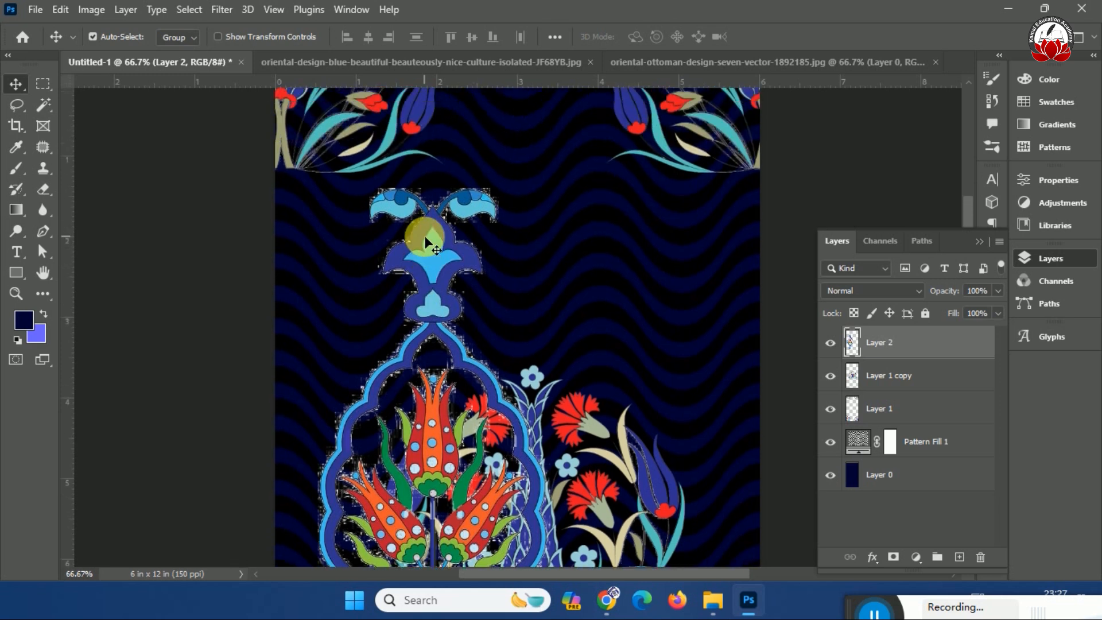
scroll(425, 236, up, 3)
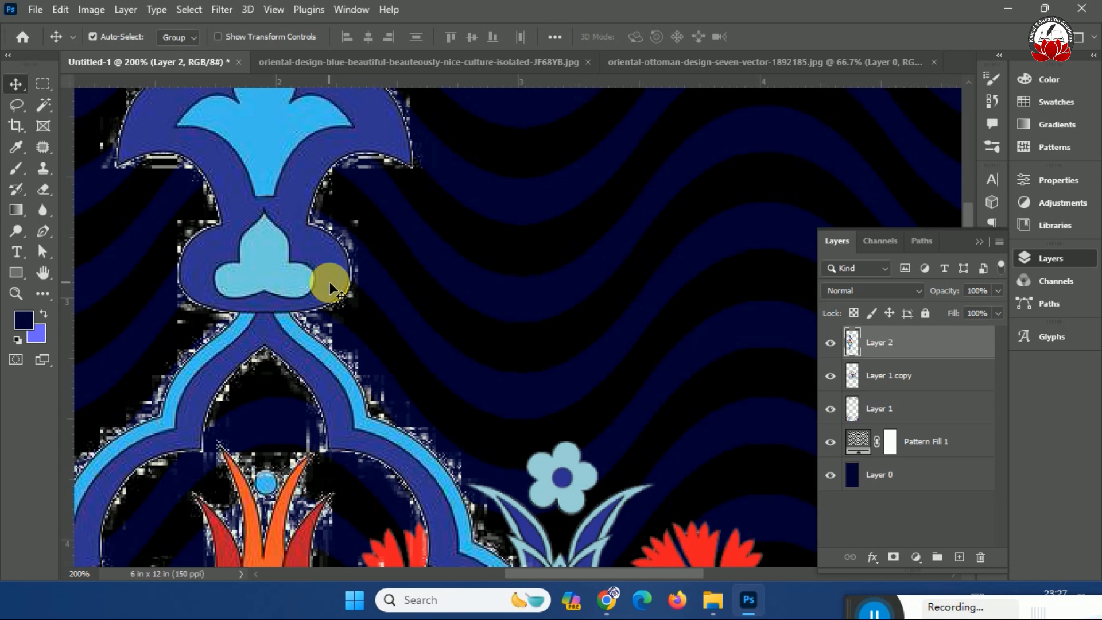
Delete the pasted tulip medallion layer from the design
scroll(390, 253, down, 5)
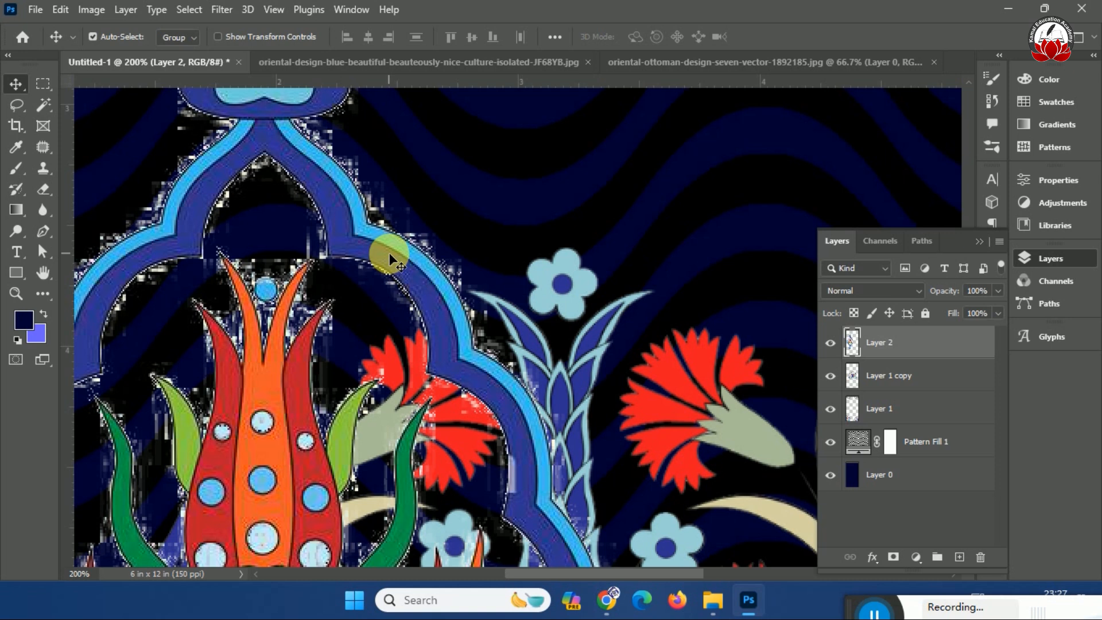
key(Delete)
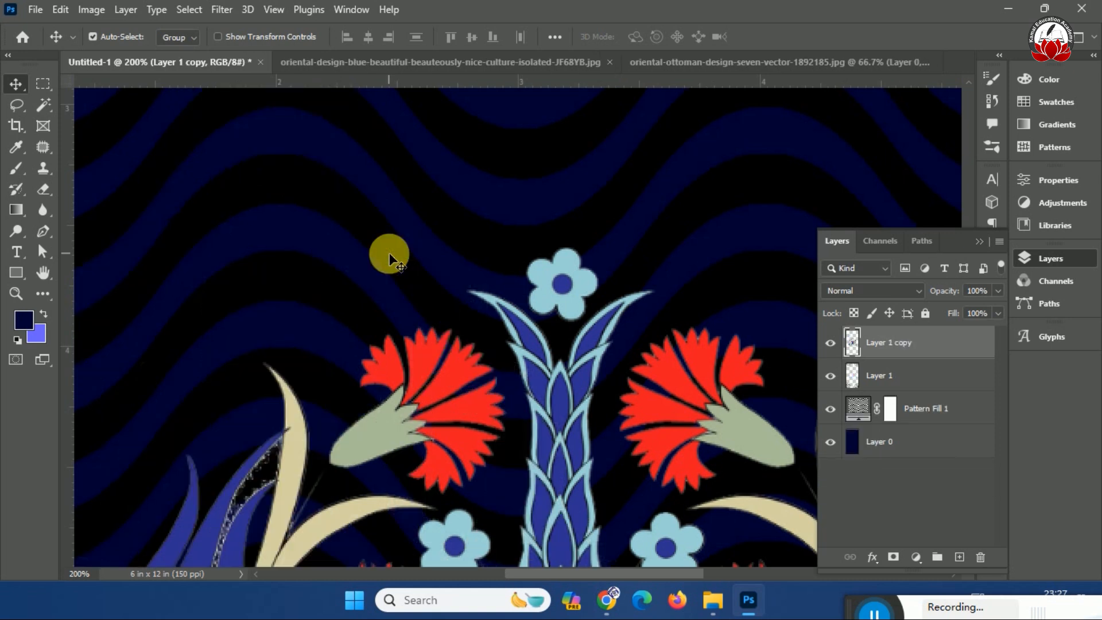
key(ctrl+minus)
key(ctrl+minus)
key(ctrl+minus)
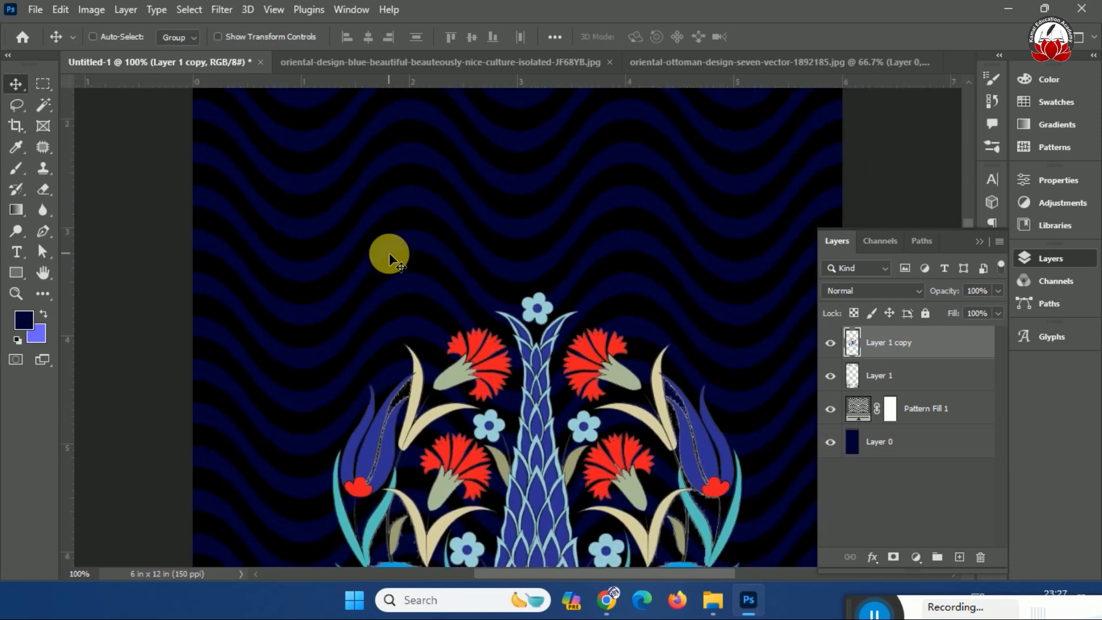
scroll(394, 253, down, 5)
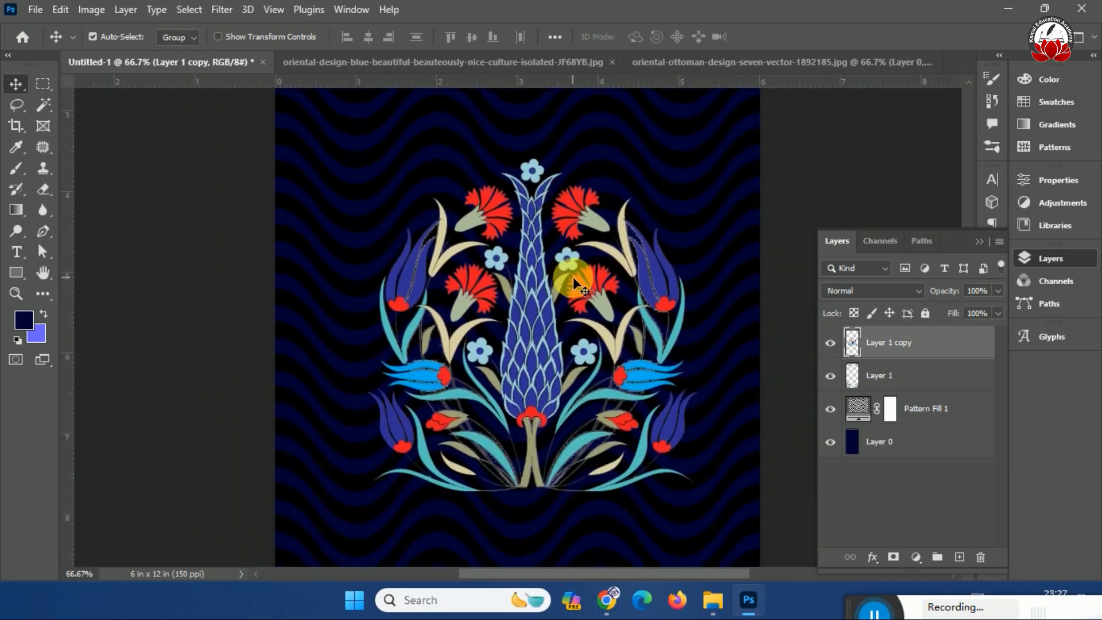
key(ctrl+minus)
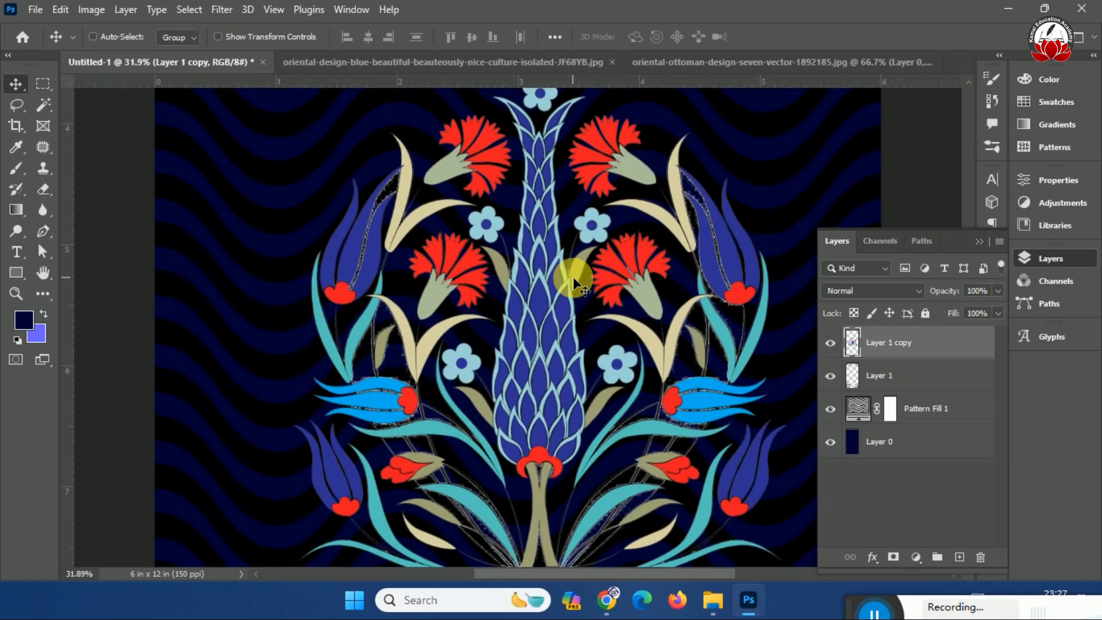
key(ctrl+0)
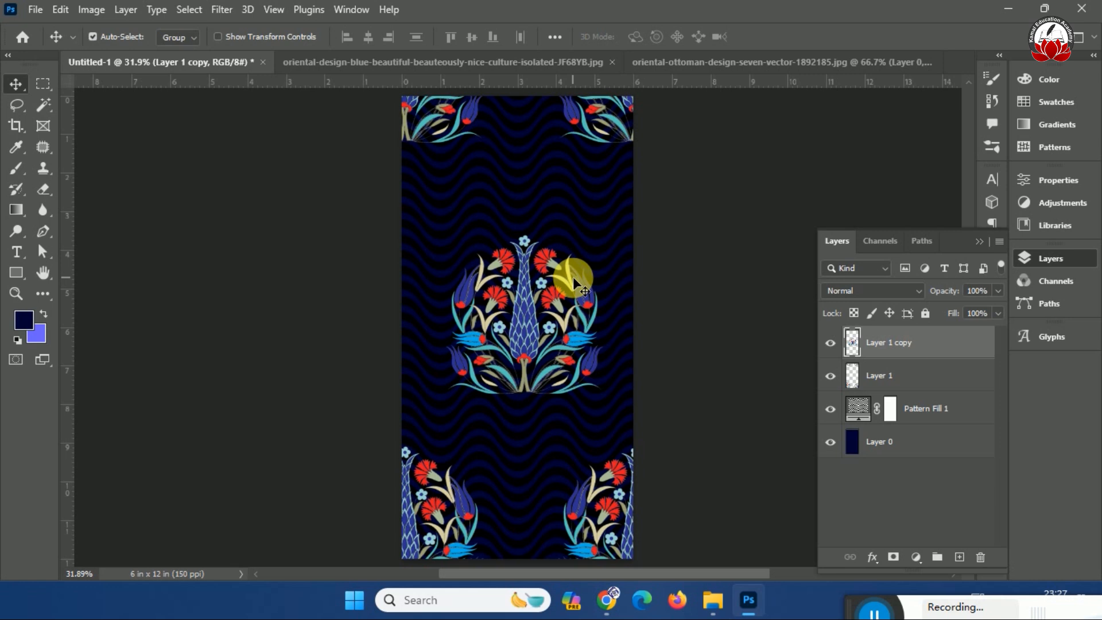
Duplicate the central floral motif, flip the copy vertically and centre it above the original so their tips meet
drag(527, 341, 549, 236)
key(ctrl+z)
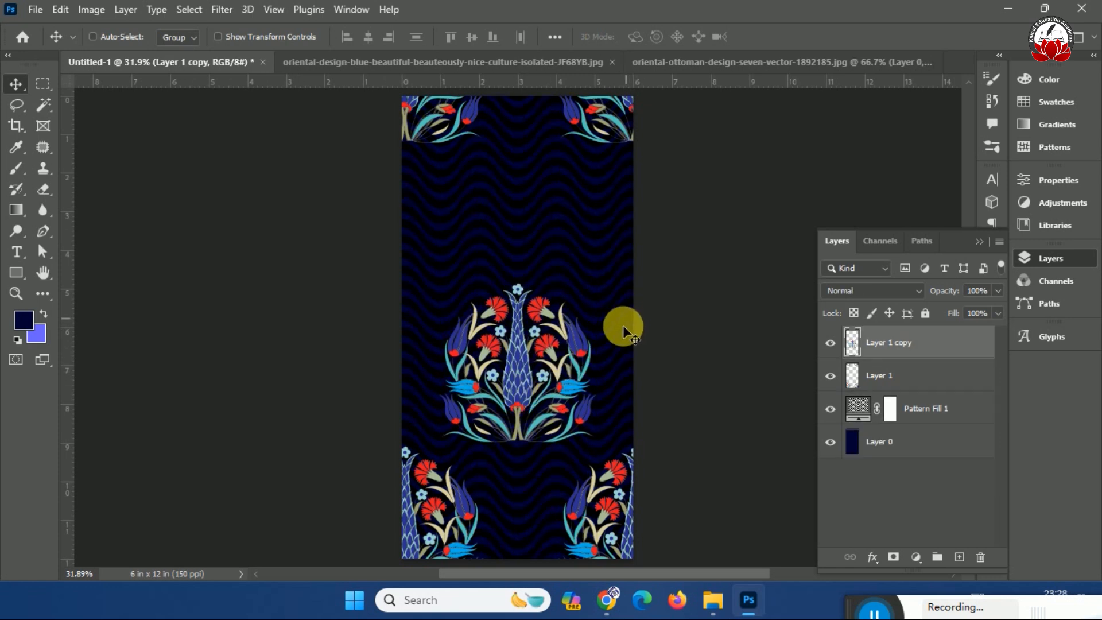
drag(512, 381, 539, 240)
key(ctrl+t)
right_click(565, 256)
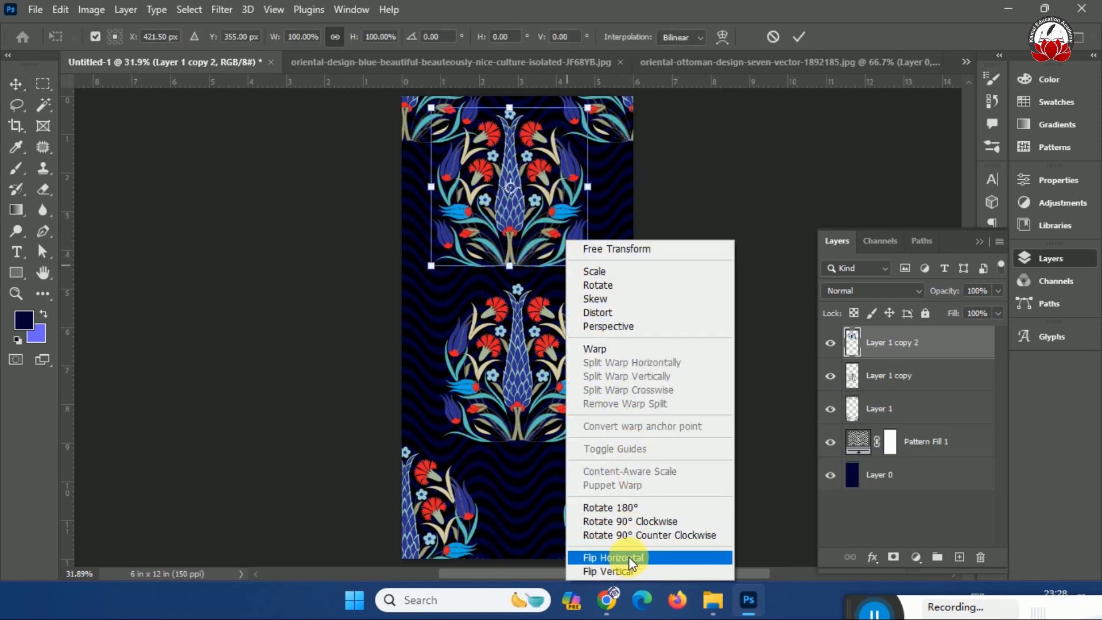
click(626, 572)
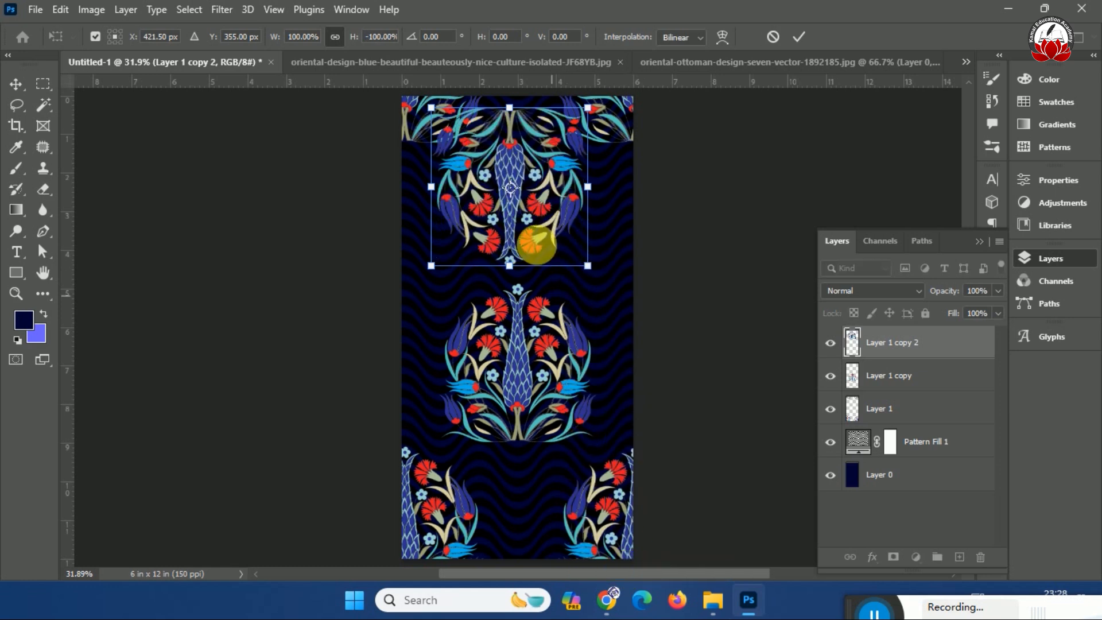
drag(519, 182, 532, 201)
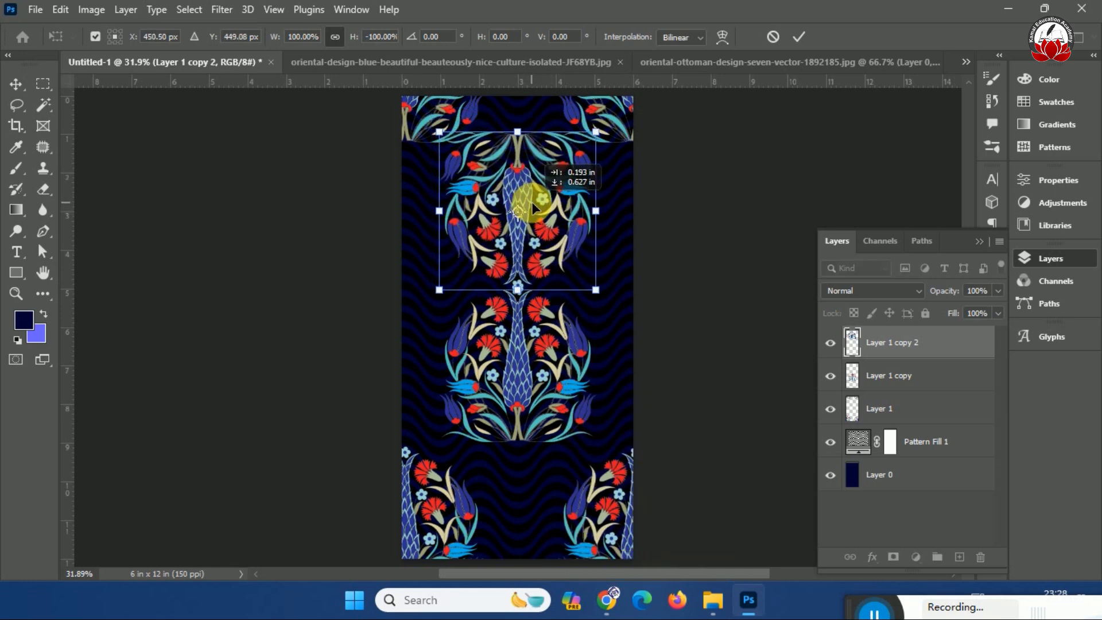
key(Return)
Shift both mirrored central motifs slightly down, below the floral fragments at the canvas's upper edge
drag(520, 386, 522, 409)
drag(526, 237, 528, 247)
click(503, 318)
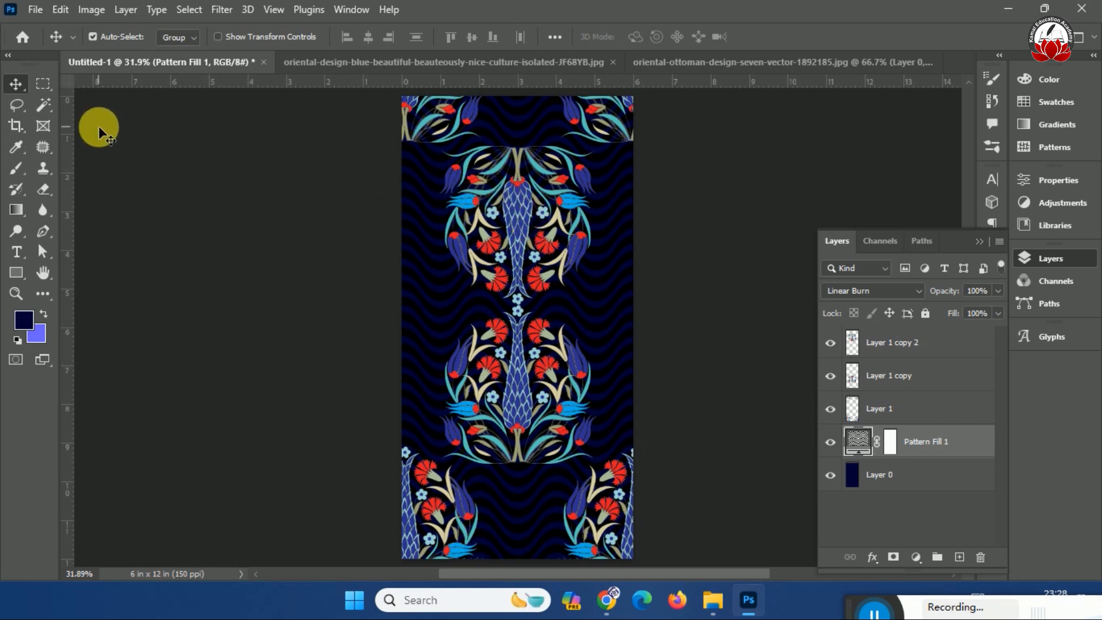
Place a vertical guide at the canvas centre and flip the left half of the upper motif on Layer 1 copy 2 horizontally
click(44, 84)
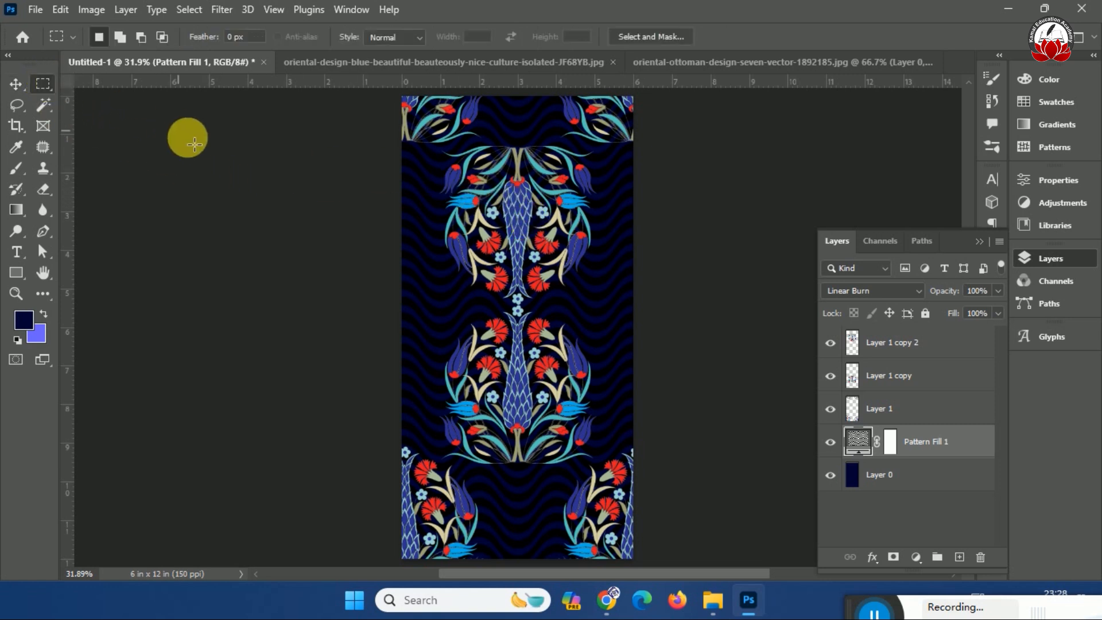
drag(68, 295, 518, 298)
drag(371, 143, 517, 363)
click(907, 342)
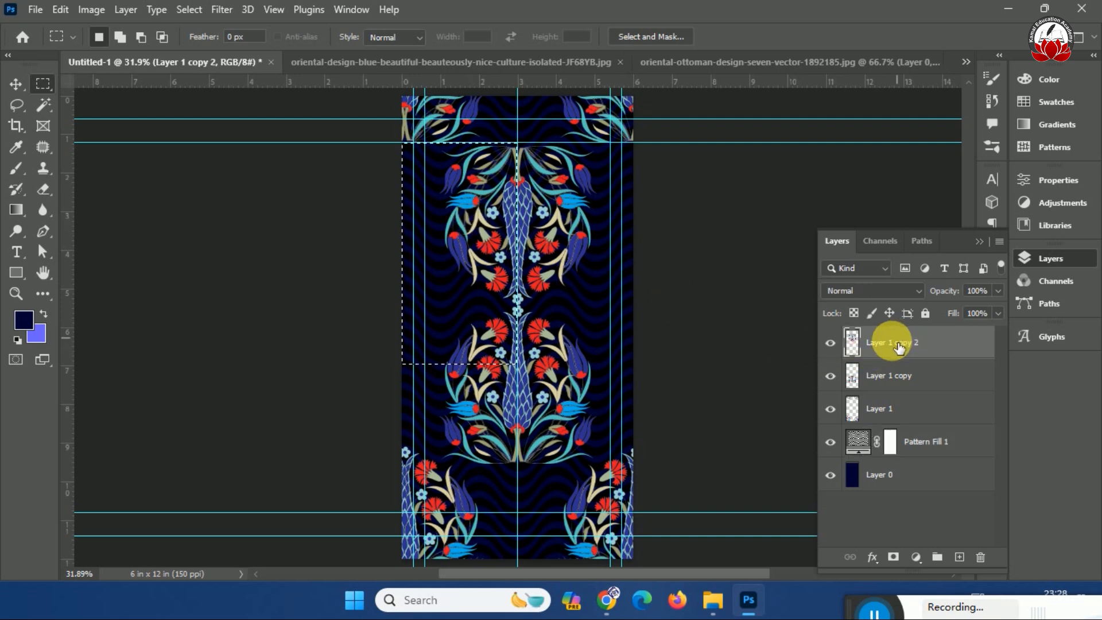
key(ctrl+t)
right_click(452, 245)
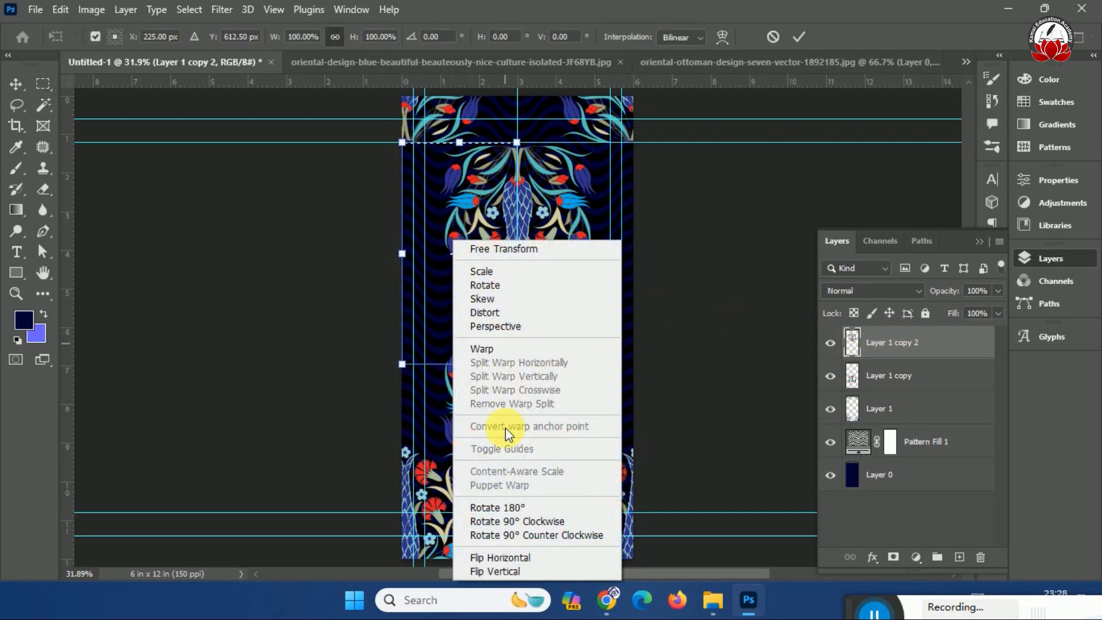
click(517, 556)
key(Return)
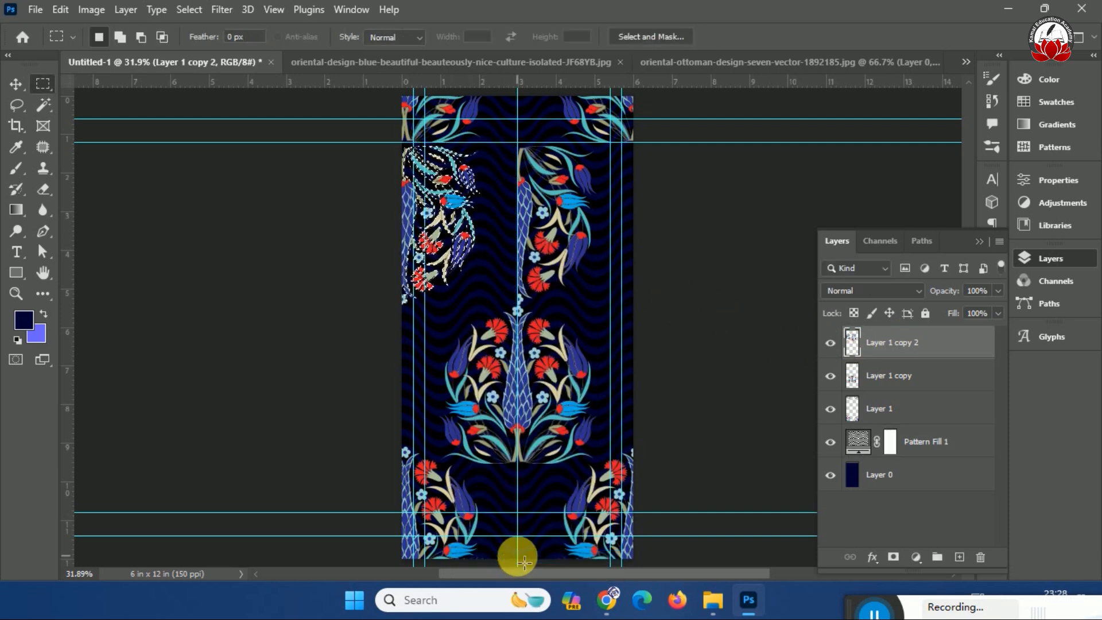
key(ctrl+d)
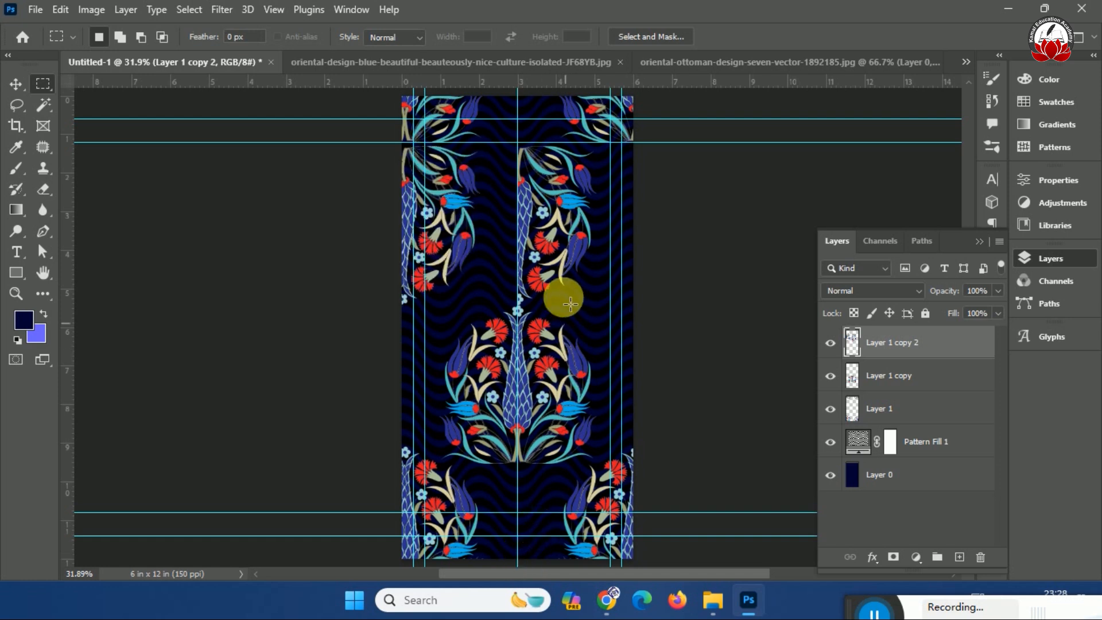
Flip the right half of the upper motif horizontally against the canvas's right edge and hide the guides
drag(633, 142, 519, 363)
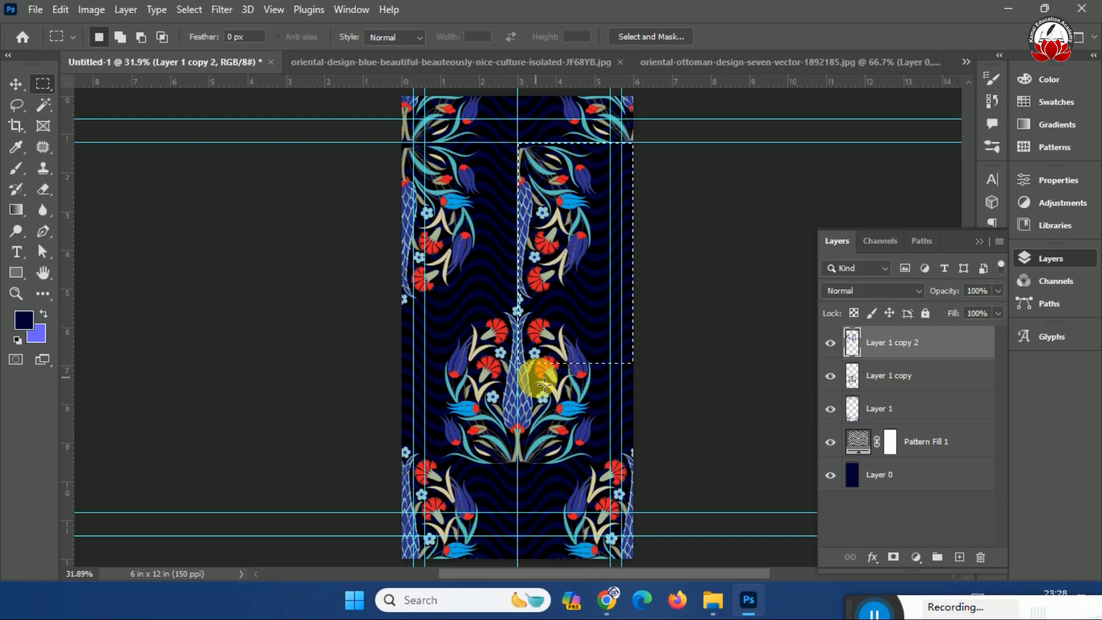
key(ctrl+t)
right_click(533, 206)
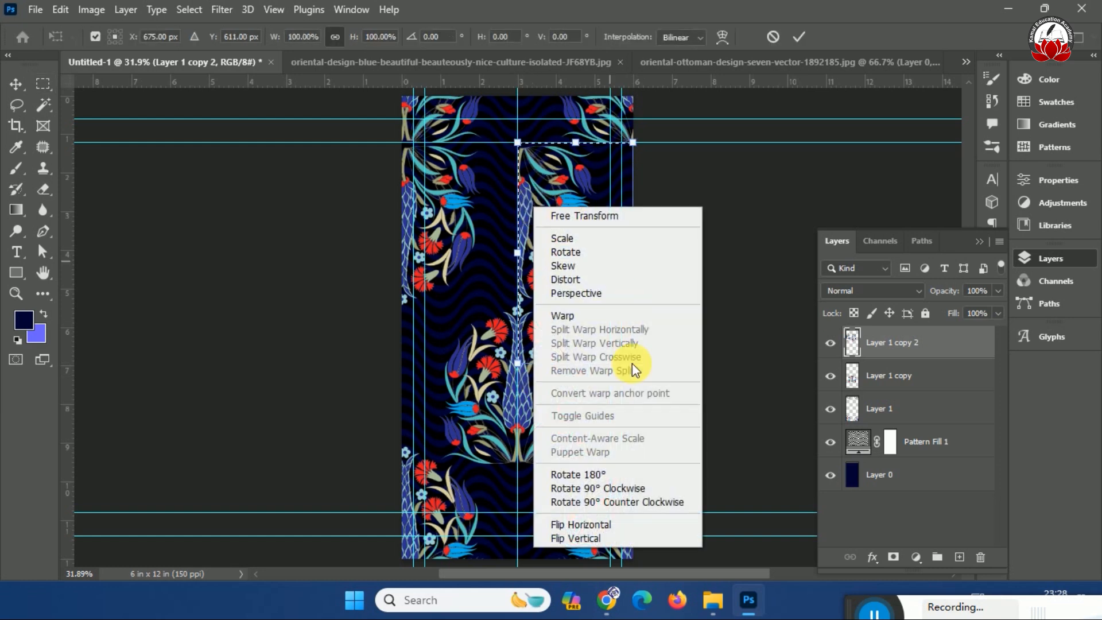
click(601, 527)
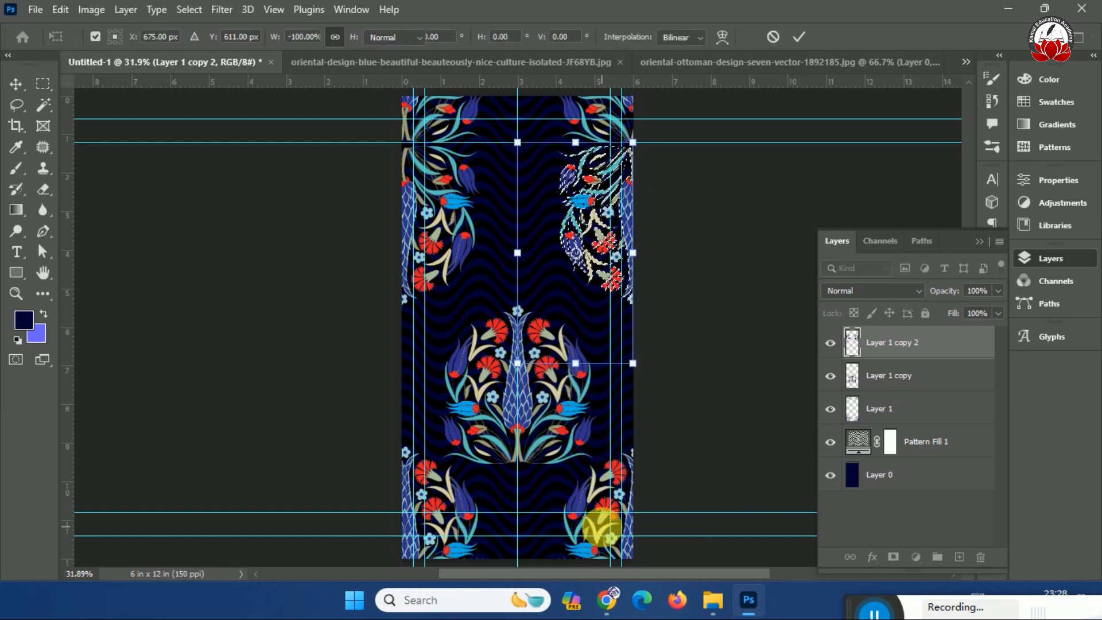
key(Return)
key(ctrl+f)
click(685, 20)
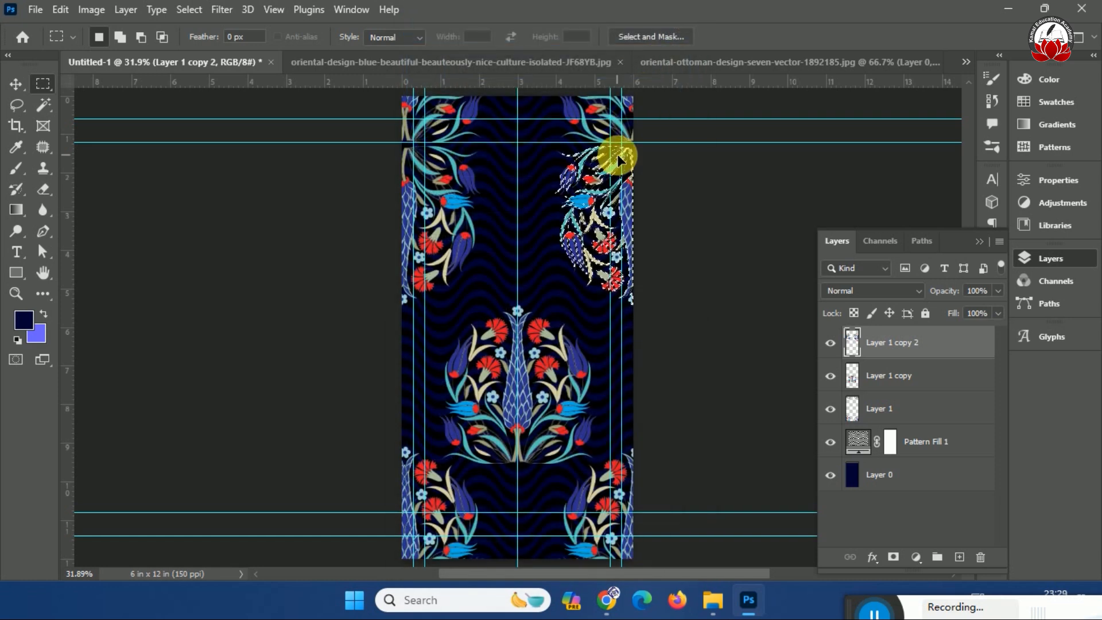
key(ctrl+h)
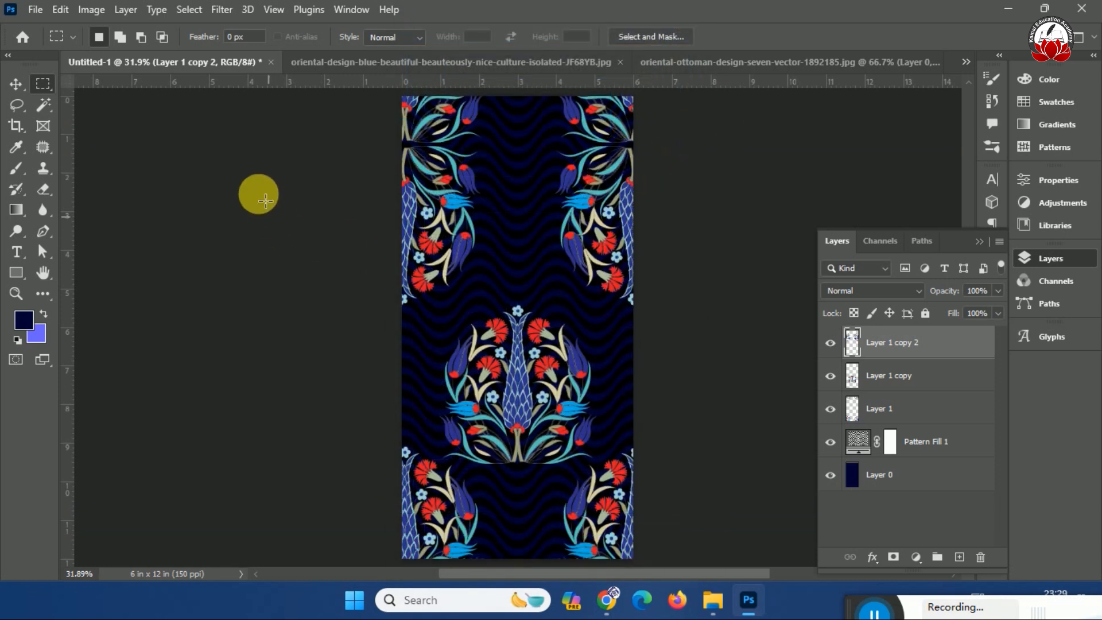
Move the central floral motif slightly up and the upside-down edge motifs on Layer 1 copy 2 down, keeping them against both canvas edges
click(15, 86)
drag(517, 391, 516, 366)
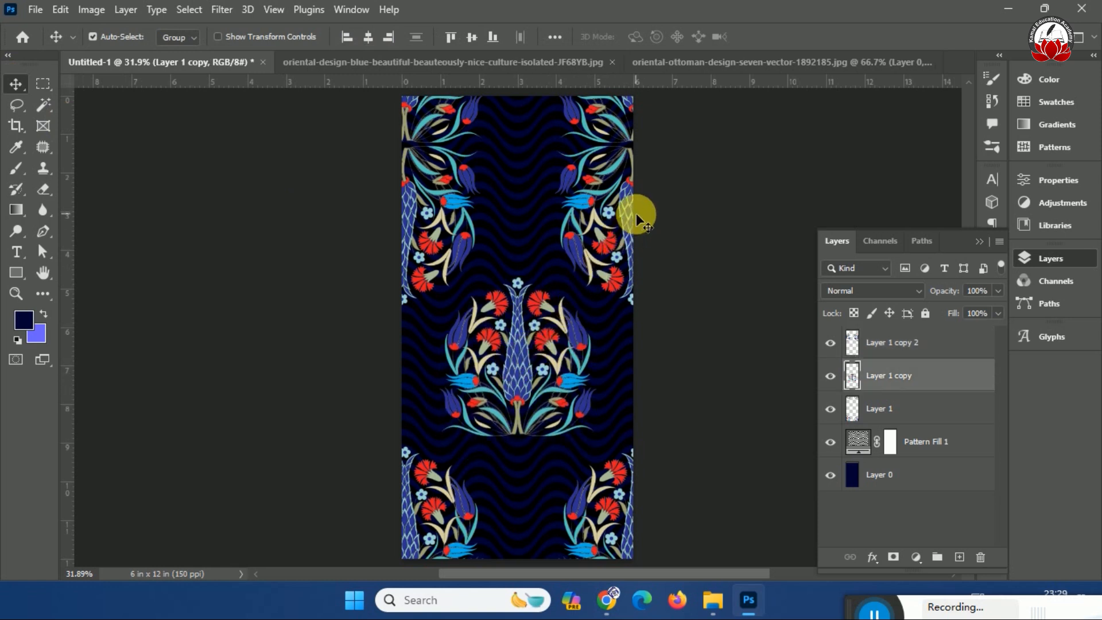
drag(633, 234, 621, 255)
key(ctrl+z)
click(844, 342)
key(ctrl+t)
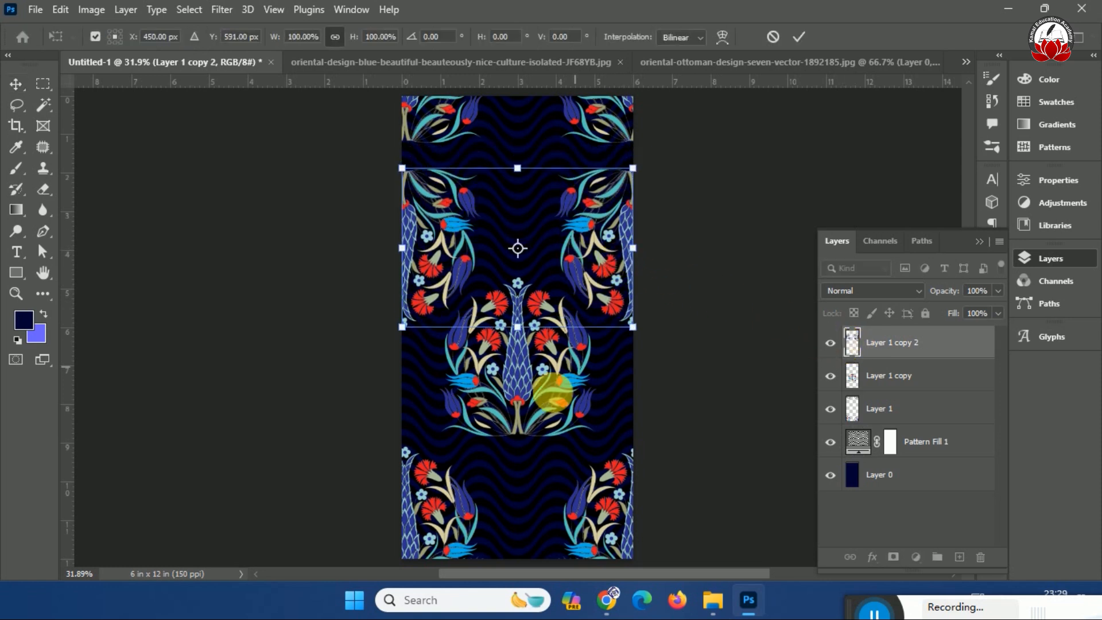
key(Return)
Lower the central floral motif slightly to balance its spacing from the edge motifs and check the spacing up close
drag(524, 374, 523, 392)
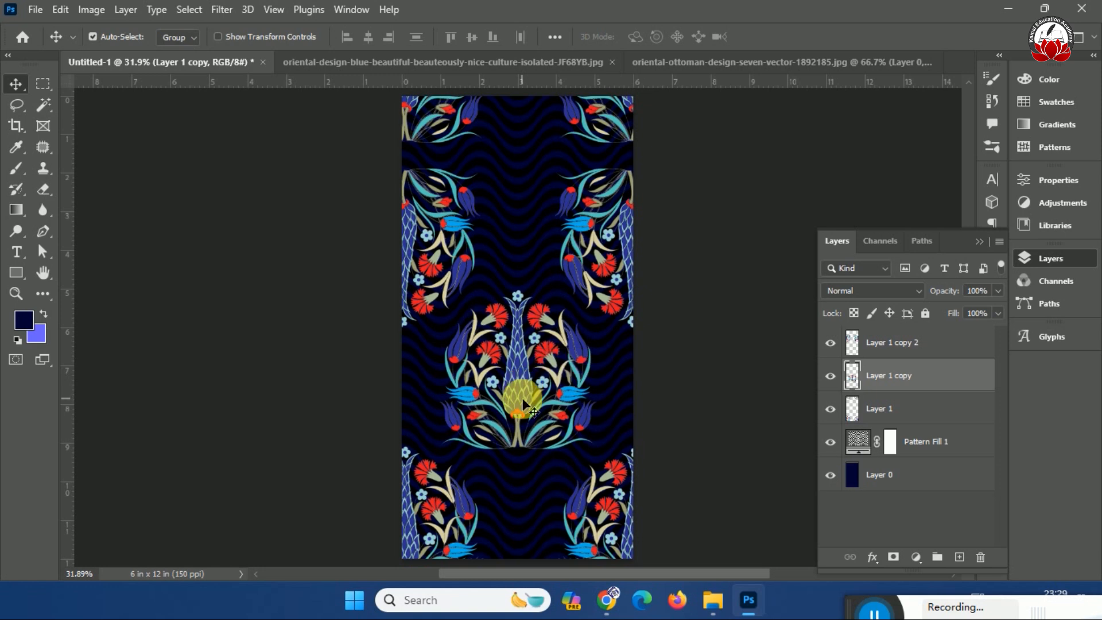
scroll(522, 398, up, 3)
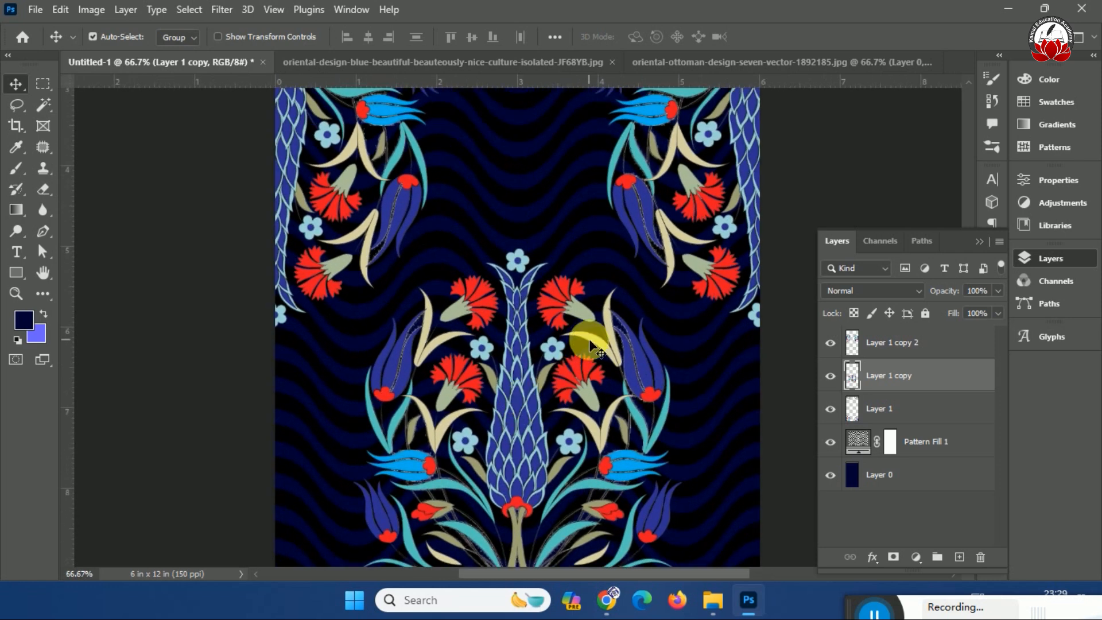
key(ctrl+plus)
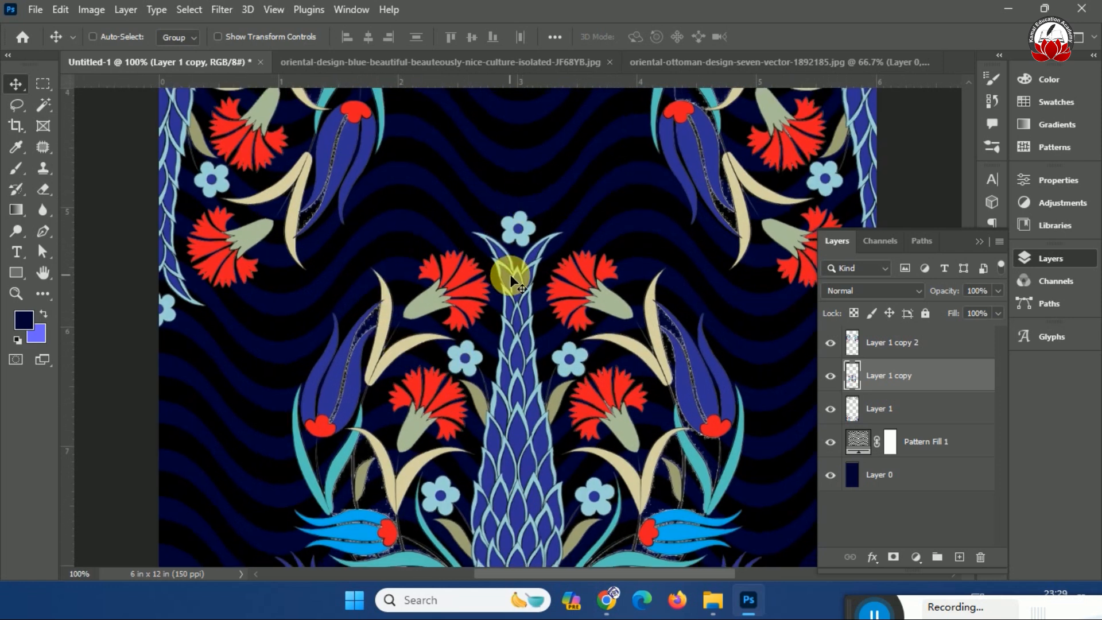
key(ctrl+minus)
key(ctrl+minus)
key(ctrl+0)
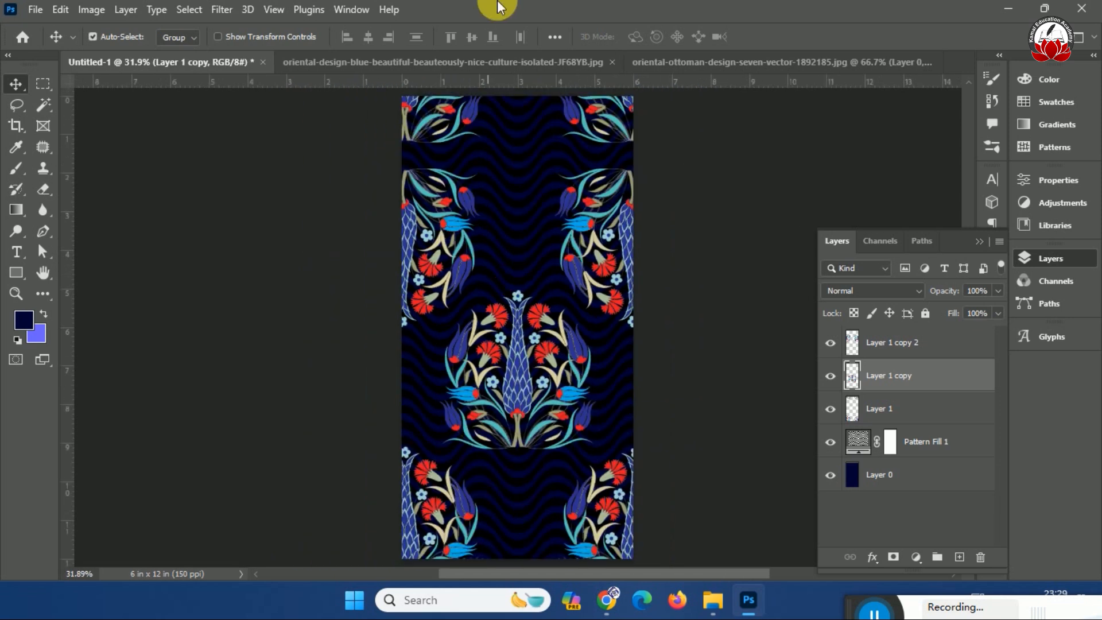
Save a JPEG copy of the design in Downloads as 21042024
click(37, 9)
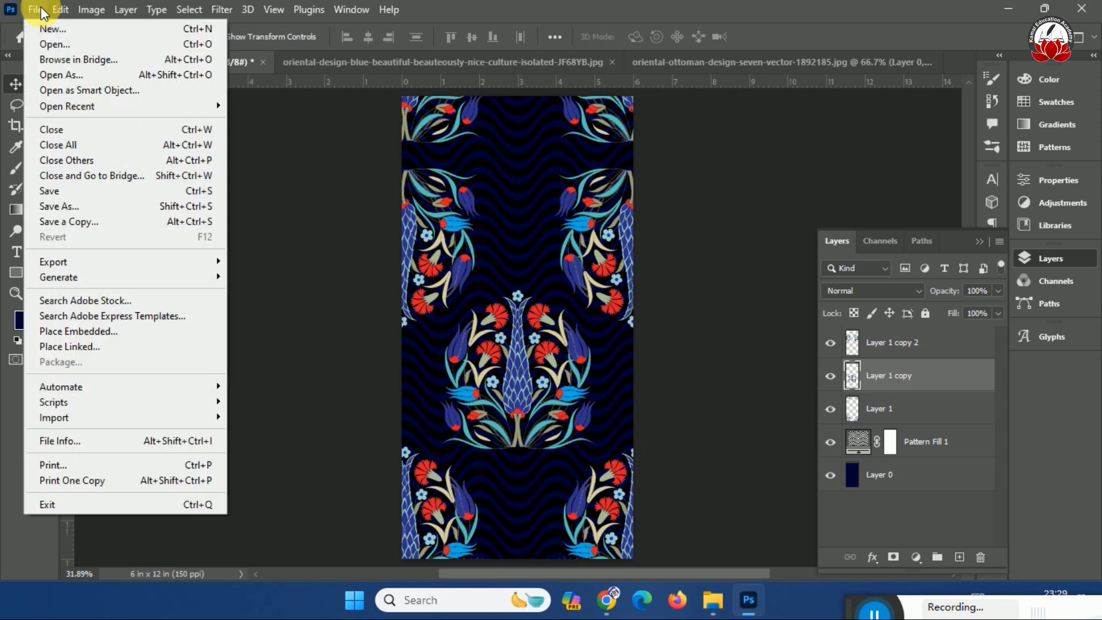
click(96, 222)
click(468, 429)
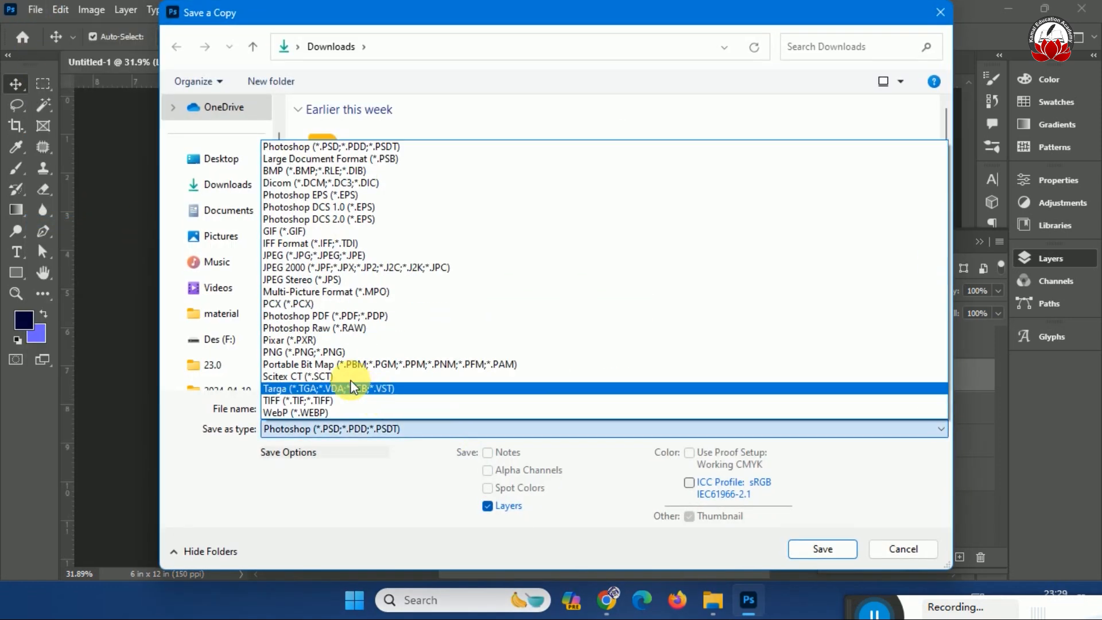
click(359, 256)
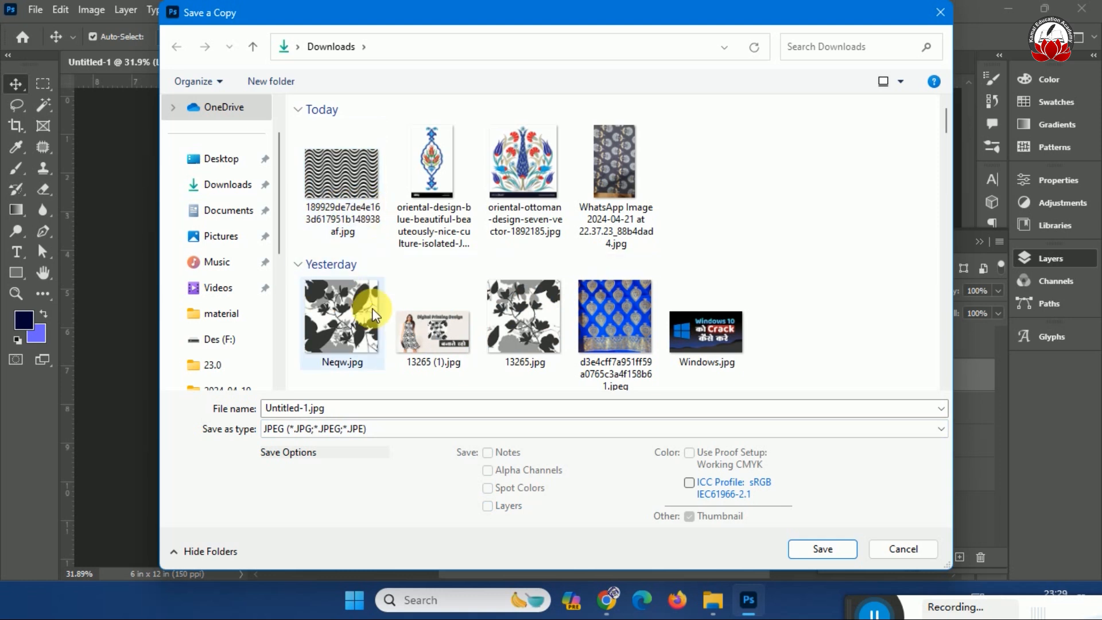
click(360, 412)
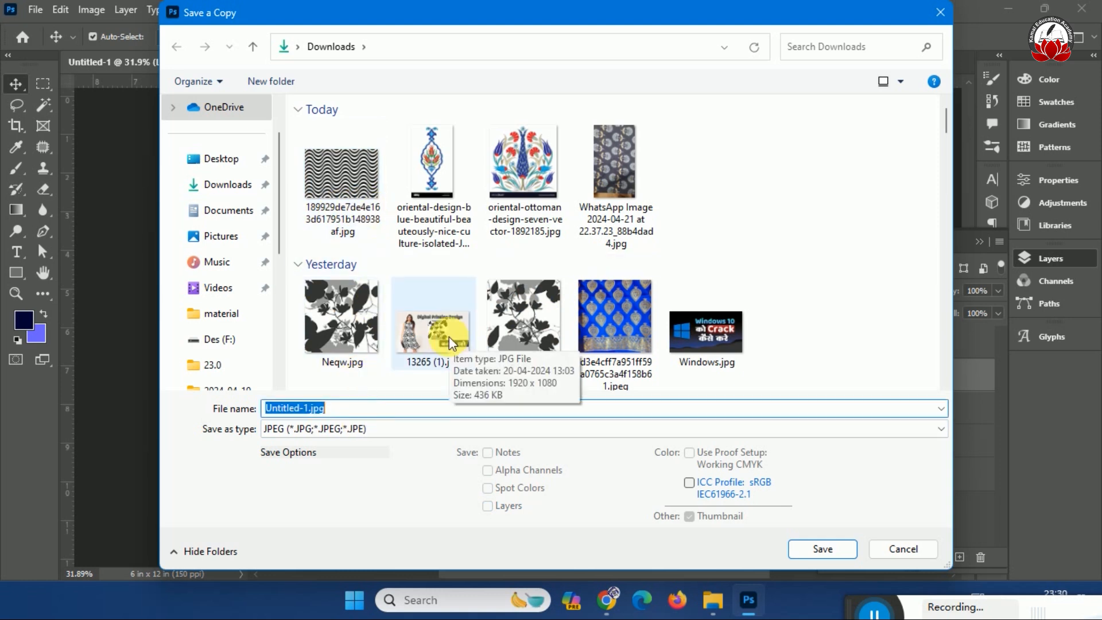
text(2104)
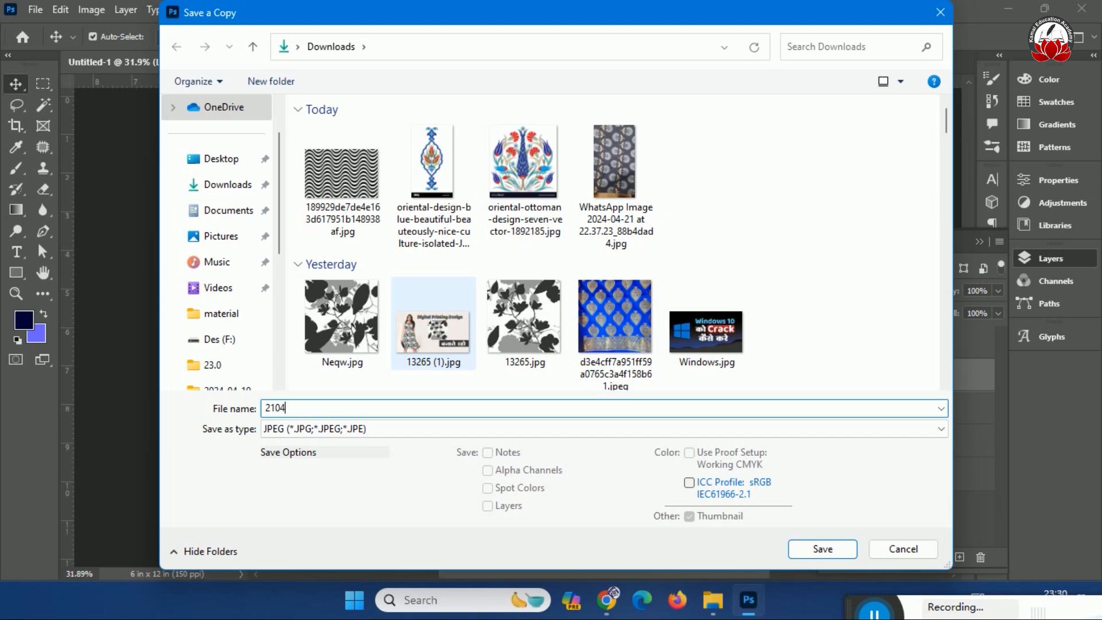
text(4)
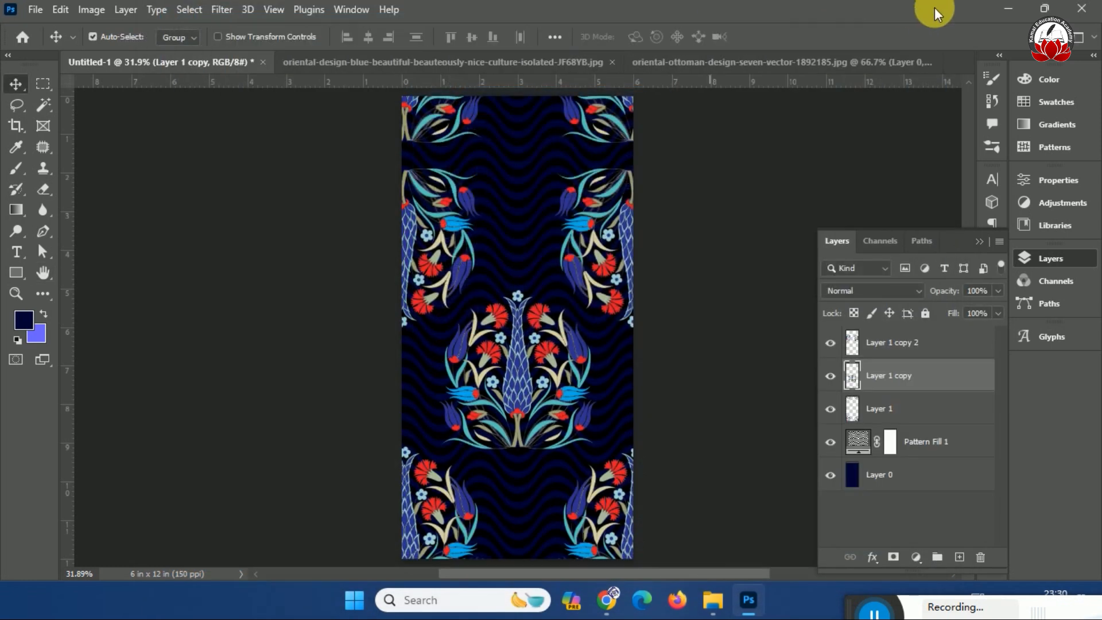
Switch from Photoshop to Chrome and open a new browser tab
click(1008, 9)
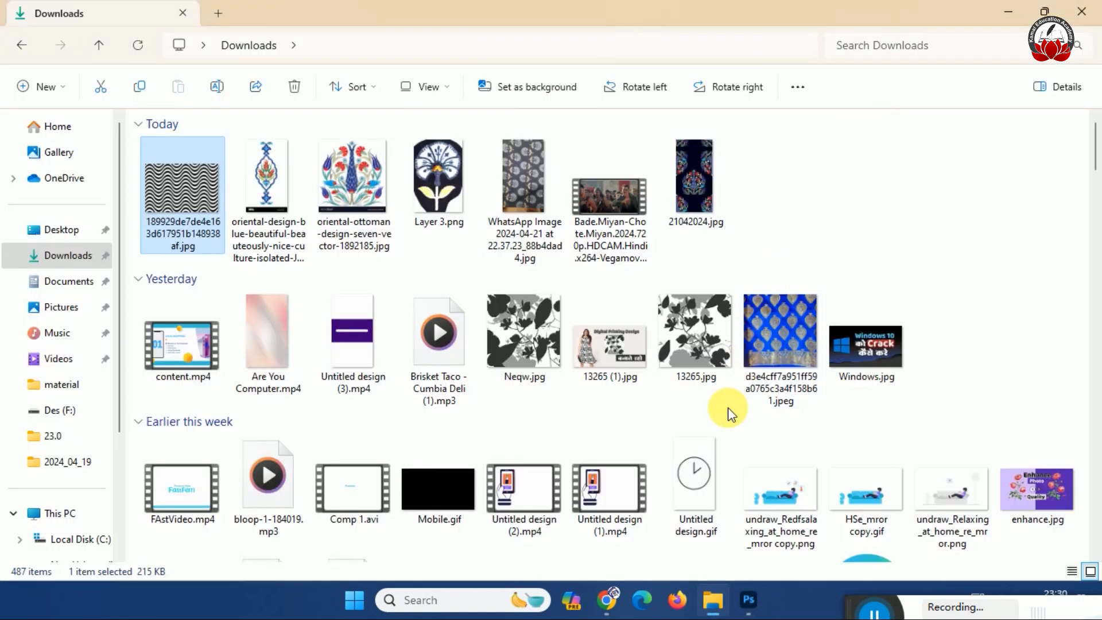
click(612, 599)
click(624, 12)
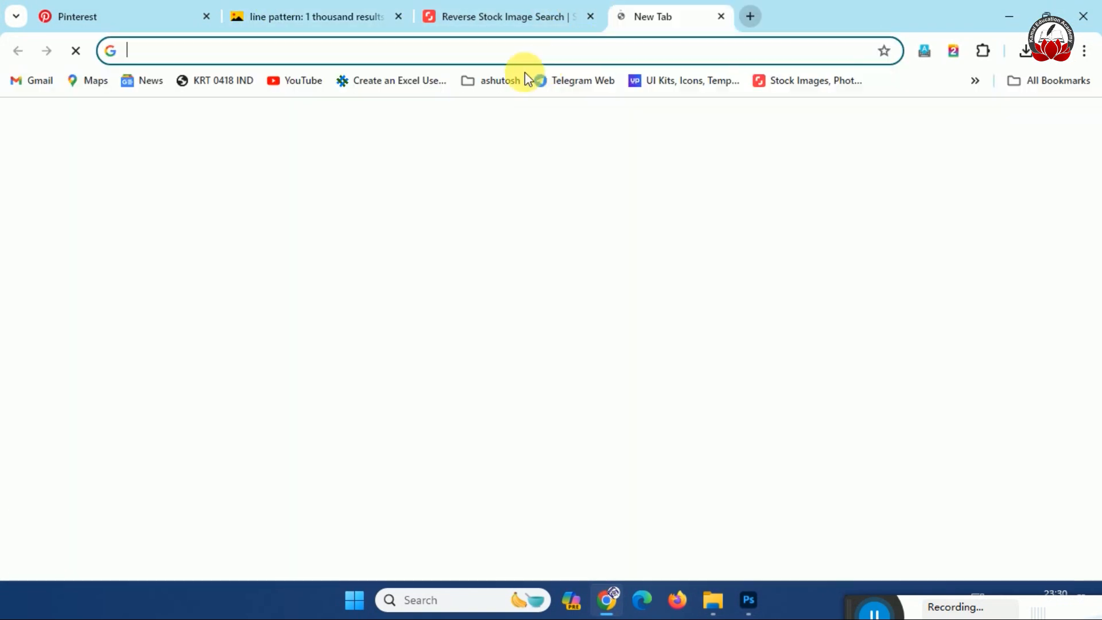
Open the previously visited MyDigitex fabric page at mydigitex.com/fabrics/174586 and show its dress demo
text(my)
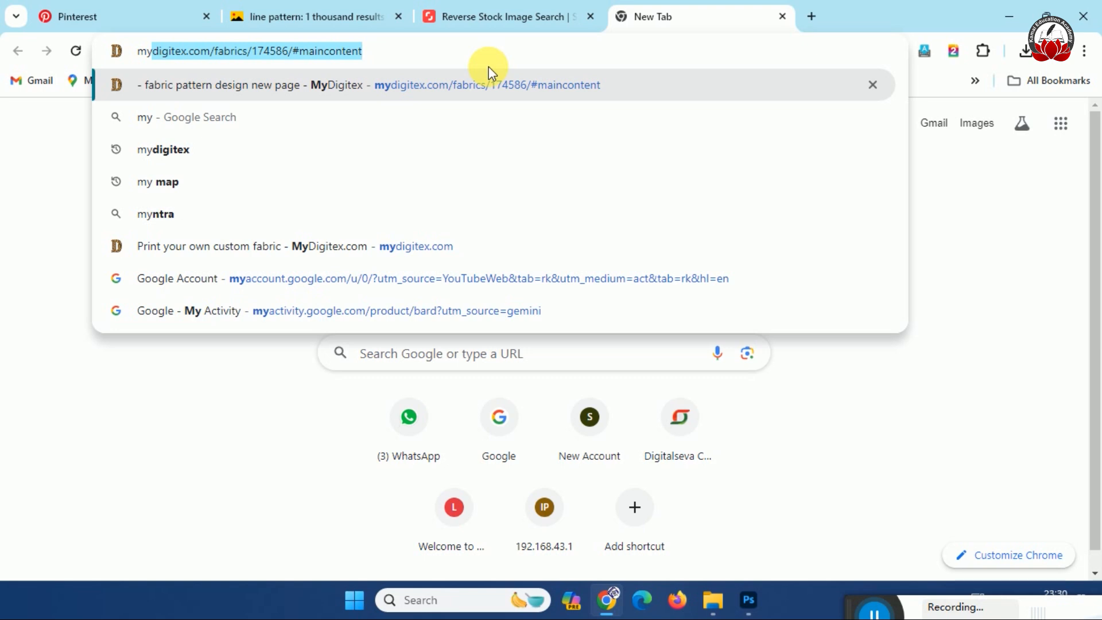
key(Return)
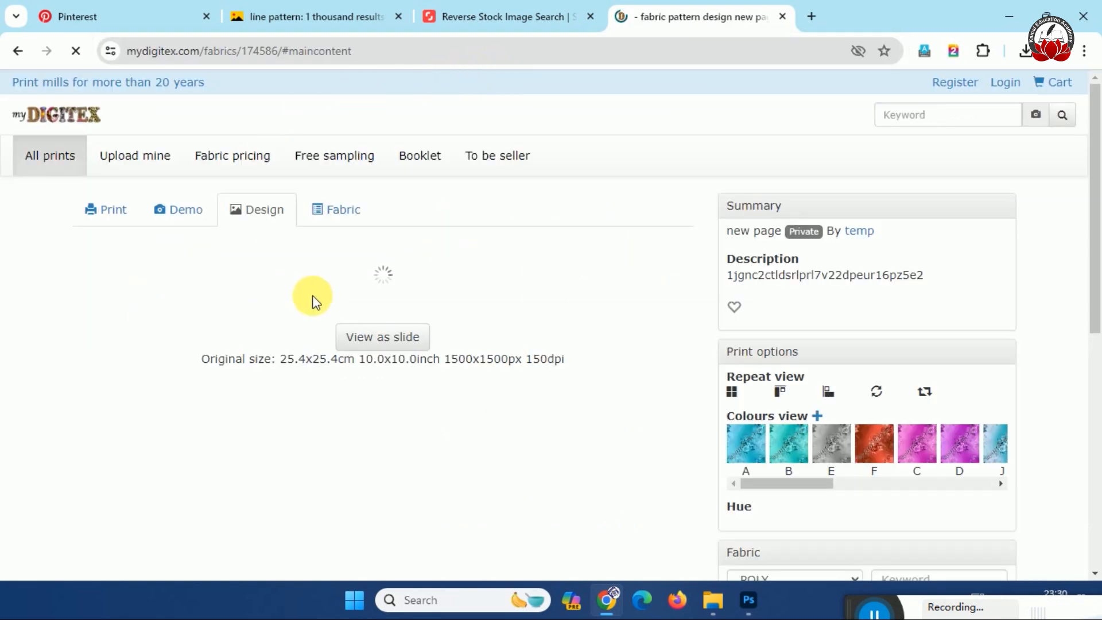
click(182, 213)
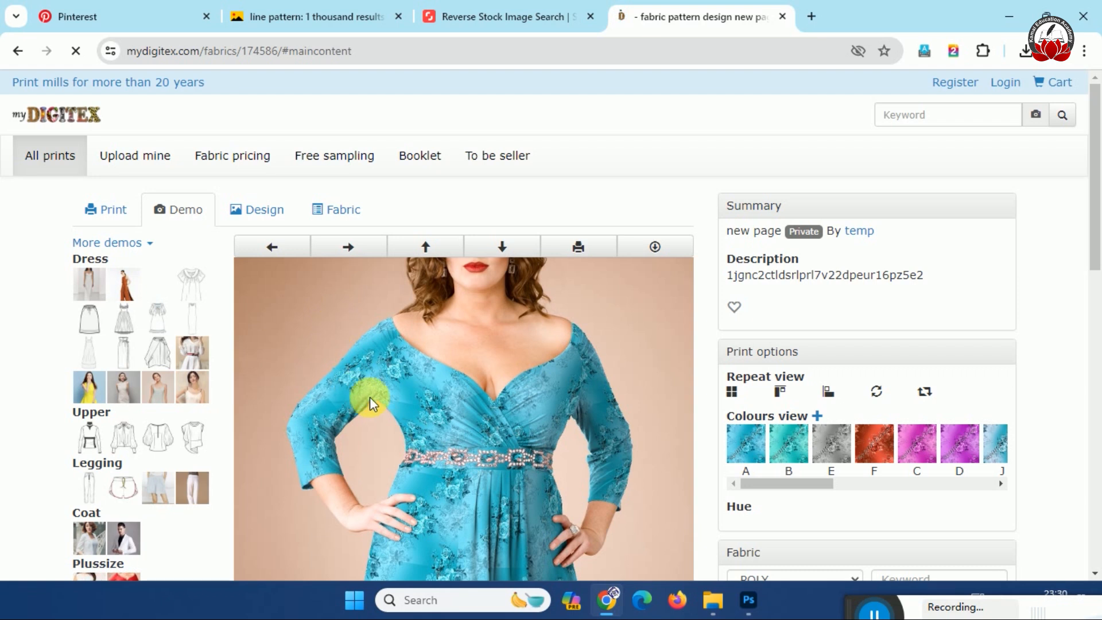
Upload 21042024.jpg from Downloads as the design for the MyDigitex demo
scroll(384, 398, down, 12)
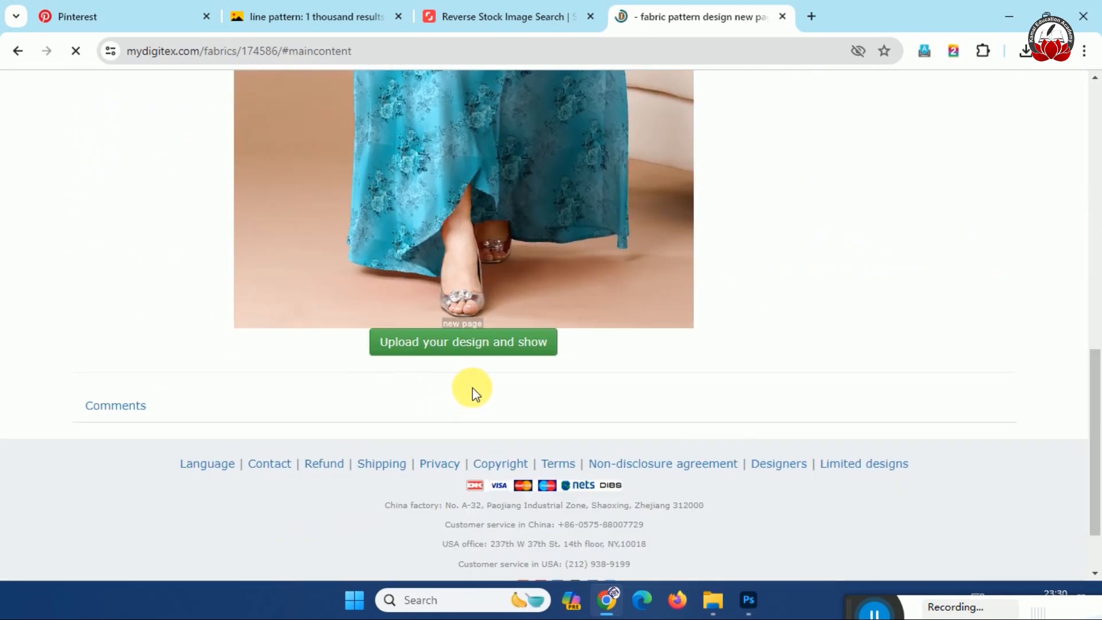
click(515, 358)
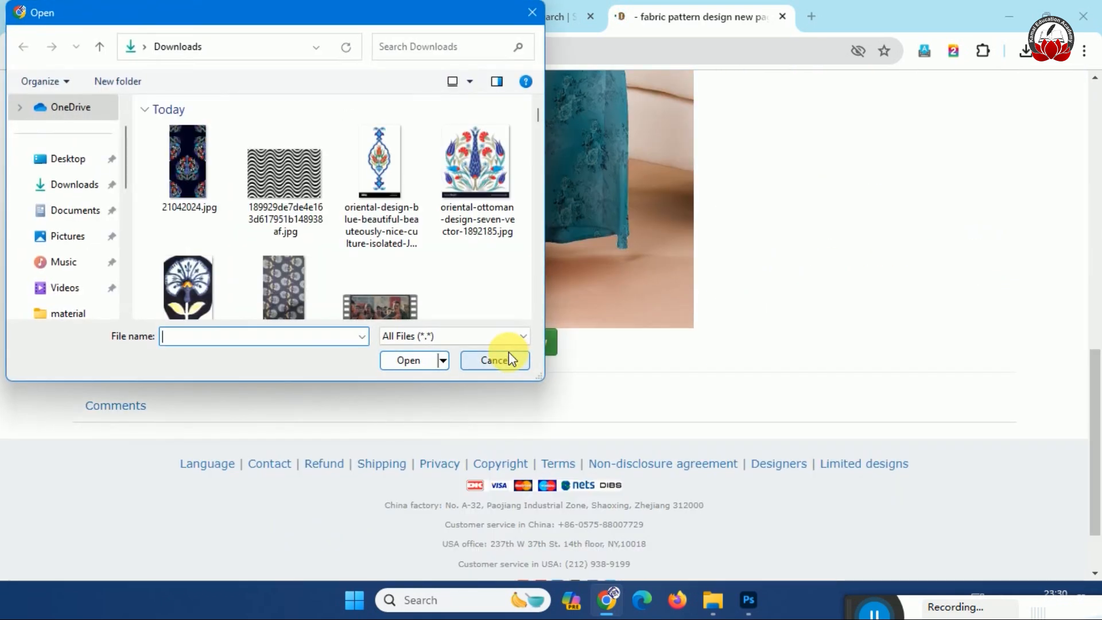
click(177, 202)
click(408, 360)
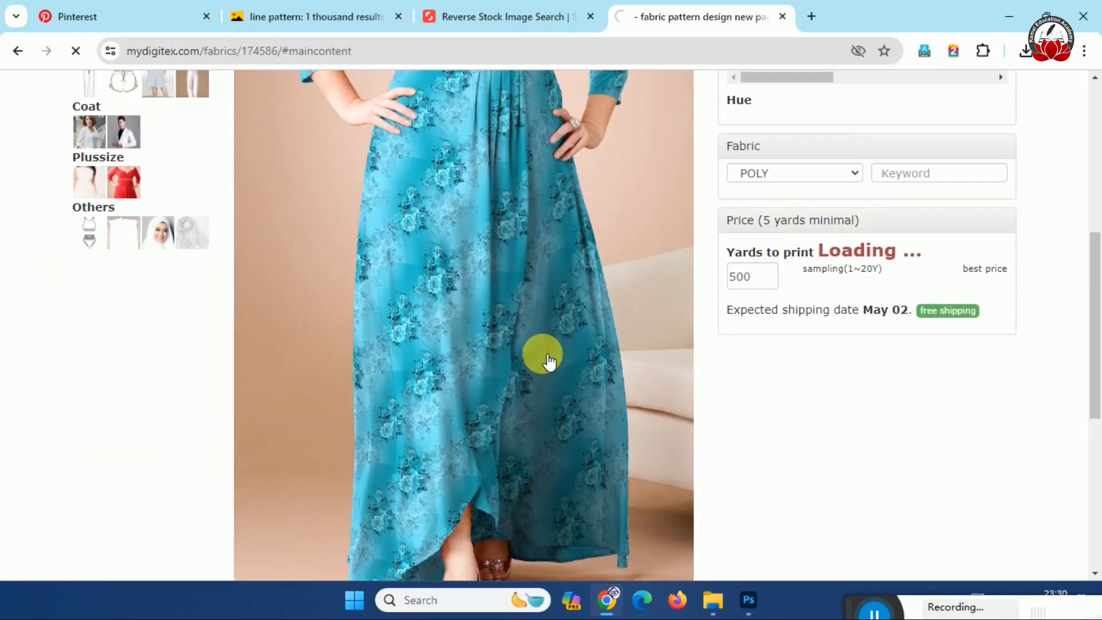
Show the uploaded design on the demo dress and examine how the repeat looks from bodice to skirt
scroll(542, 361, up, 5)
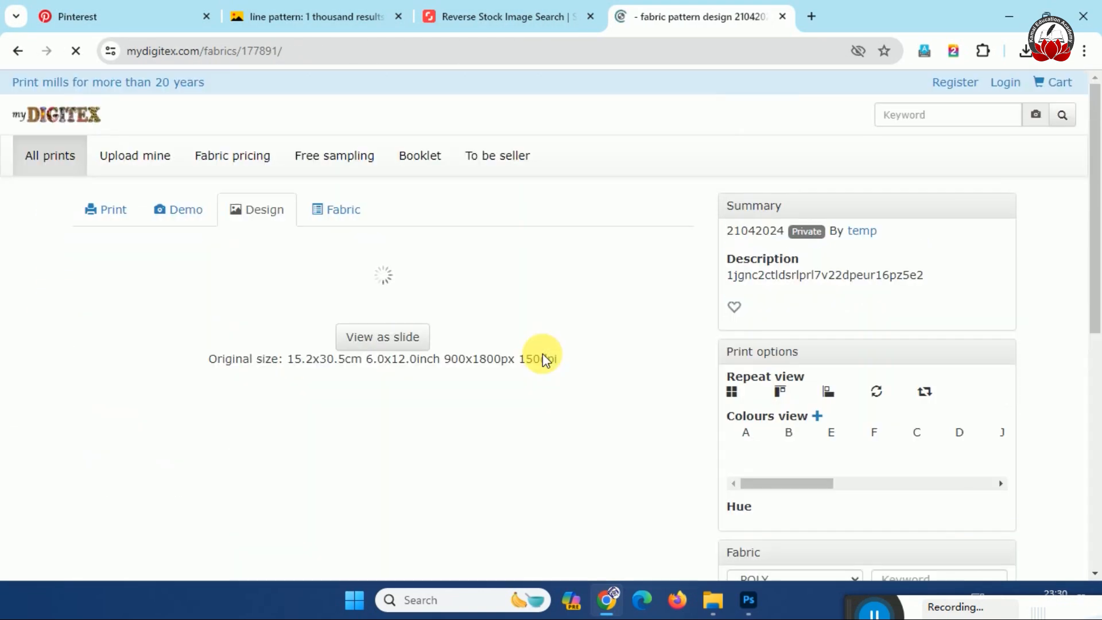
click(178, 210)
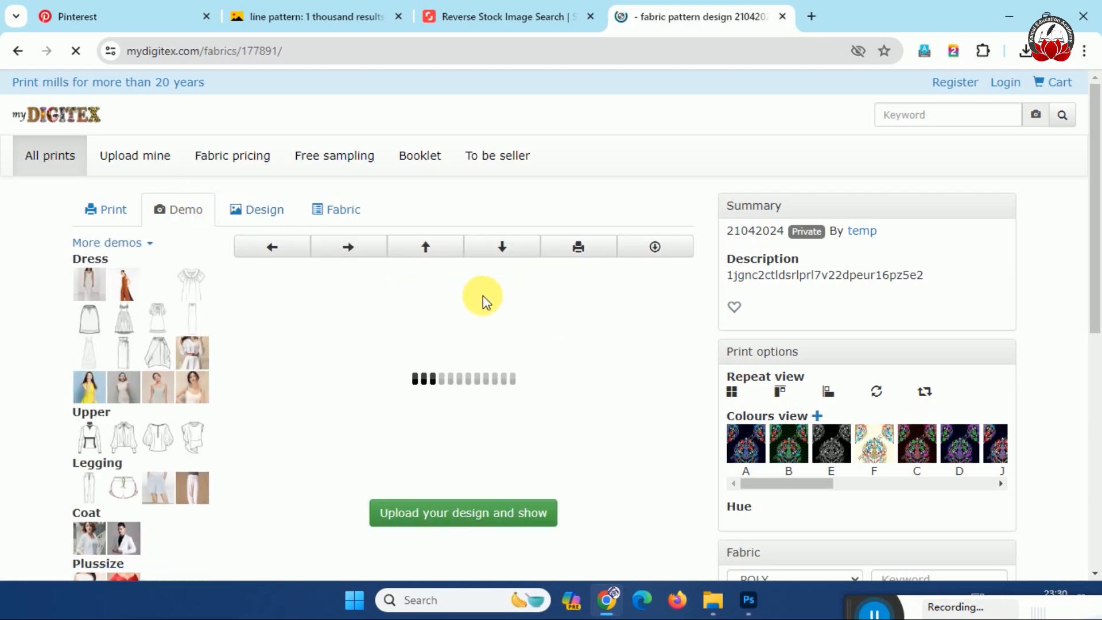
scroll(533, 408, down, 6)
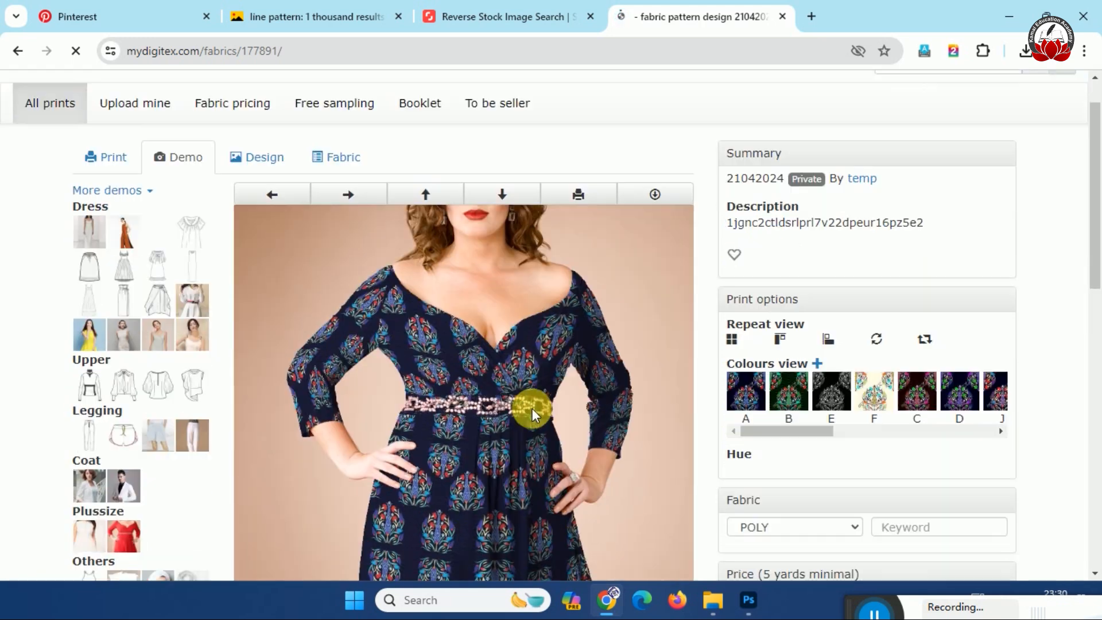
scroll(532, 408, down, 3)
scroll(533, 408, up, 3)
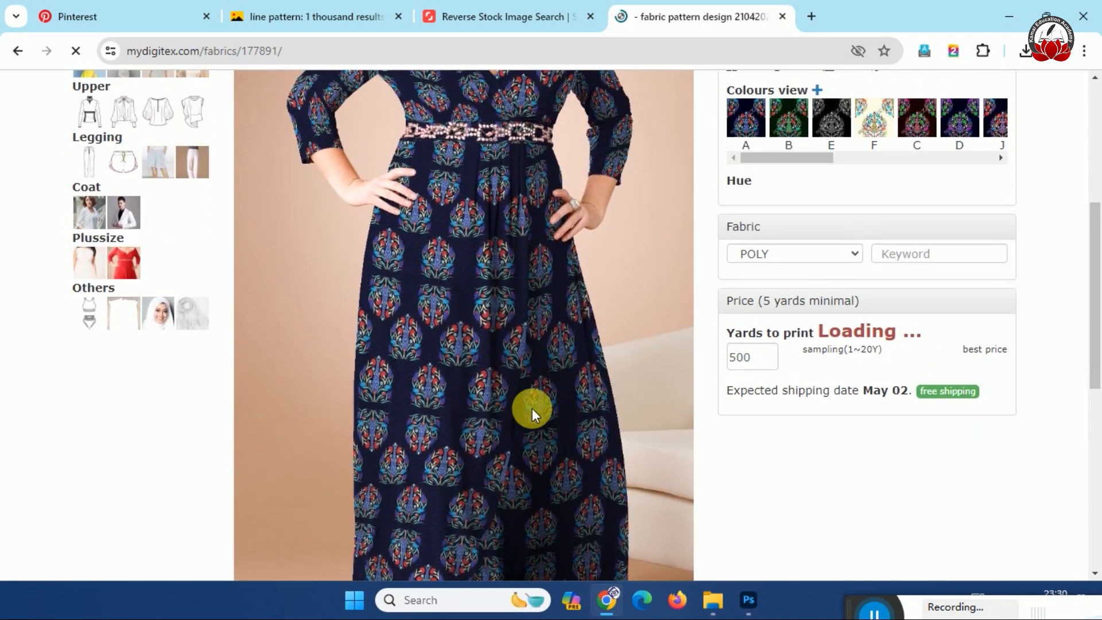
scroll(532, 408, up, 5)
scroll(532, 408, down, 3)
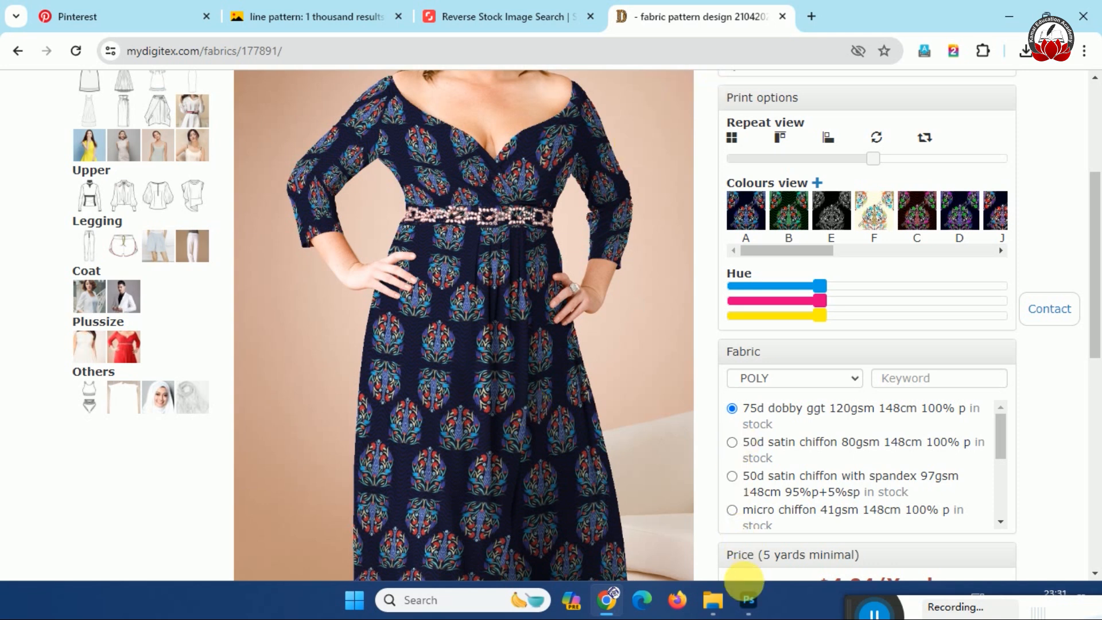
Switch to Photoshop and merge Layer 1, Layer 1 copy and Layer 1 copy 2 into one motif layer
click(749, 600)
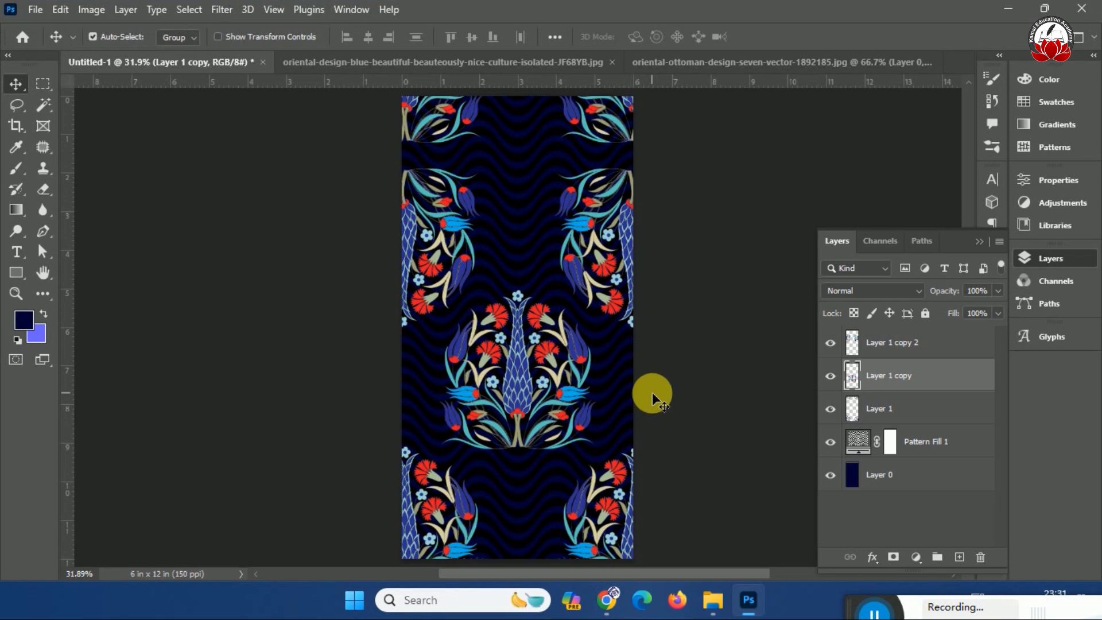
click(881, 416)
shift+click(917, 351)
key(ctrl+e)
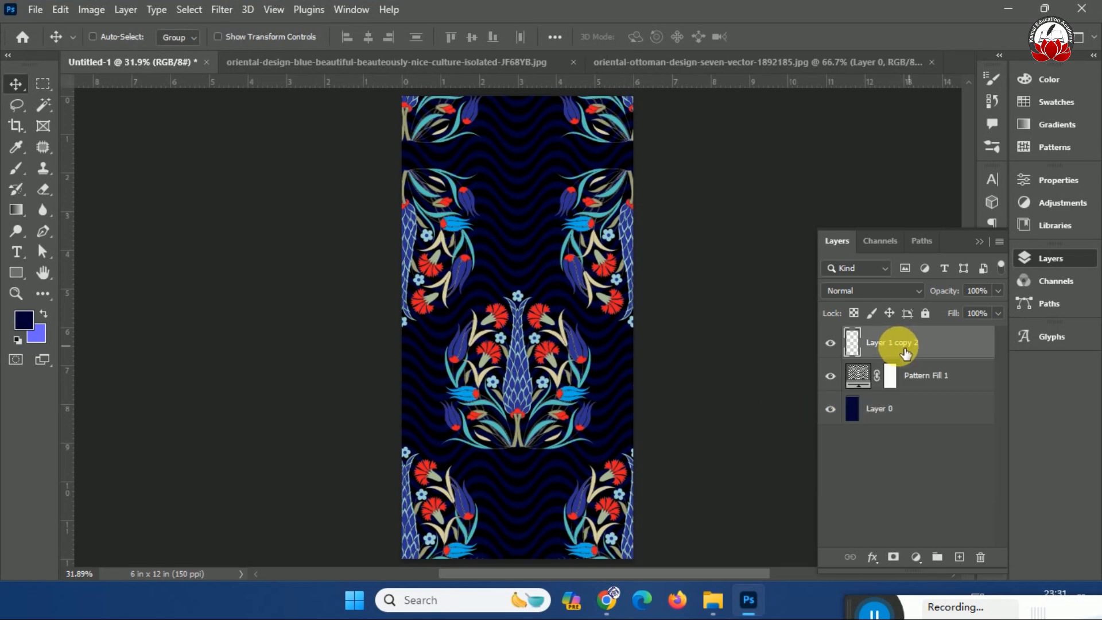
Boost the merged motif layer's contrast with an S-shaped RGB Curves adjustment, darkening the shadows and raising input 160 to output 198
click(104, 17)
mouse_move(126, 54)
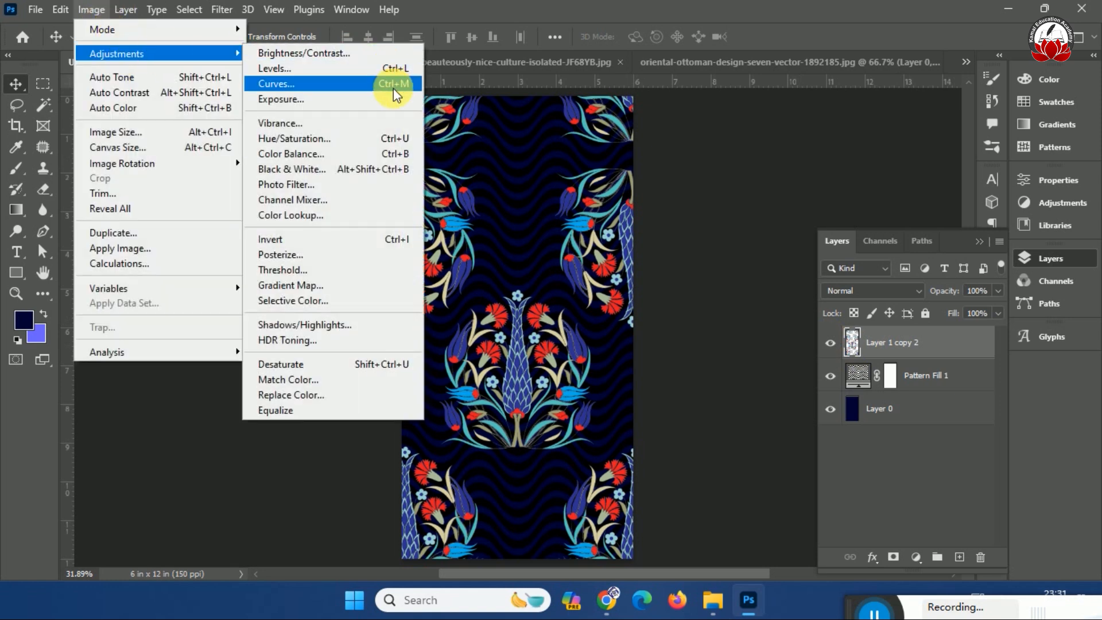
click(346, 82)
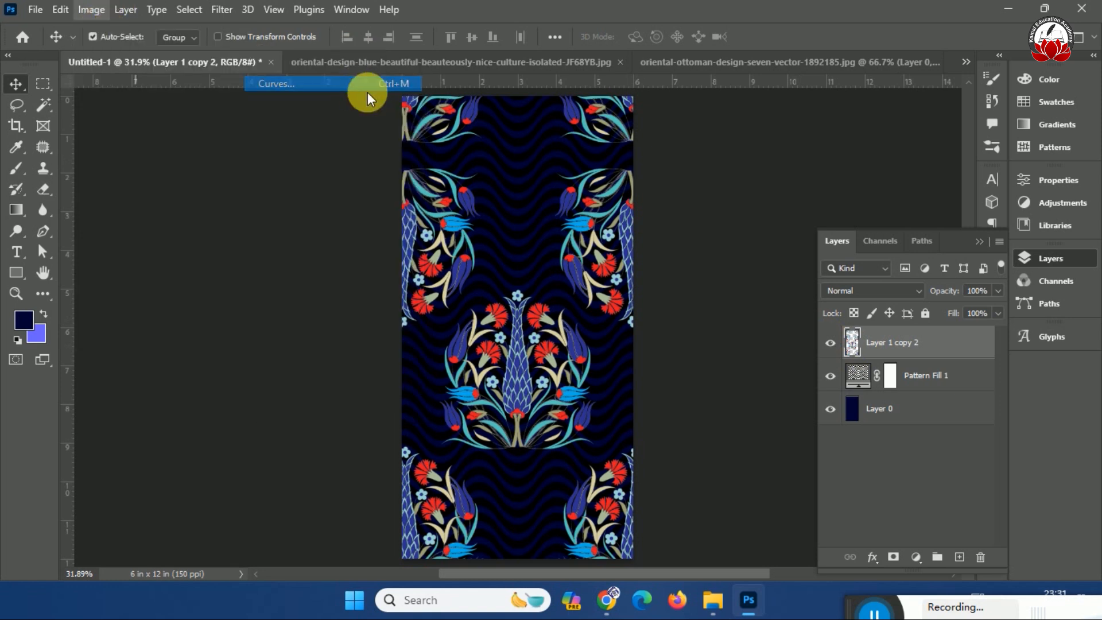
drag(566, 178, 767, 139)
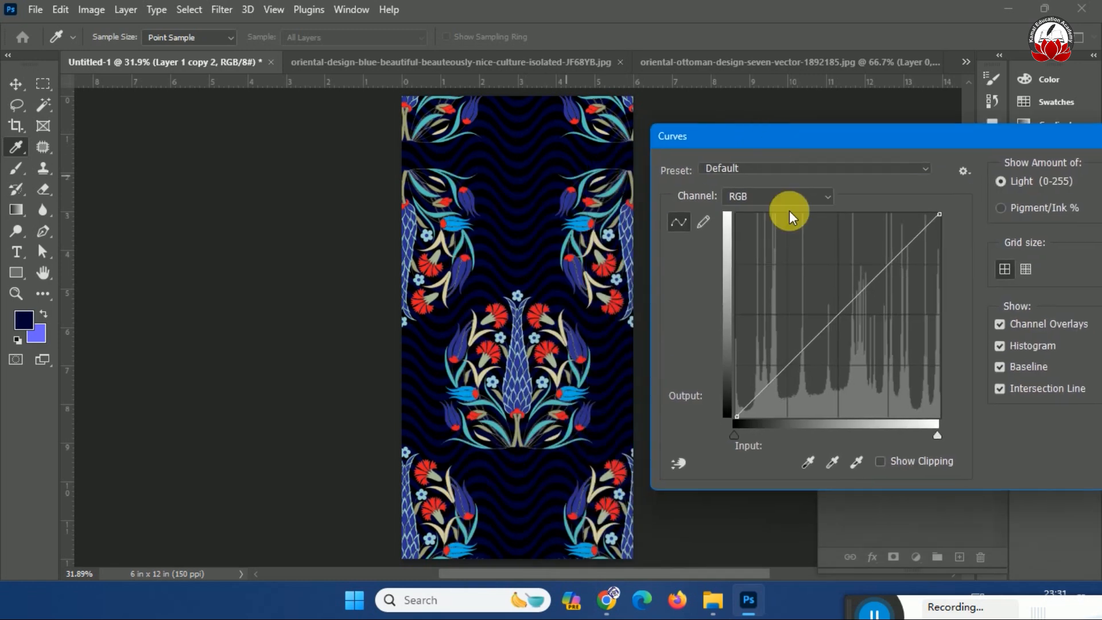
click(794, 372)
click(874, 277)
drag(874, 277, 863, 260)
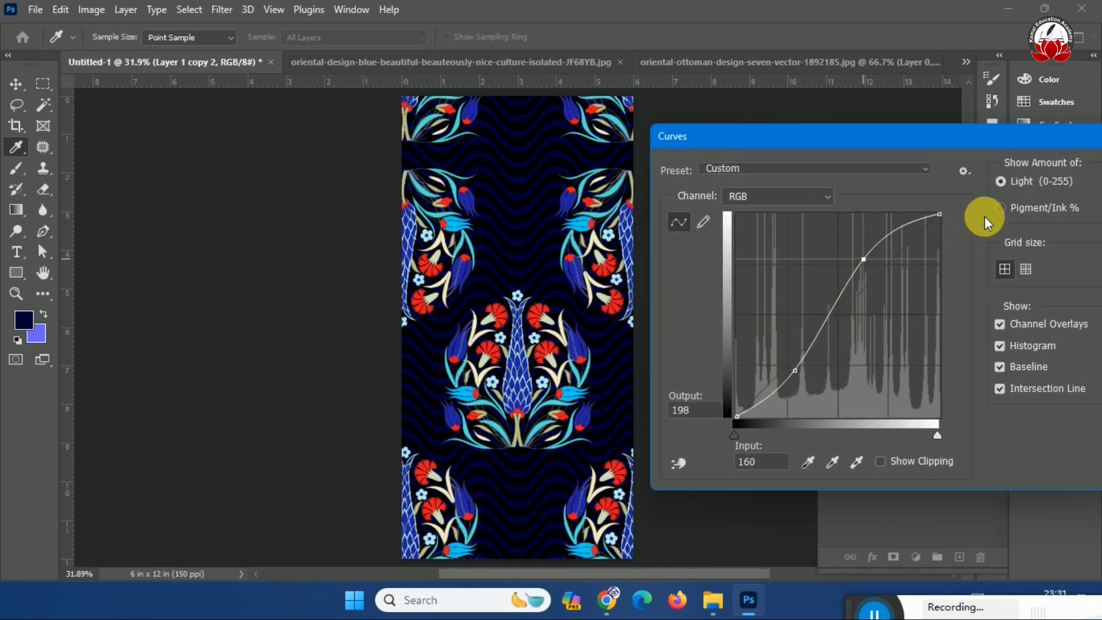
drag(957, 143, 852, 151)
click(964, 167)
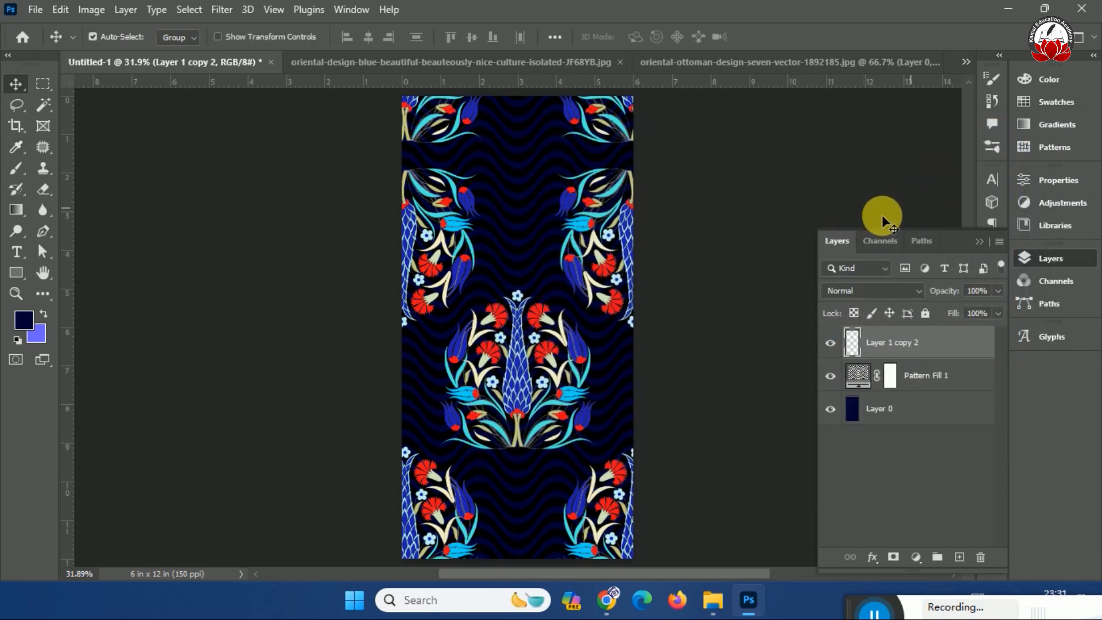